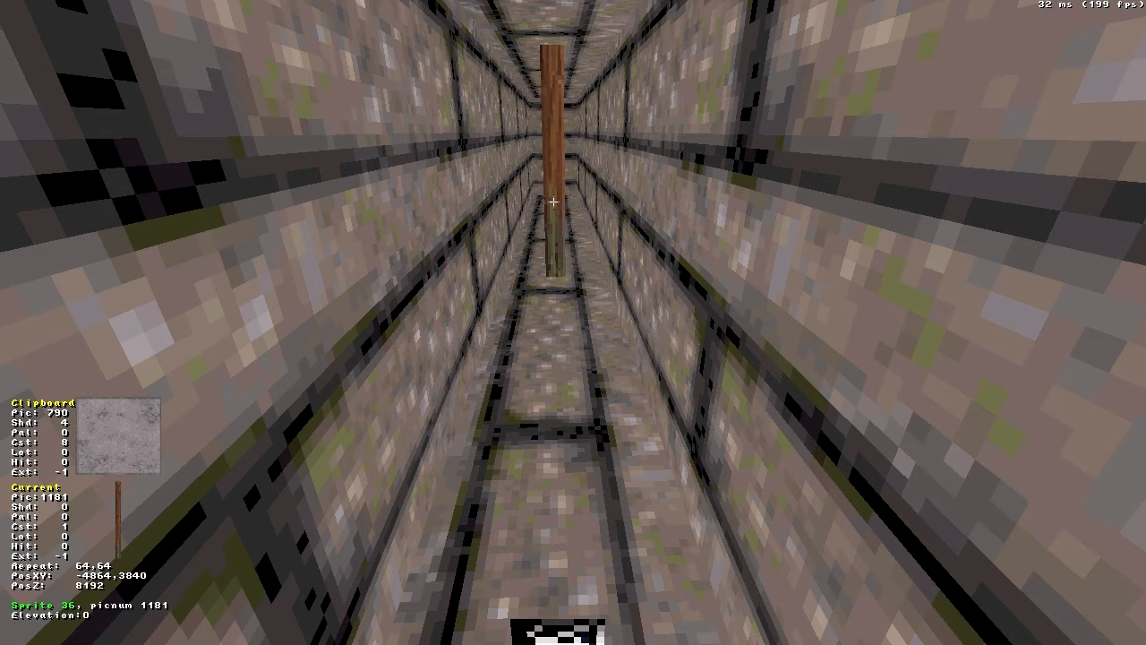
Step: Change the wooden pole sprite in the mossy brick corridor to the picture named "duck"
key("alt+v")
key("BackSpace")
key("BackSpace")
key("BackSpace")
key("BackSpace")
type("du")
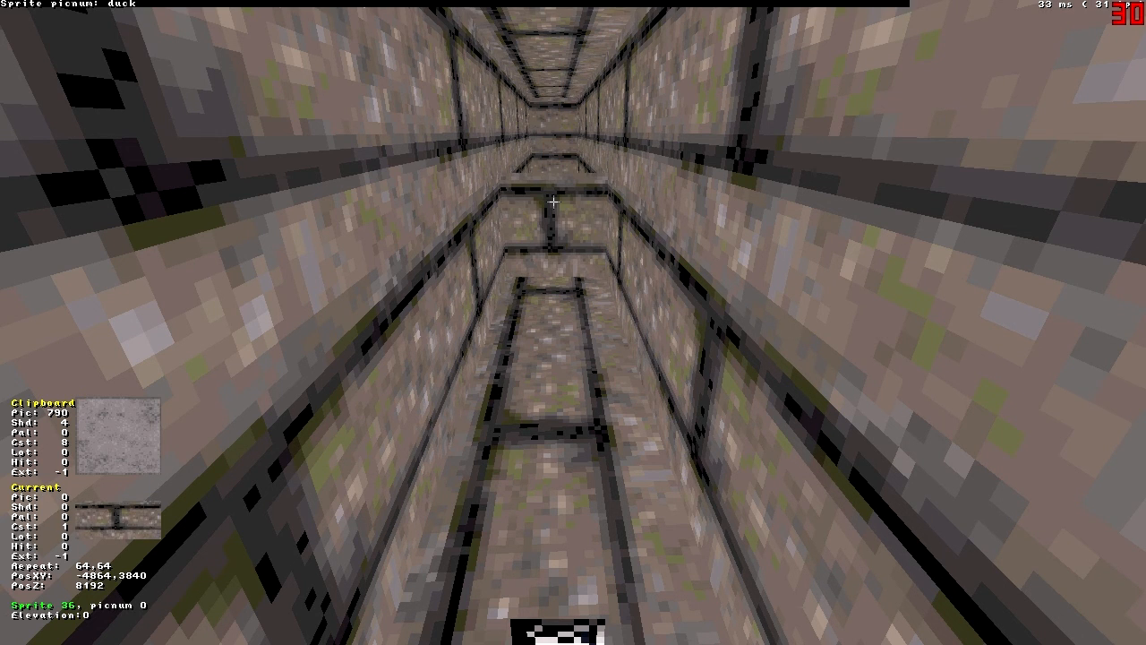
type("ck")
key("Return")
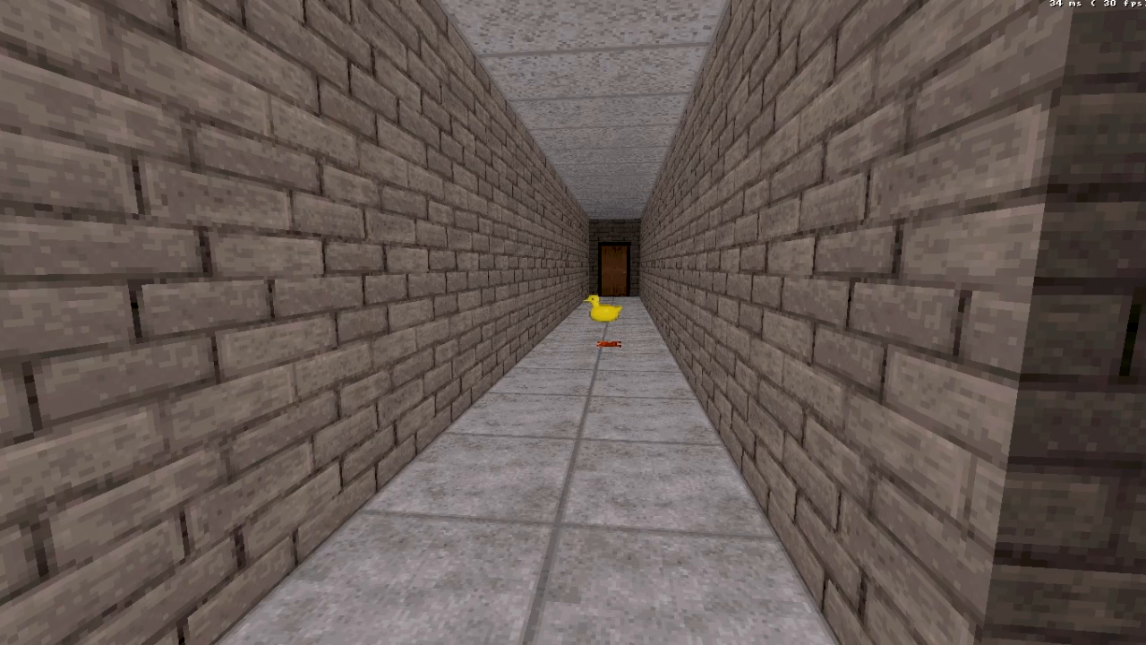
Step: Playtest the grey corridor by approaching the yellow duck and attacking it
key("w")
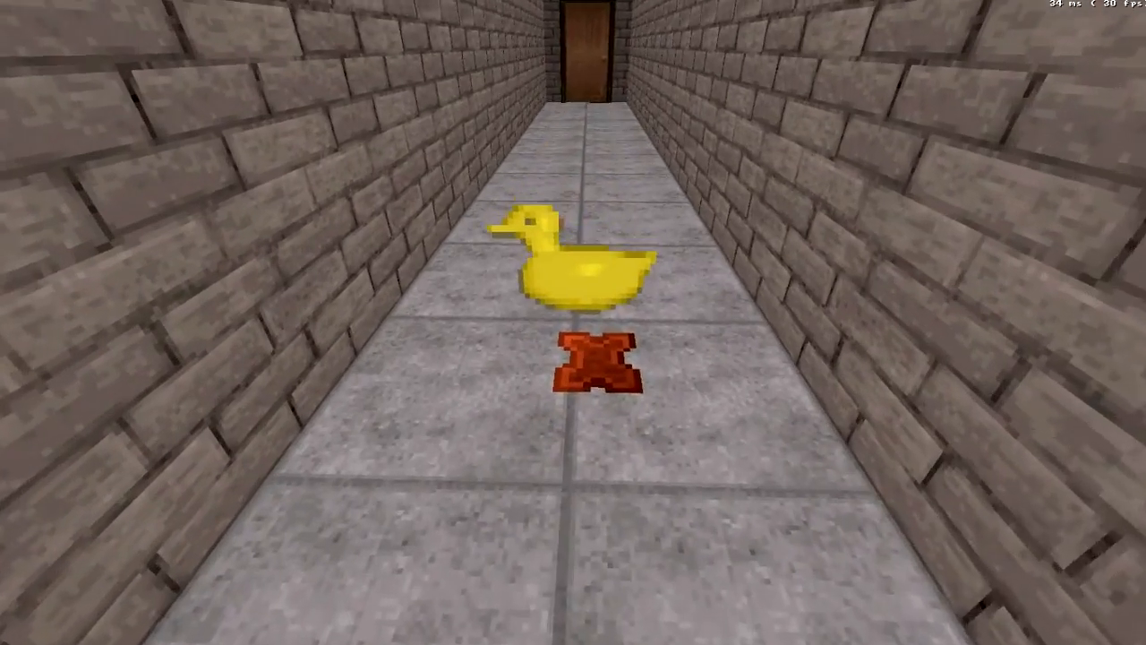
left_click(573, 322)
key("w")
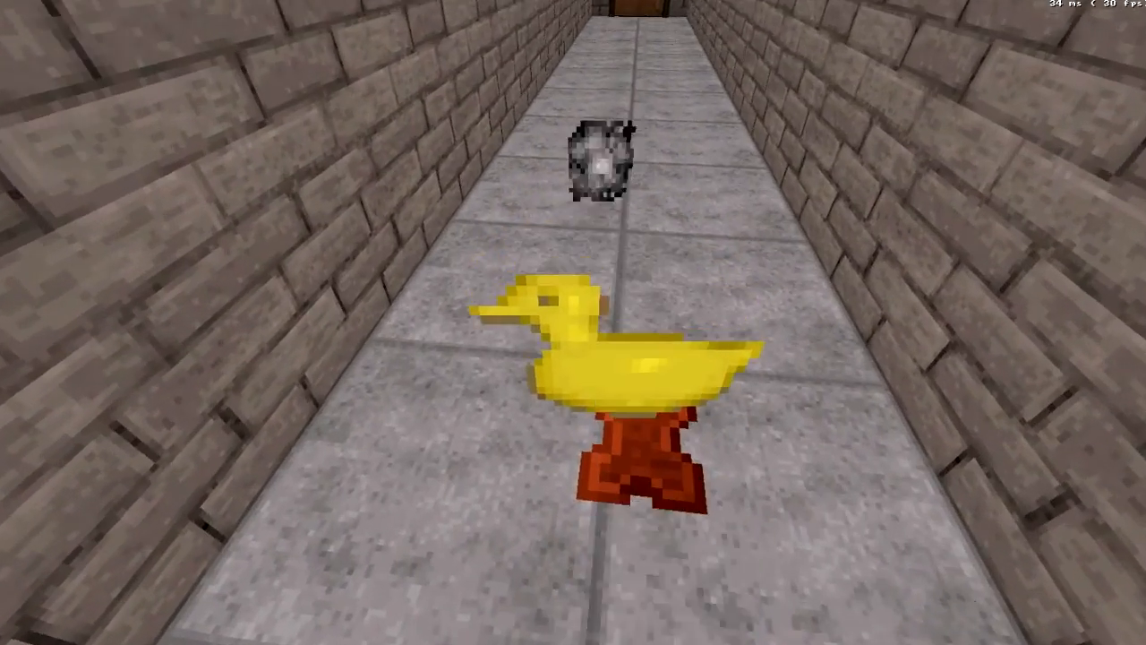
left_click(573, 322)
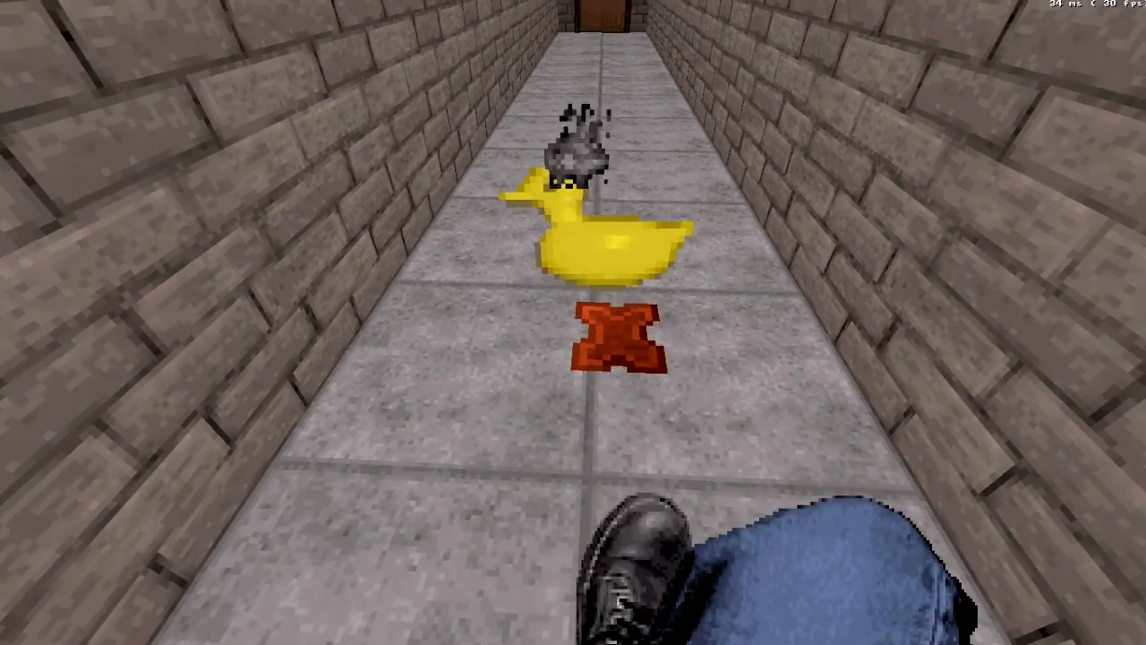
left_click(573, 323)
Step: Draw a tiny triangular sector in the middle of the corridor floor and give it lo-tag 17, elevator platform up
key("KP_Enter")
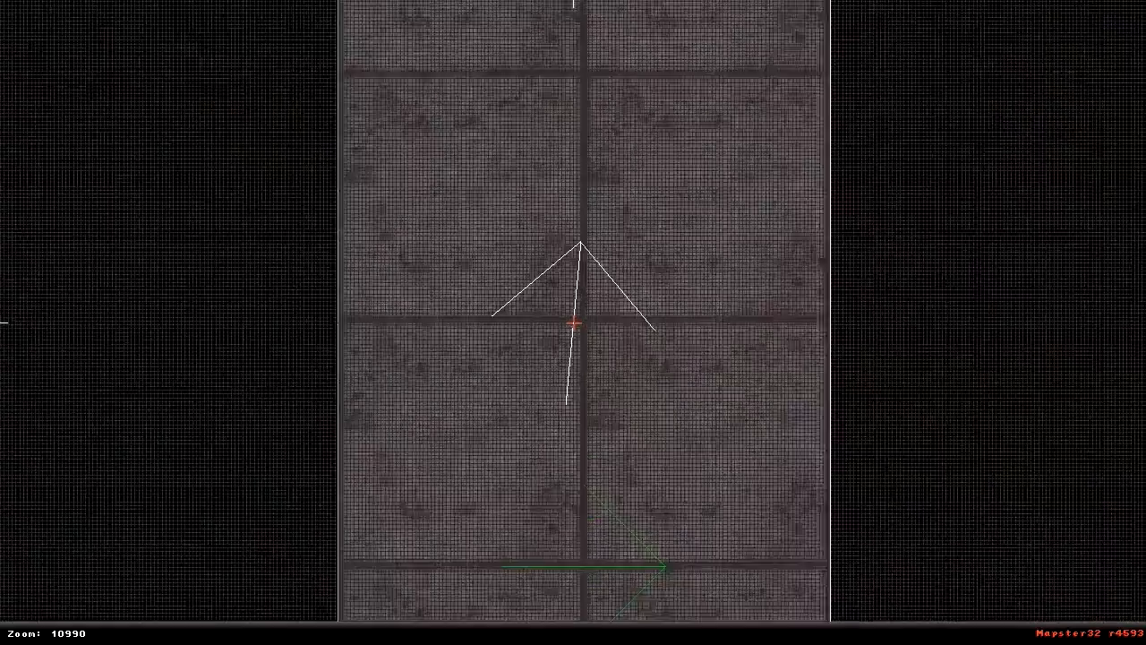
scroll(578, 327, "up", 5)
key("space")
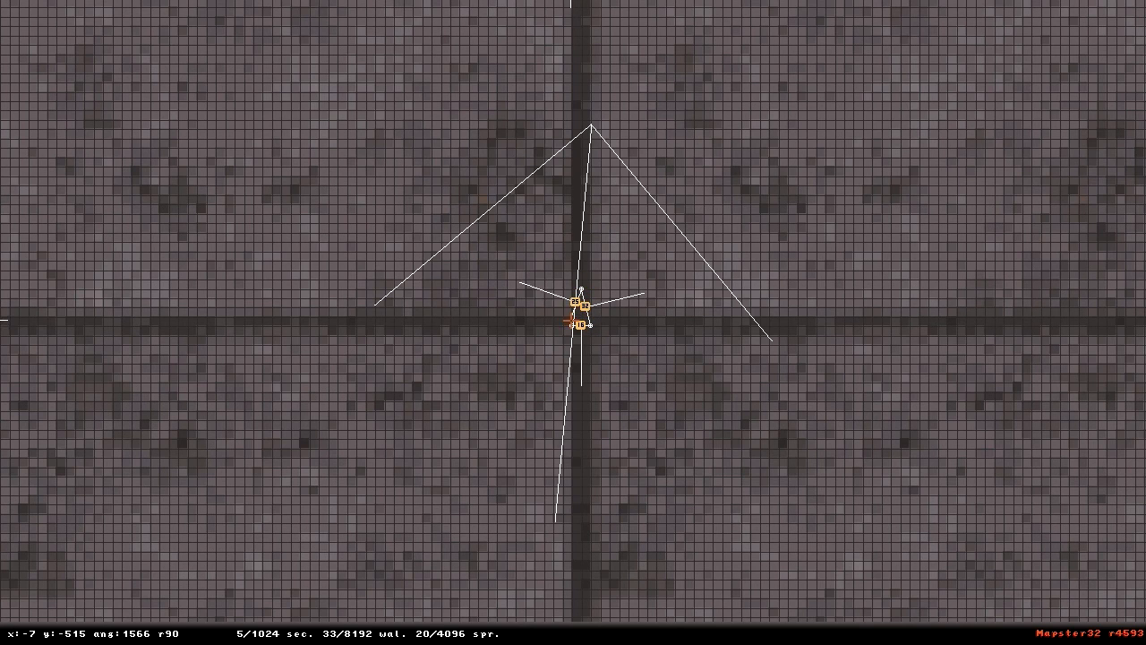
key("space")
key("alt+s")
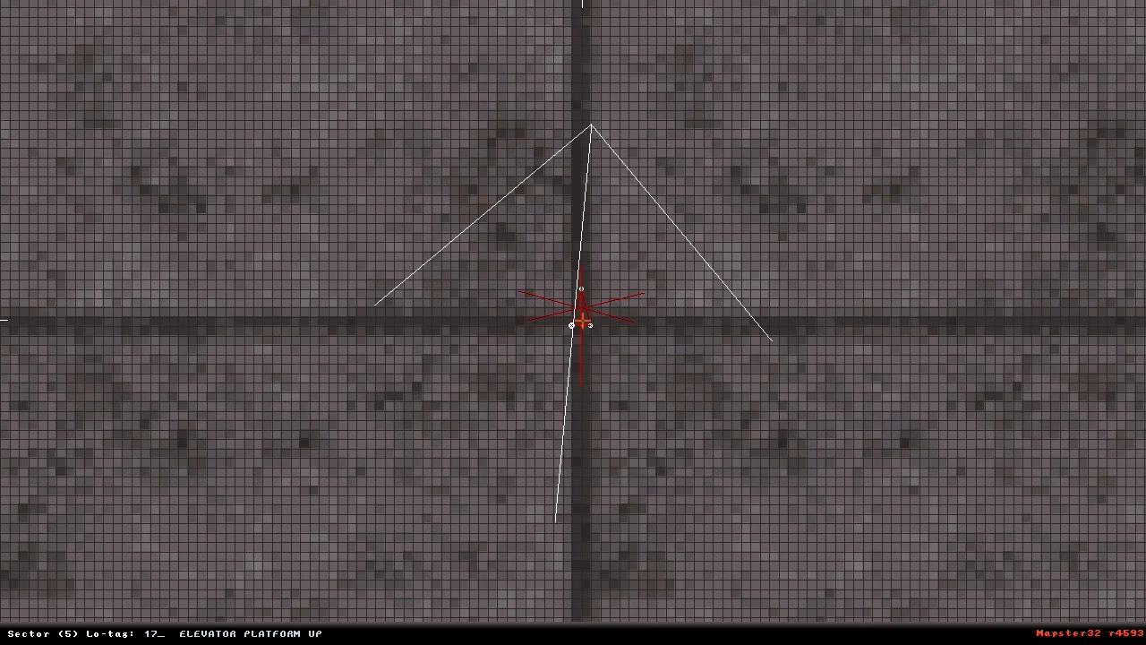
key("Return")
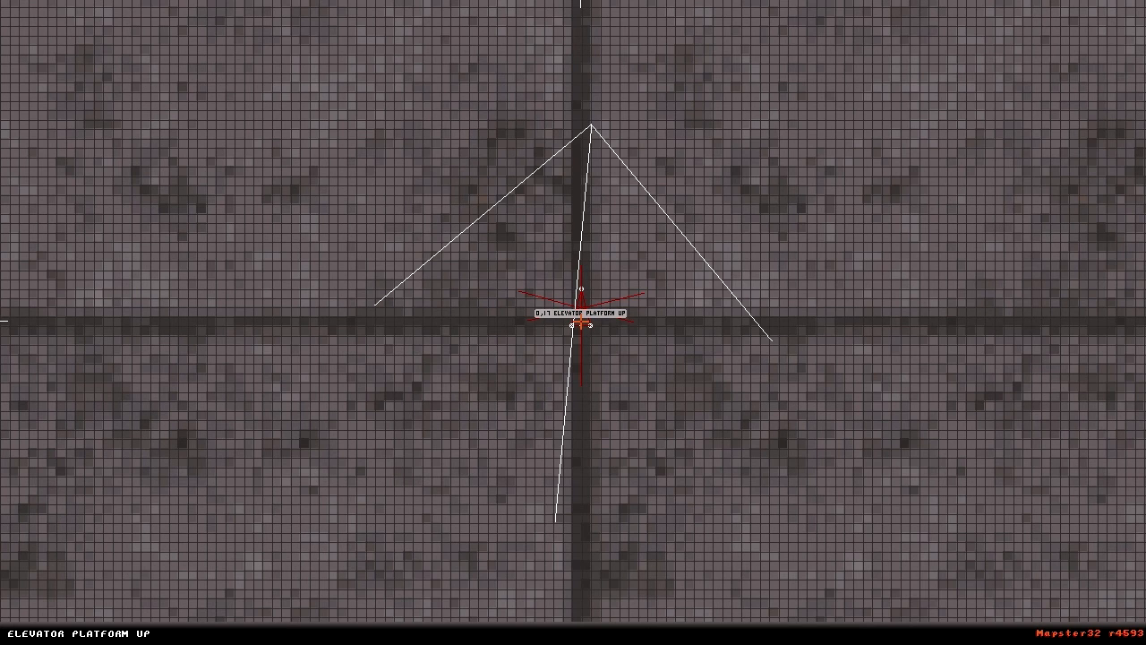
Step: Examine the ceiling and floor properties of the tiny triangular sector
key("F7")
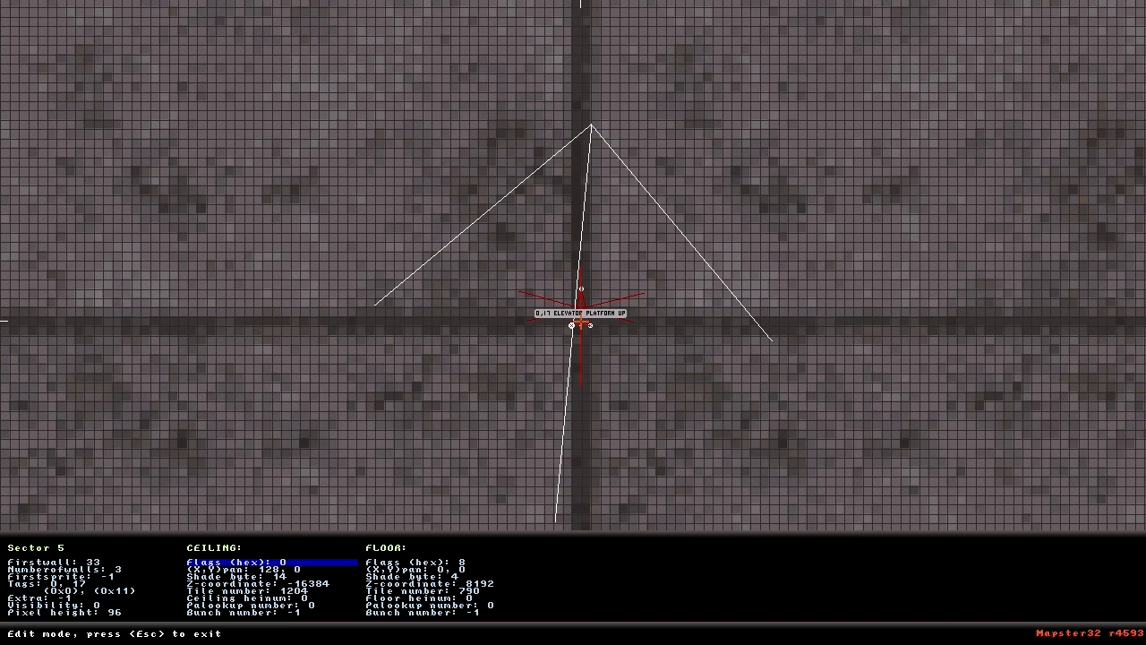
key("Down")
key("Down")
key("Right")
key("Escape")
Step: Playtest the corridor by walking toward the wooden door and collecting the yellow access card
key("KP_Enter")
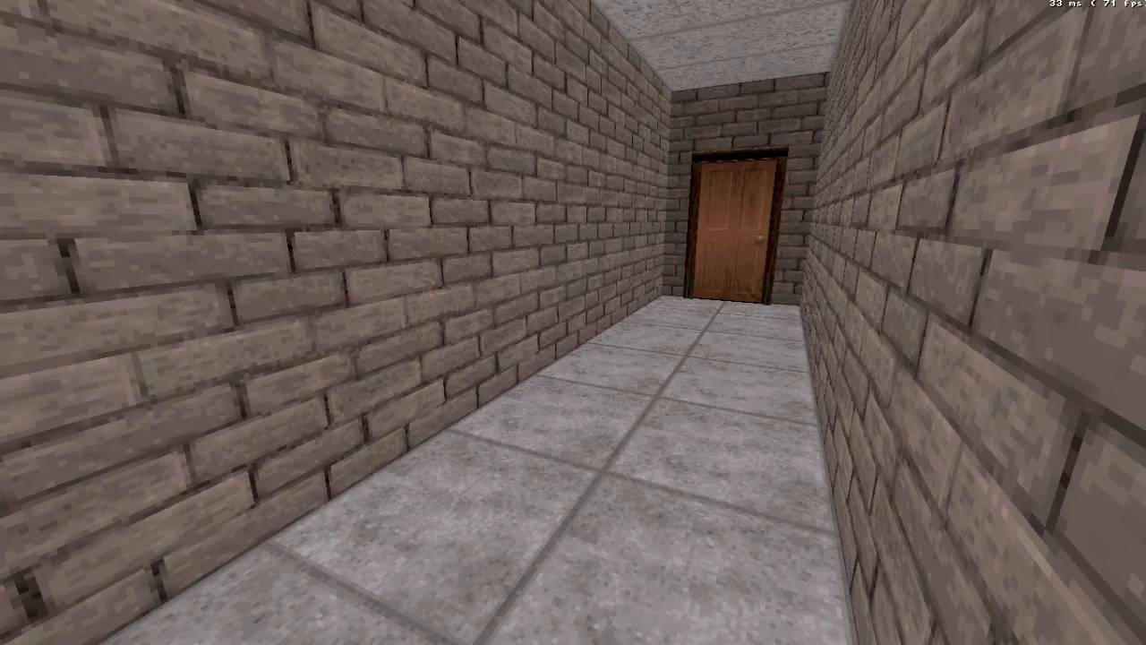
key("Up")
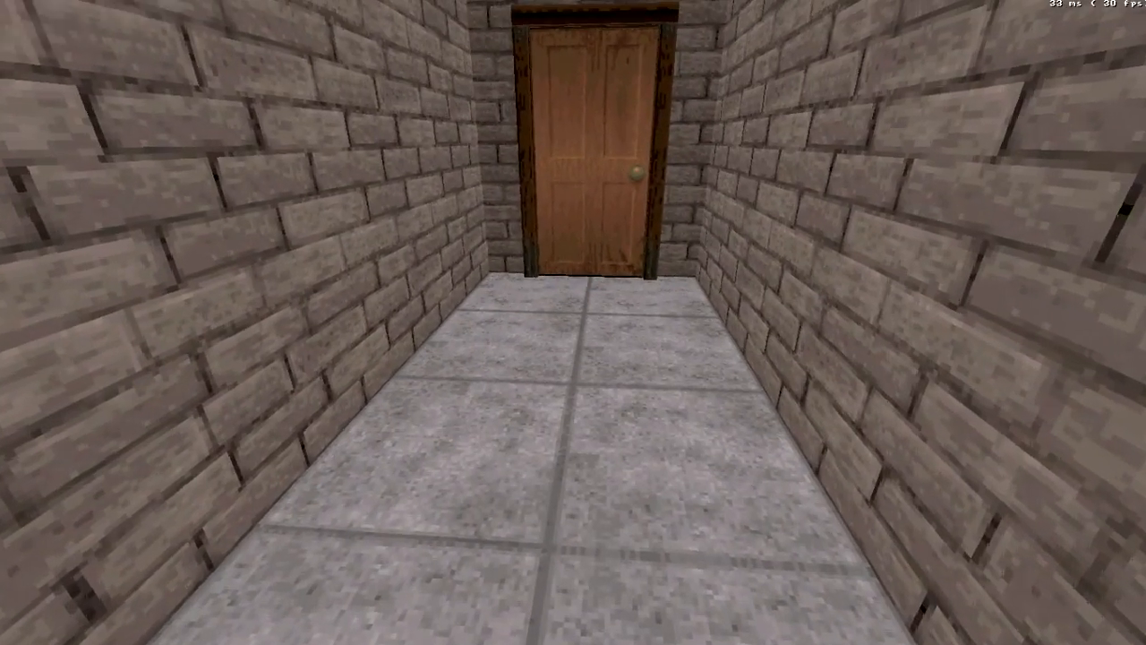
key("w")
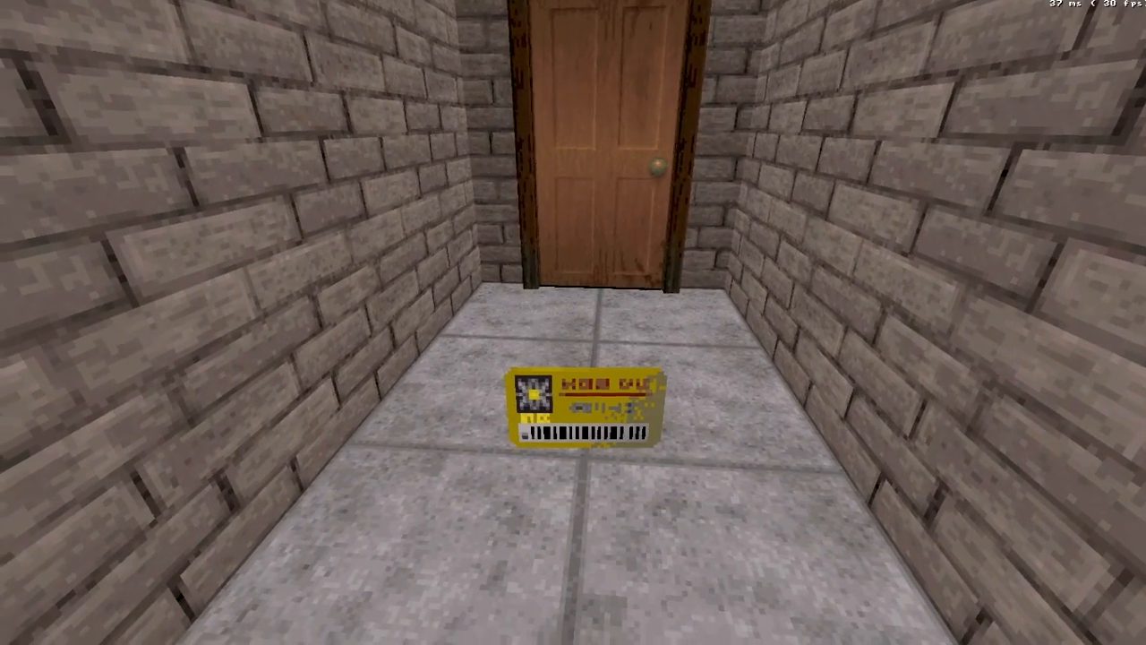
key("w")
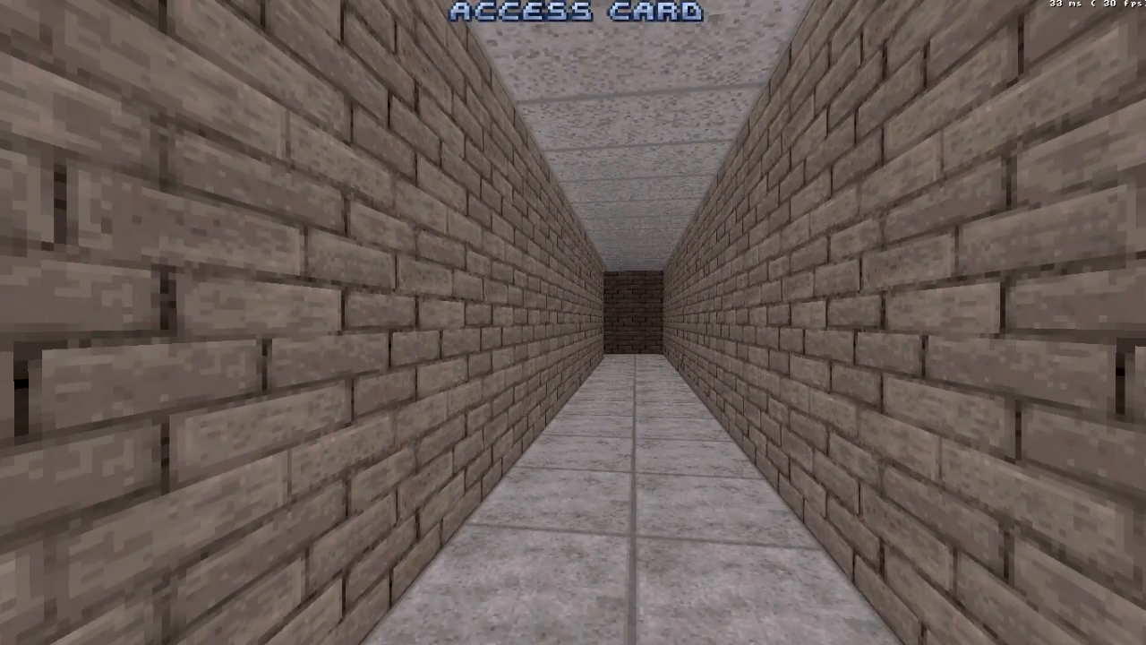
key("w")
key("w")
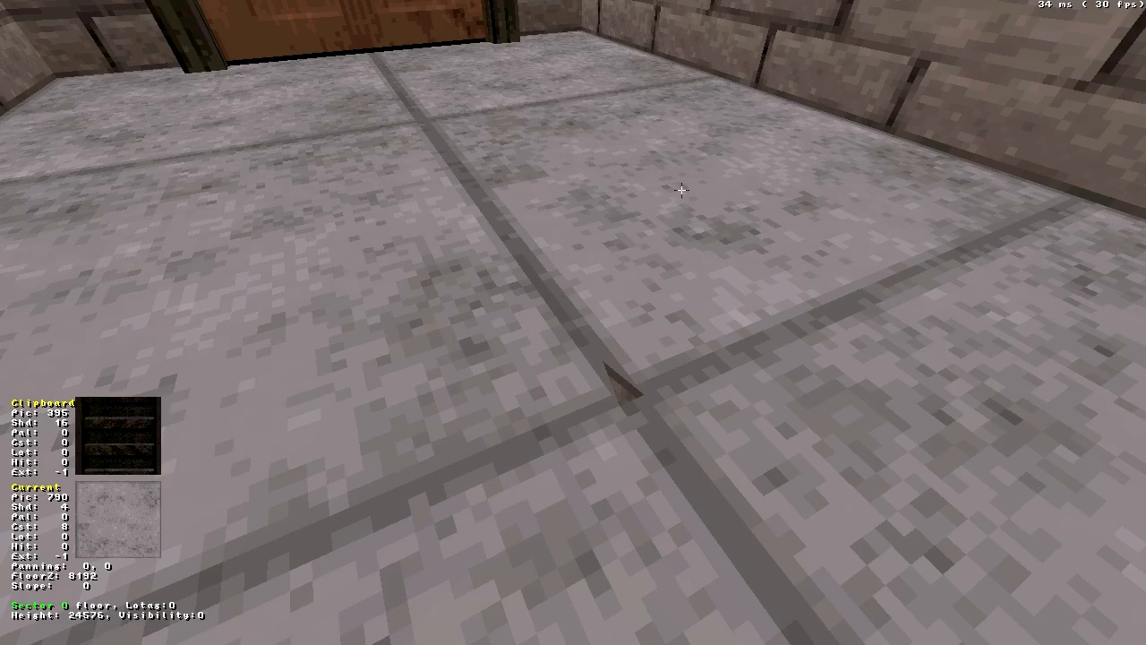
Step: Insert a sprite on the corridor floor near the door, paste floor tile 790 onto it and lay it flat
key("Tab")
key("s")
key("Return")
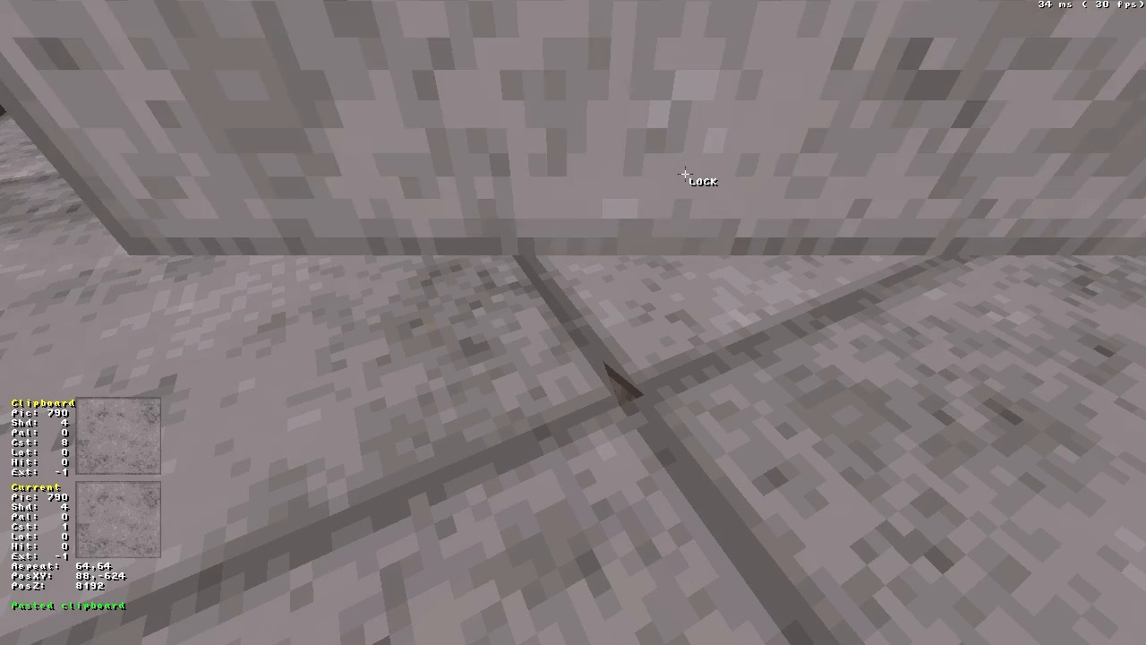
key("r")
Step: Shrink the flat floor sprite to a repeat of 32, 32 and grab it for moving along the XY grid
key("KP_4")
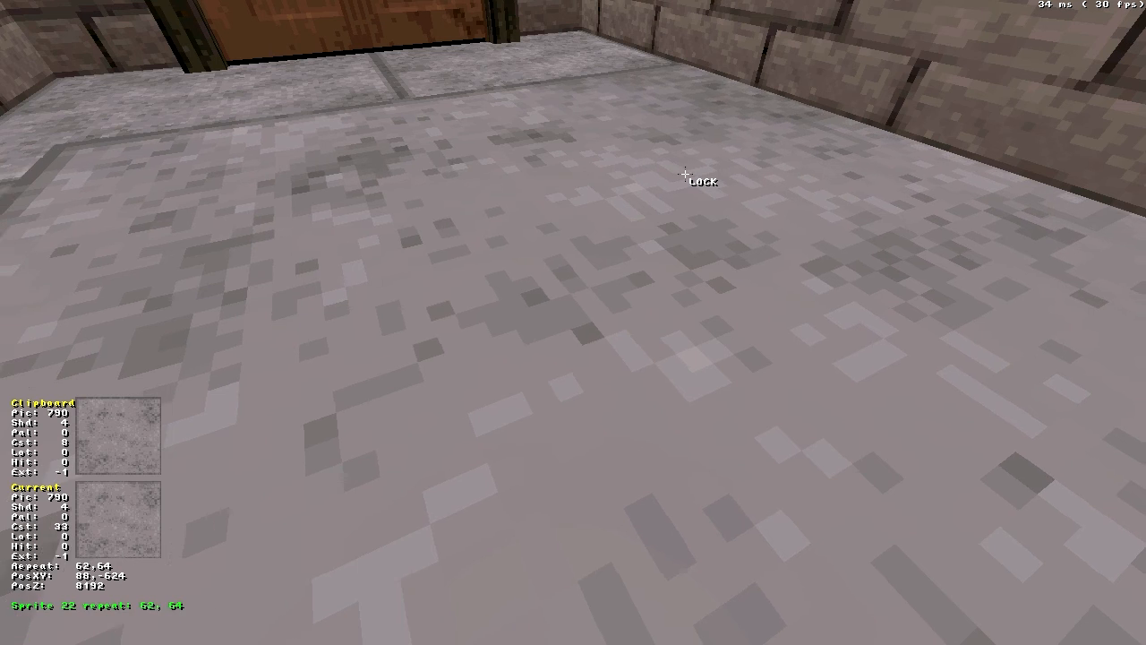
key("KP_4")
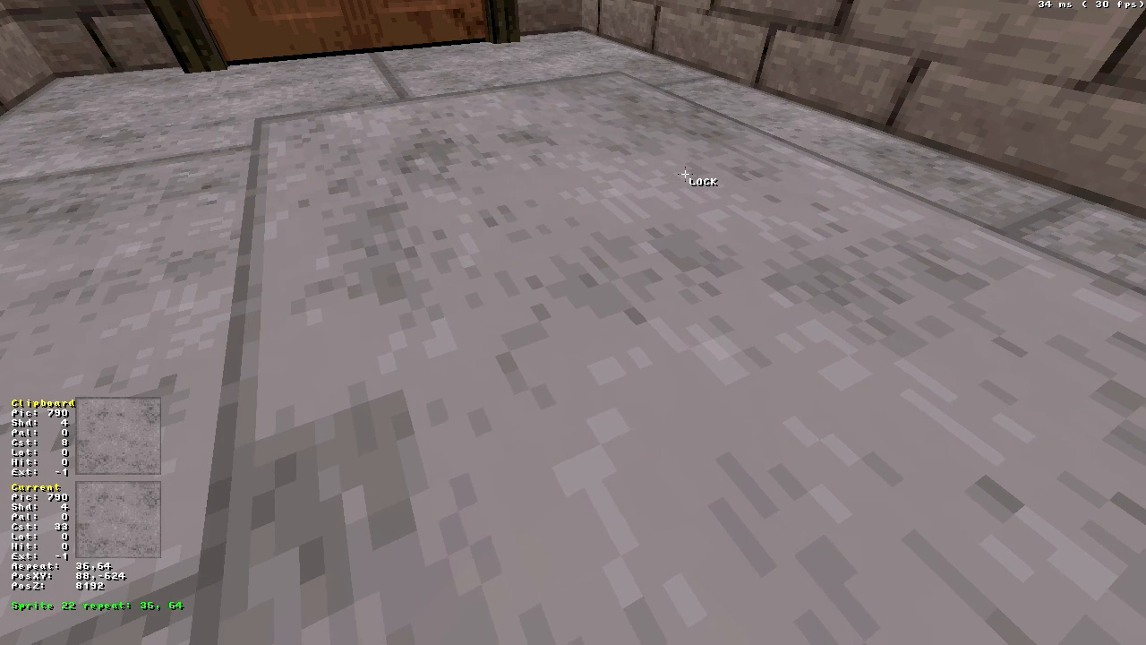
key("KP_2")
key("KP_2")
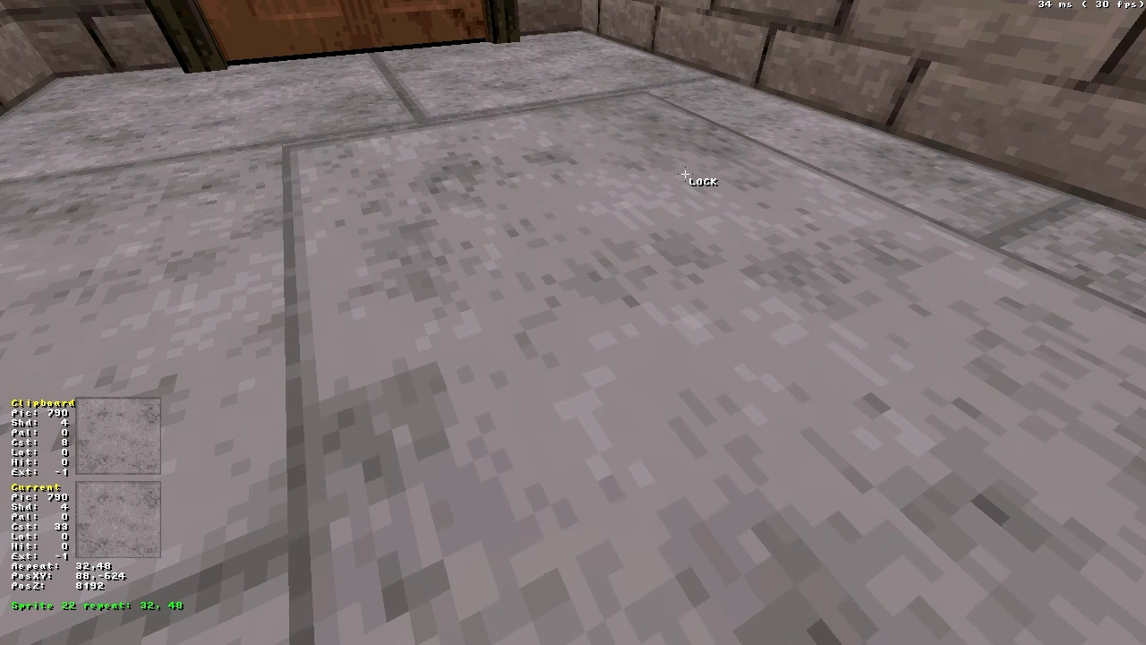
key("KP_2")
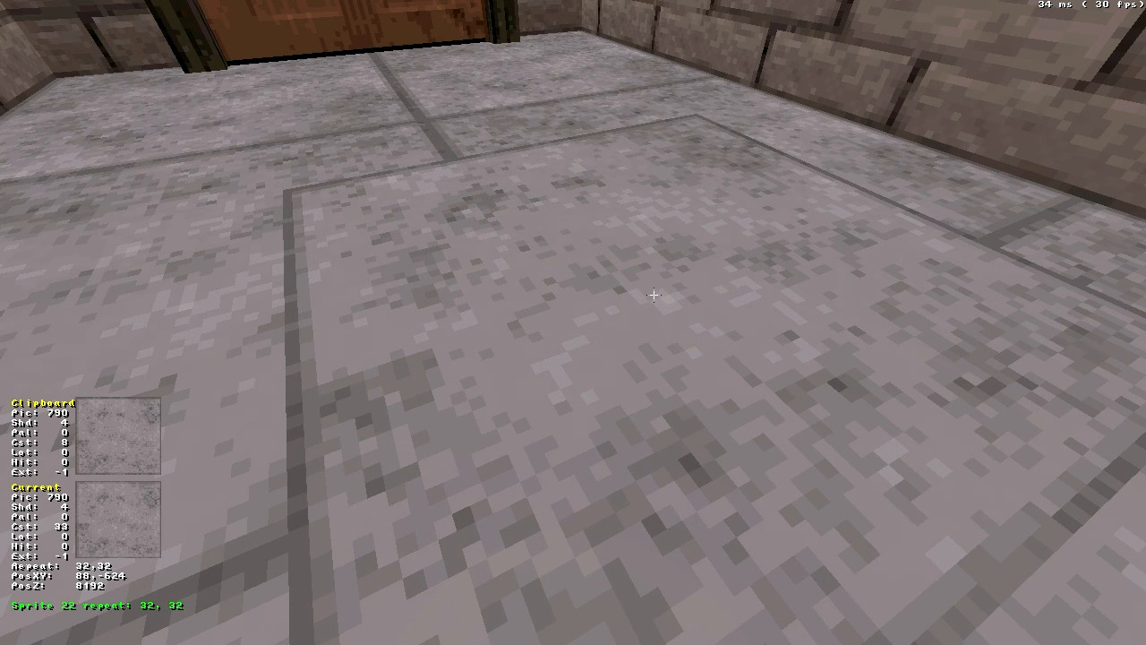
key("shift")
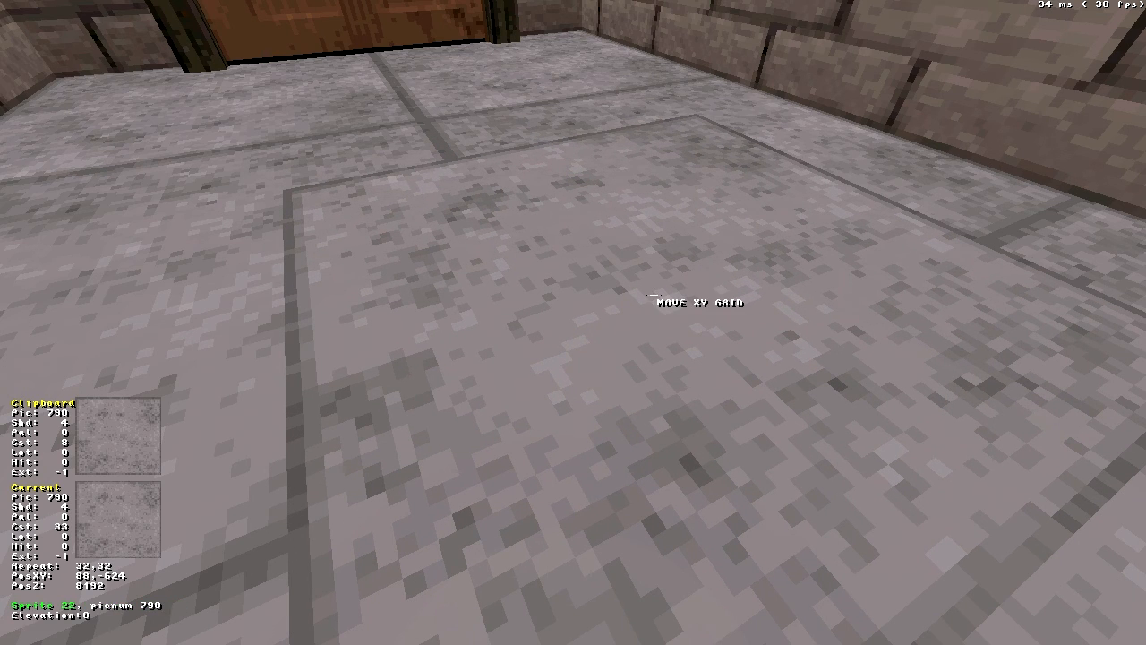
left_click_drag(654, 296, 654, 296)
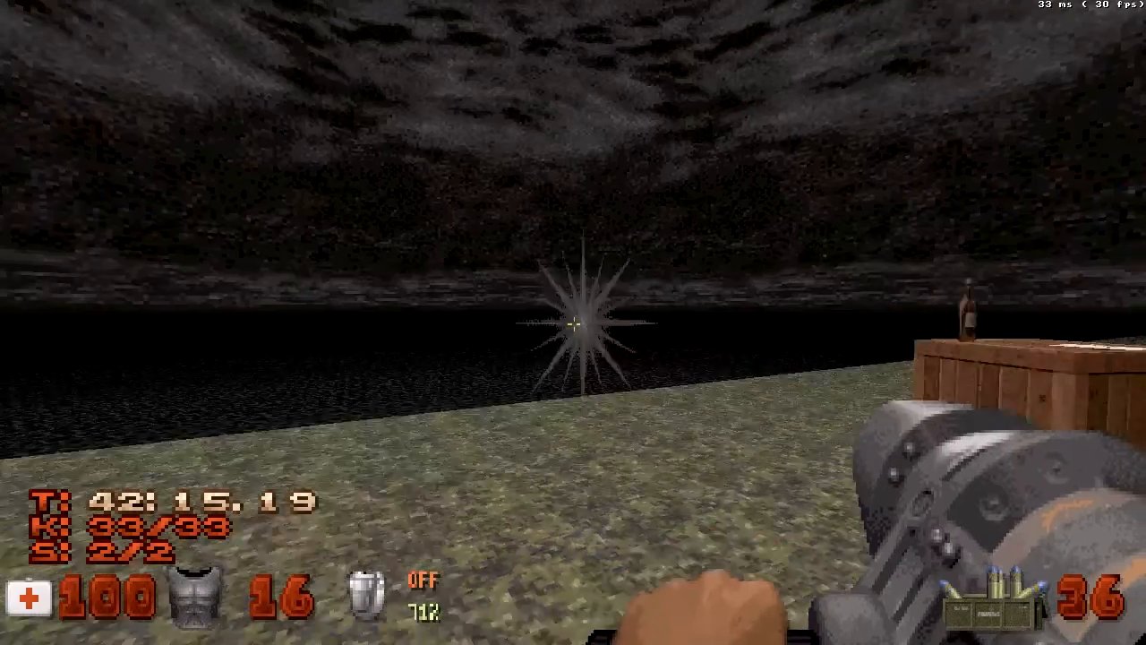
key("w")
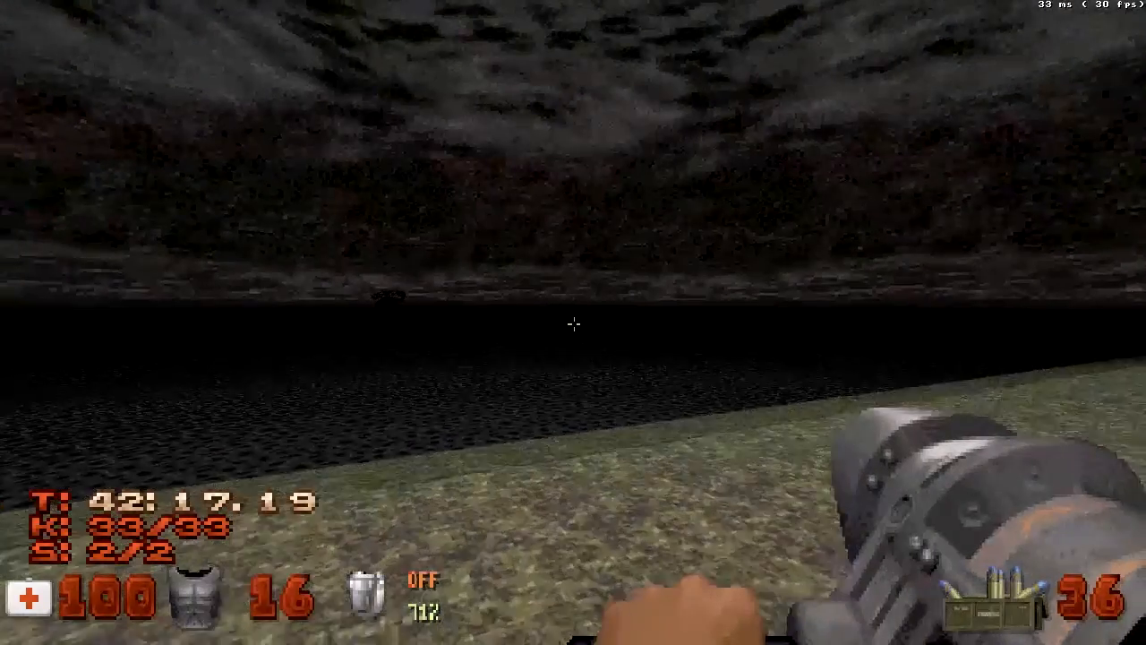
key("w")
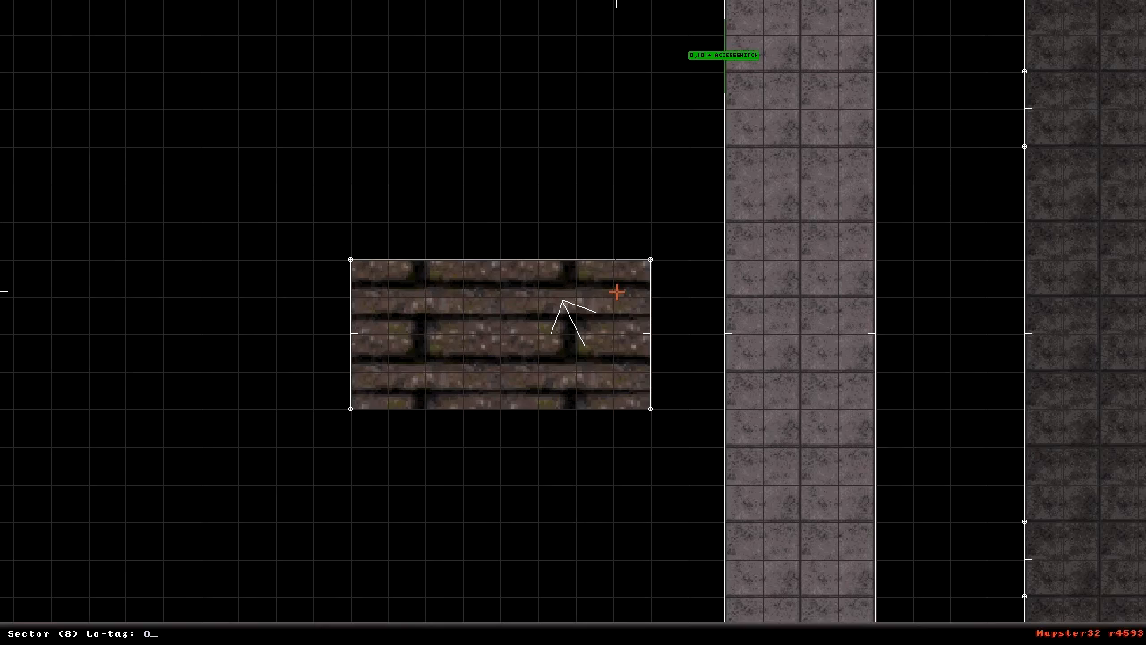
Step: Tag the brick sector 25 as a slide door and add a sector effector inside with lo-tag 15 and hi-tag 101
key("Return")
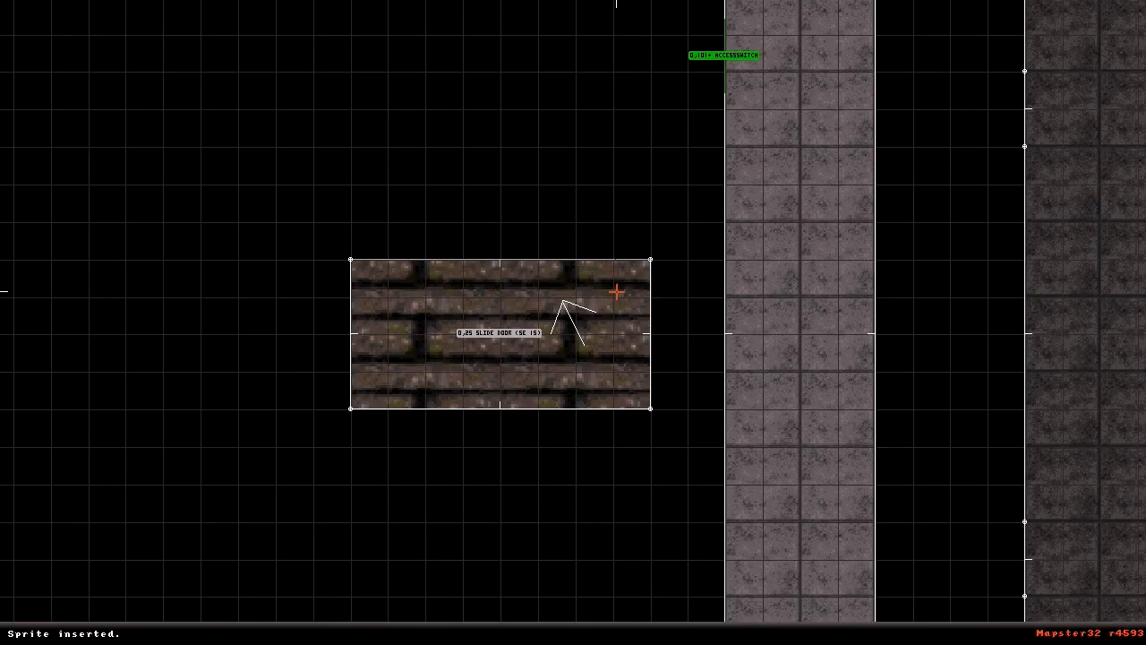
key("alt+t")
type("15")
key("Return")
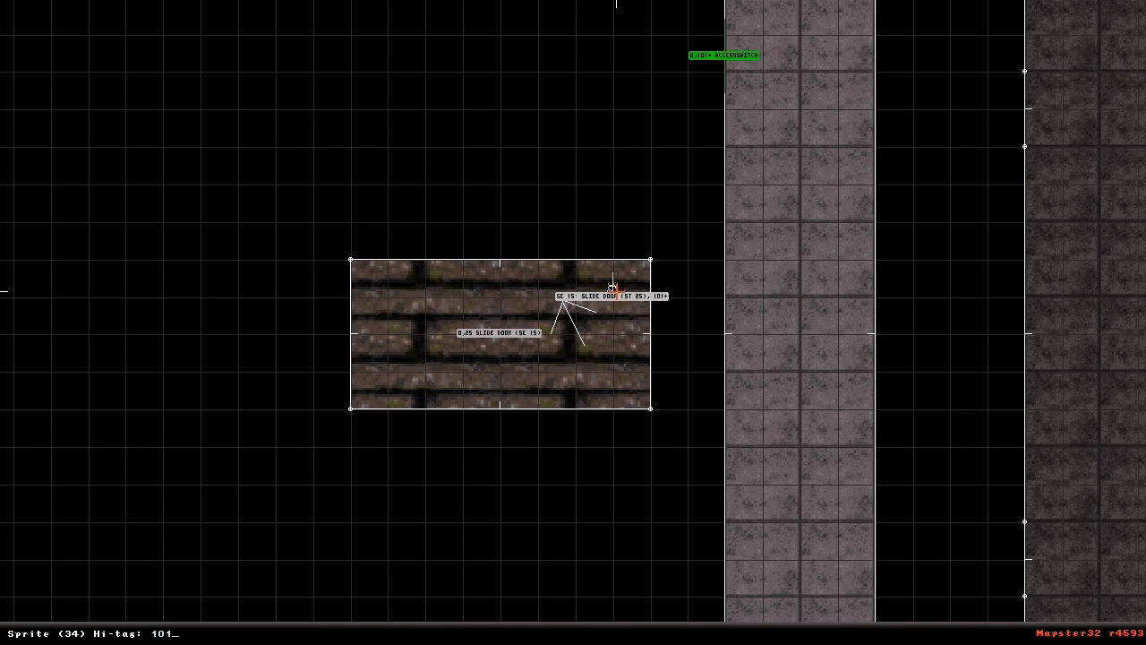
key("Return")
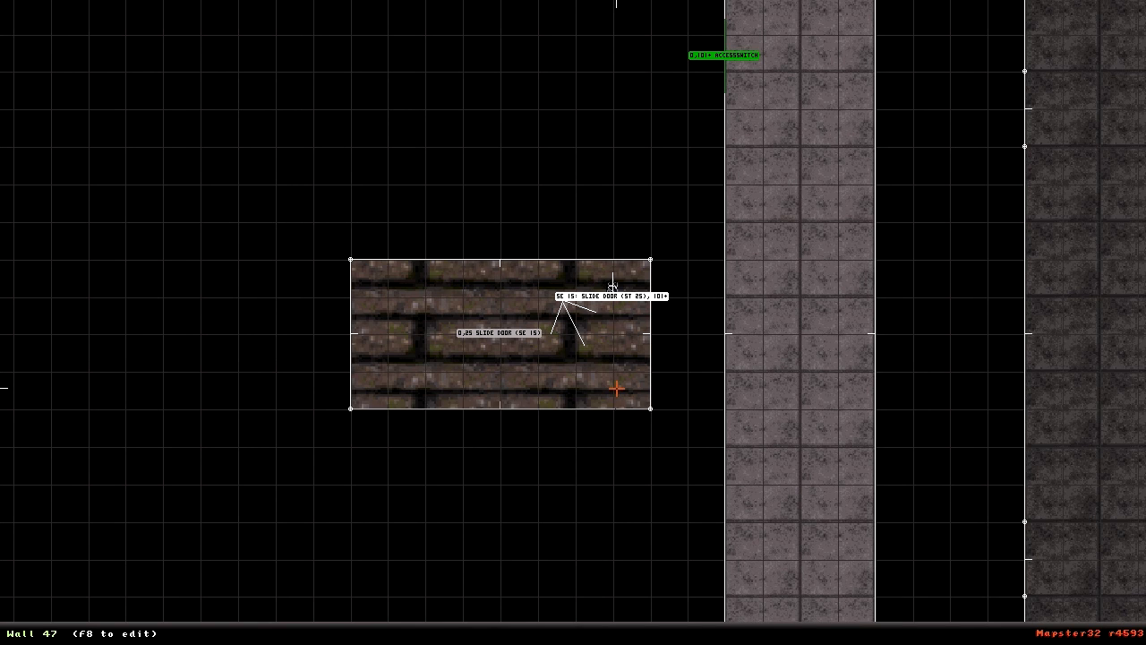
Step: Add an activator with lo-tag 101 and a conveyer belt sector effector with lo-tag 24 inside the slide door sector
key("s")
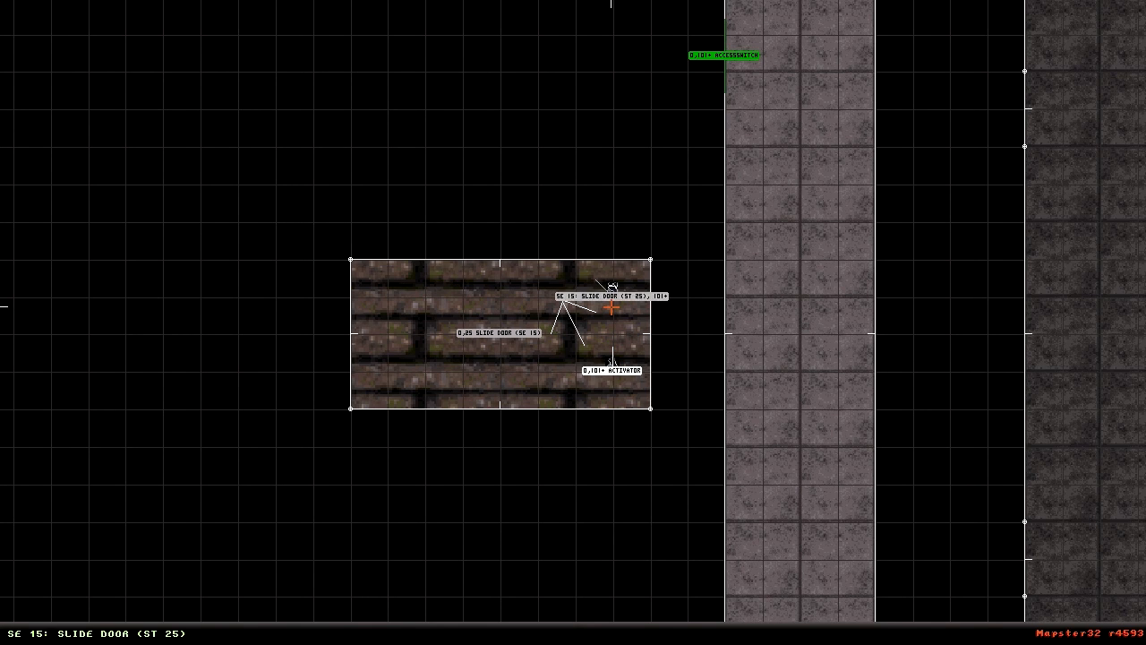
key("s")
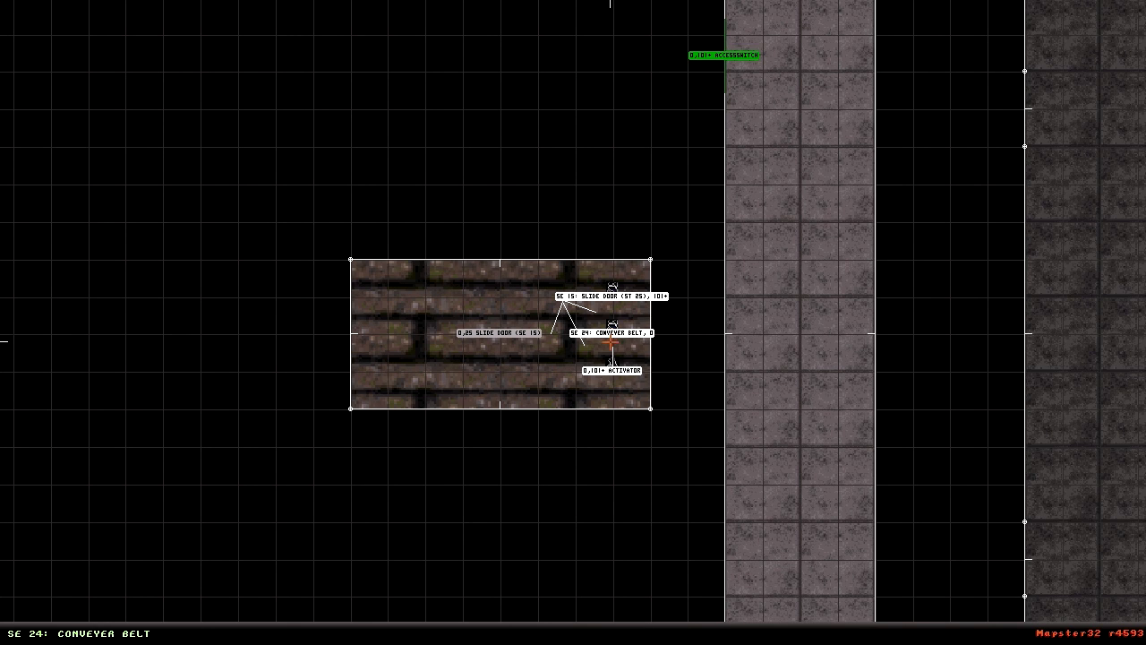
key("Delete")
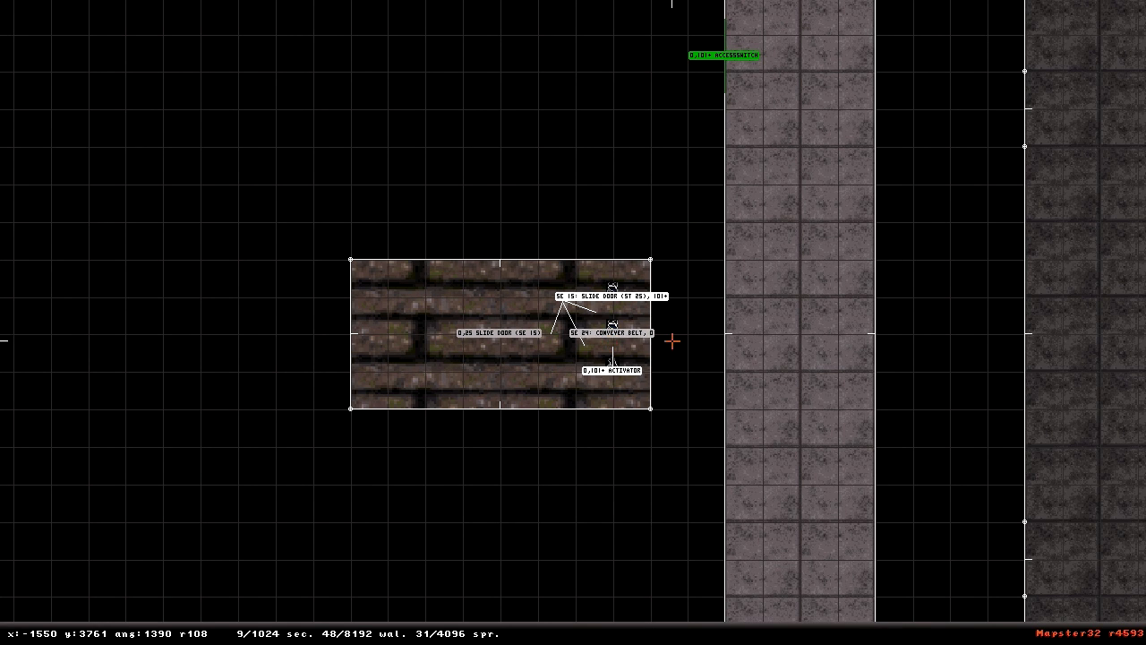
key("space")
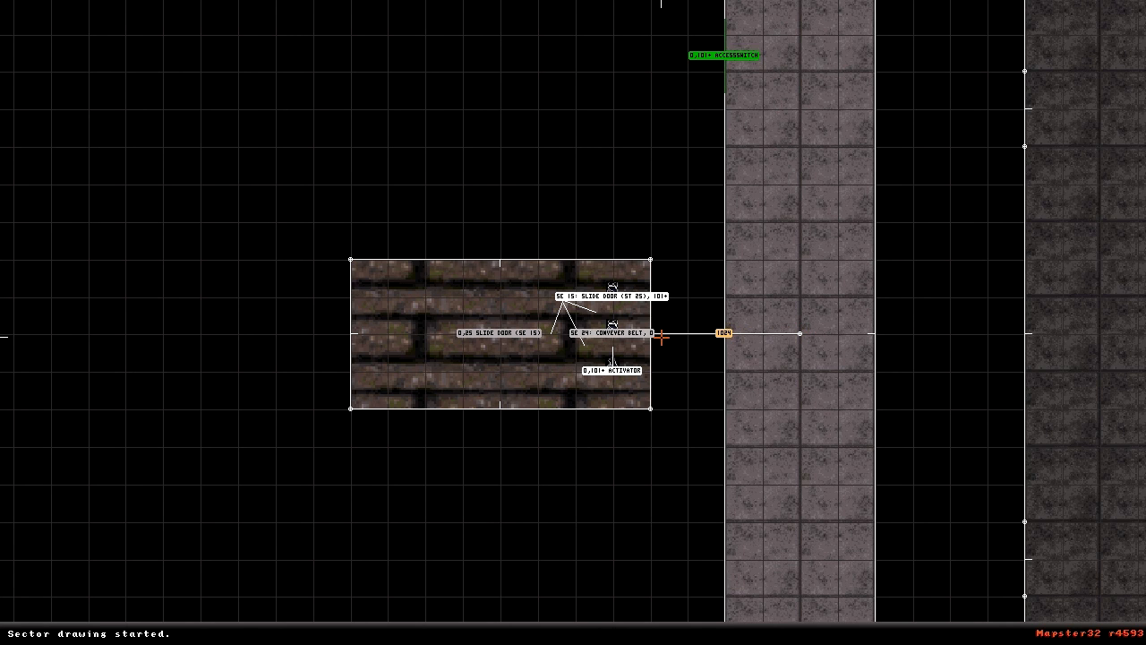
key("BackSpace")
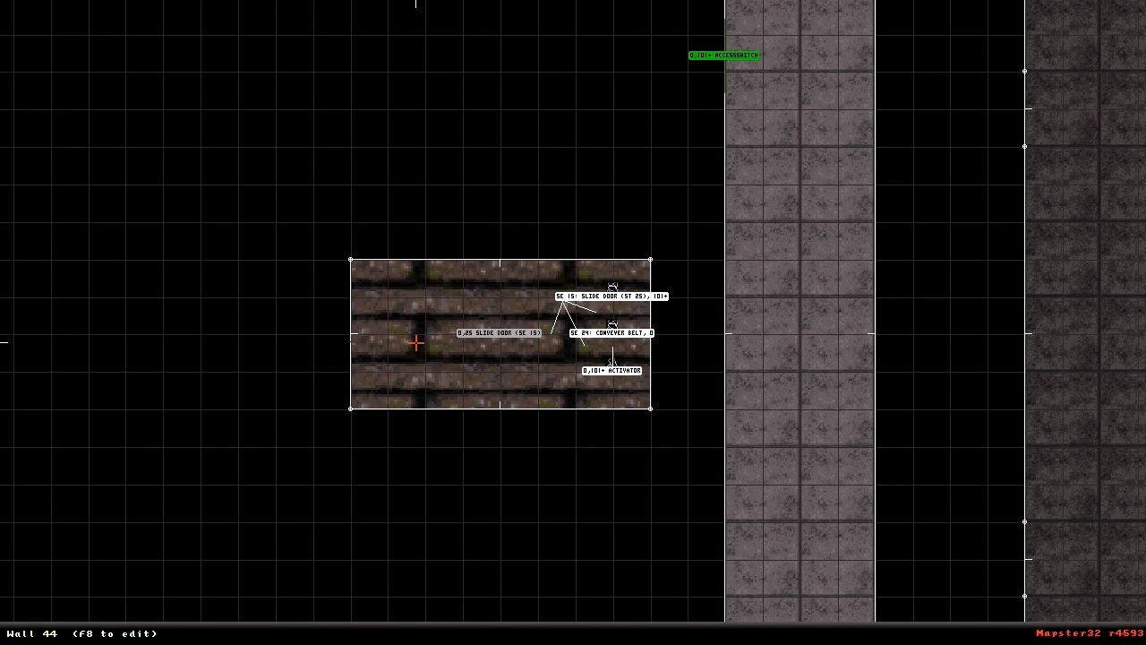
Step: Insert a GPSPEED sprite with lo-tag 512 near the far end of the slide door sector from the corridor
key("s")
left_click_drag(418, 342, 393, 336)
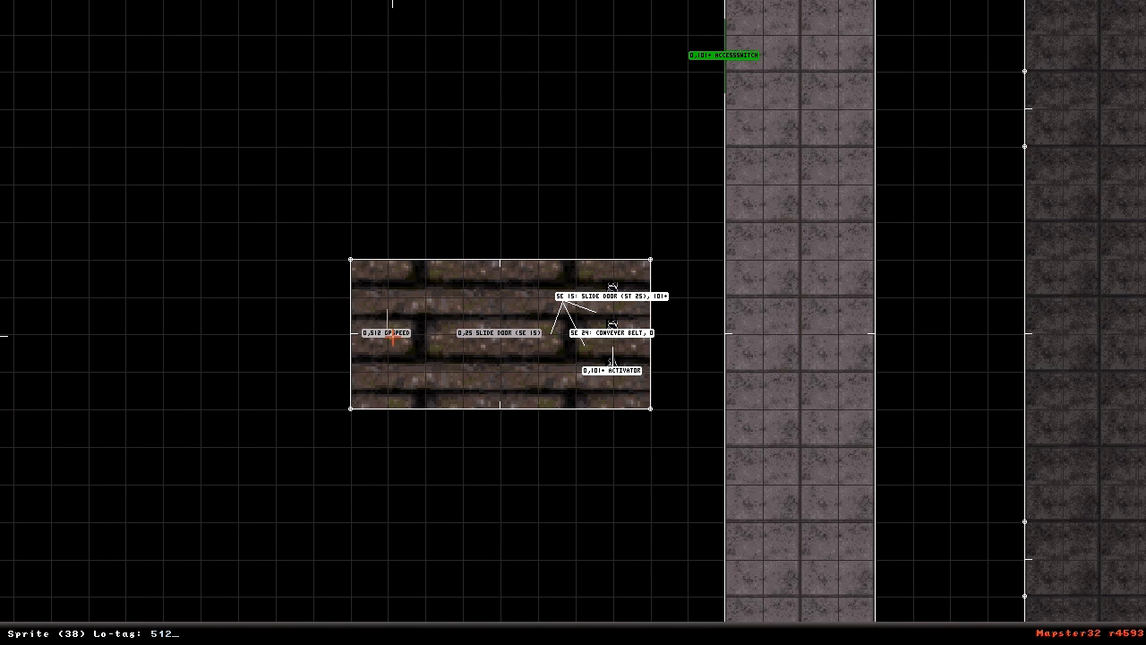
key("Return")
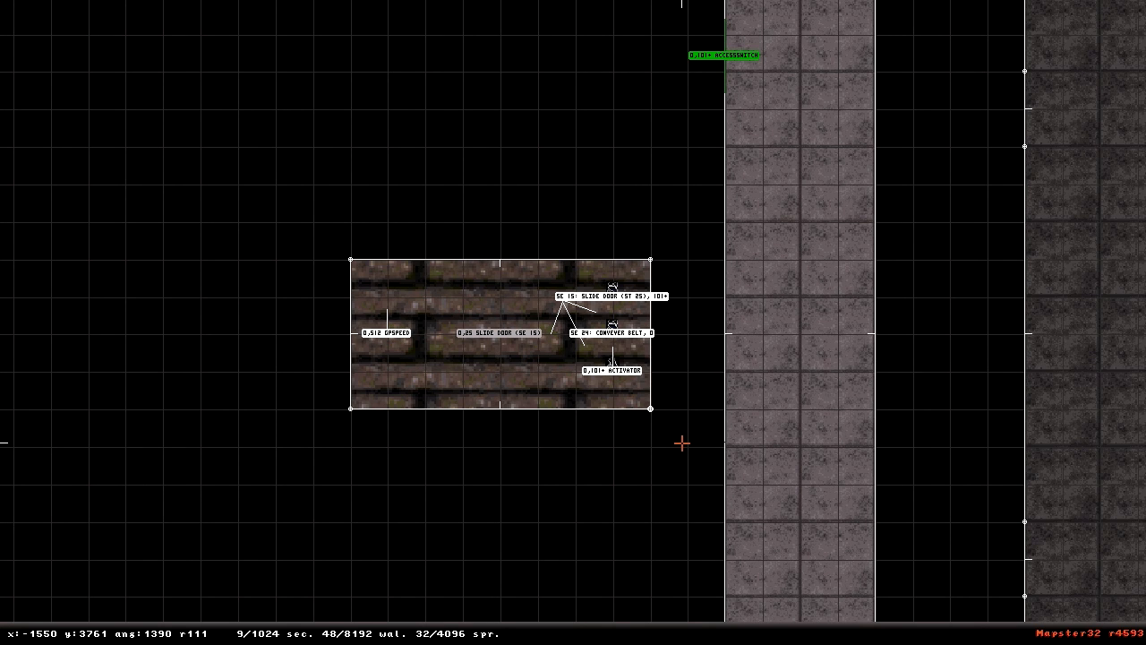
Step: Draw a rectangular sector 2048 by 1024 units overlapping the slide door sector, offset one grid square toward the corridor
key("space")
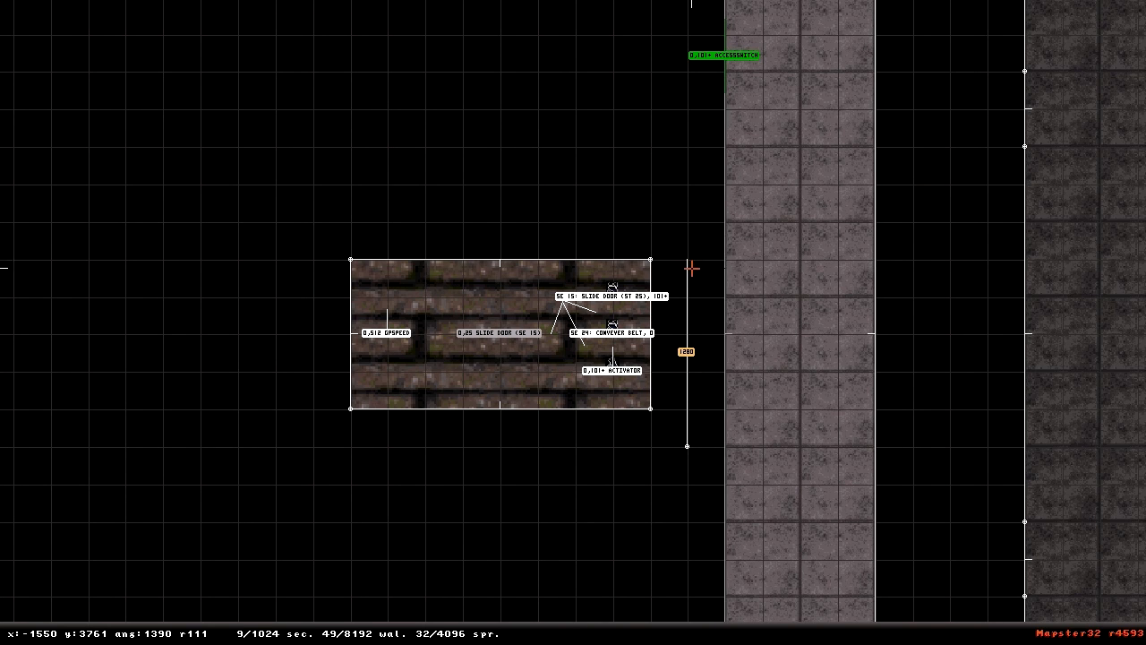
key("space")
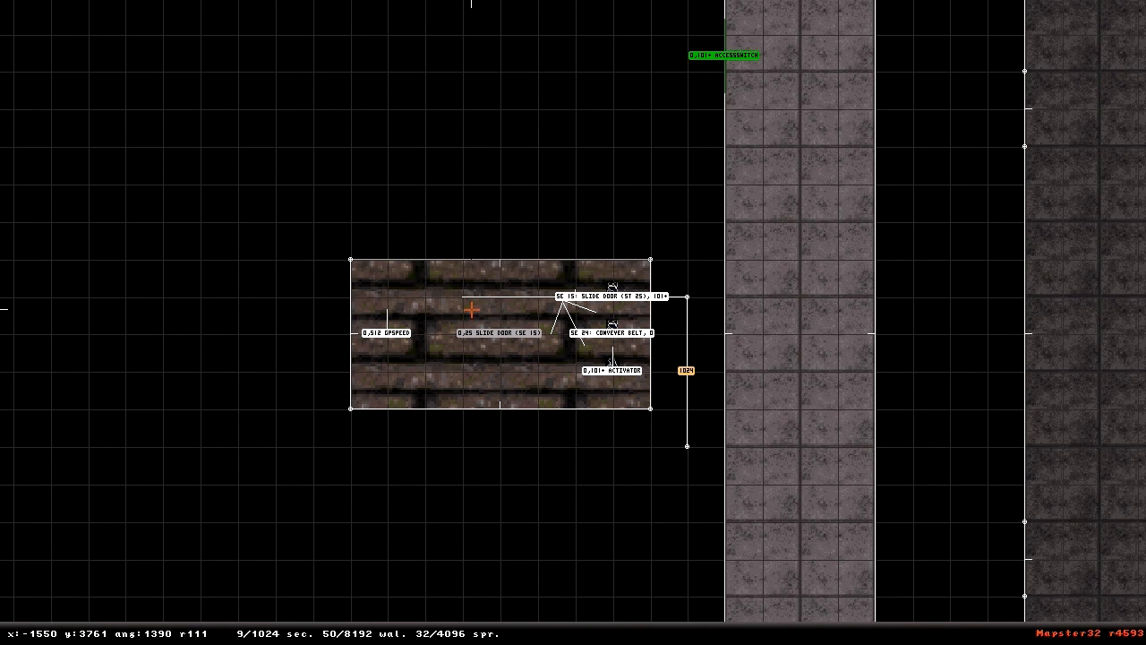
key("space")
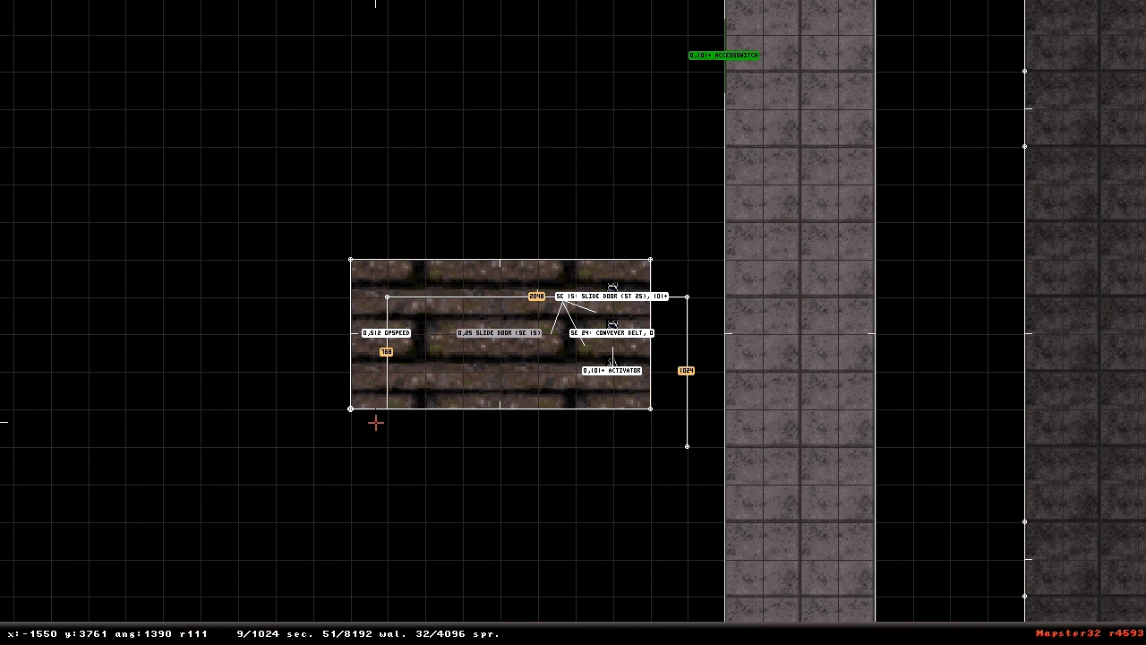
key("space")
key("space")
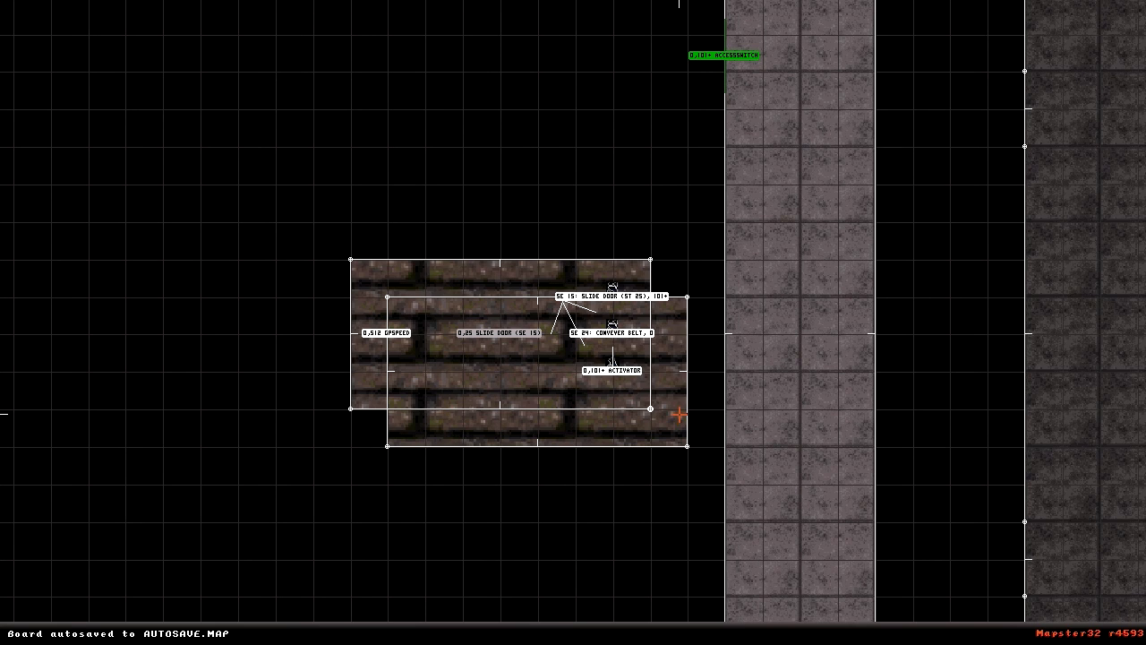
Step: Insert a sector effector with lo-tag 24 and place it in the new sector's lower corner near the corridor, outside the slide door sector
key("s")
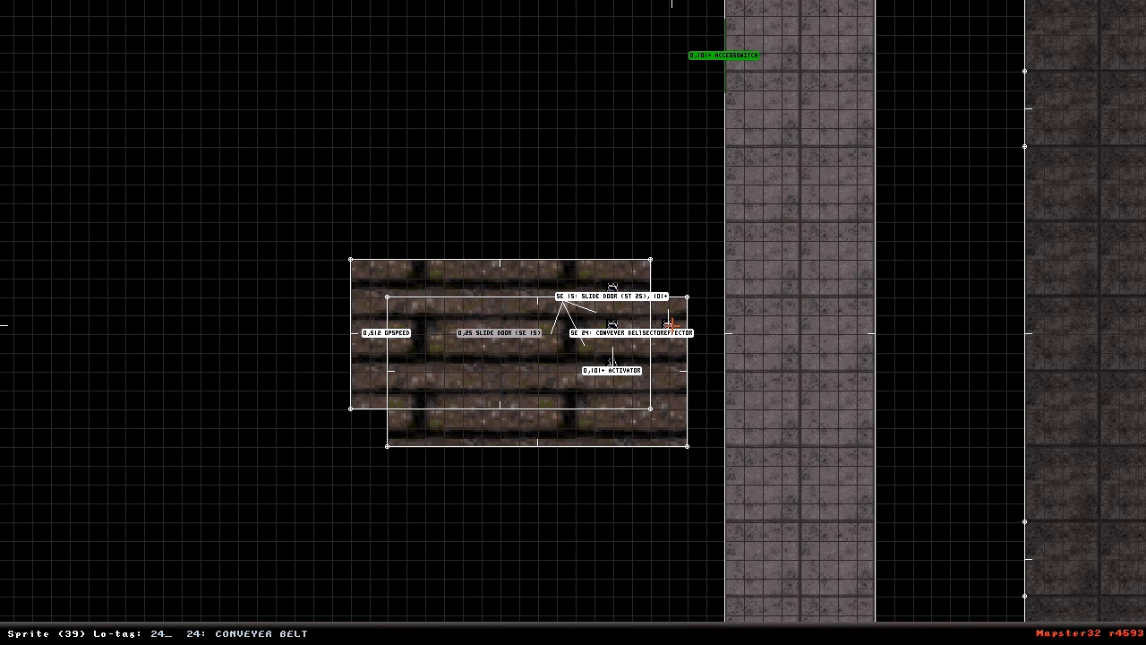
type("24")
key("Return")
left_click_drag(668, 322, 668, 417)
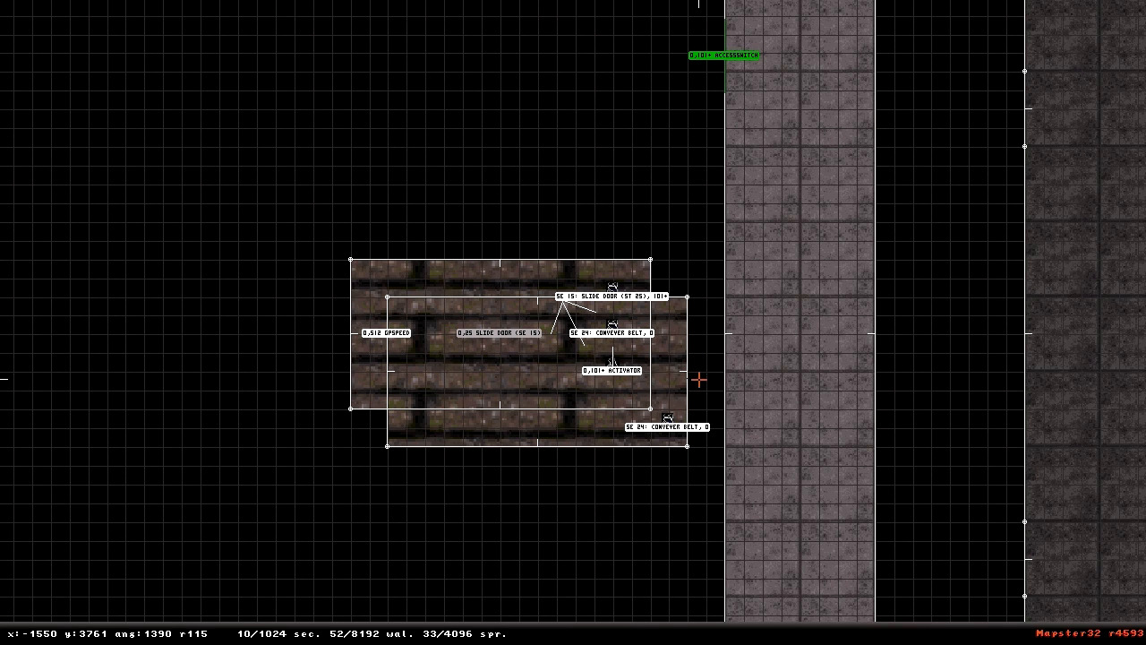
Step: Insert a sprite in the middle of the slide door sector and change its tile to DUCK
key("s")
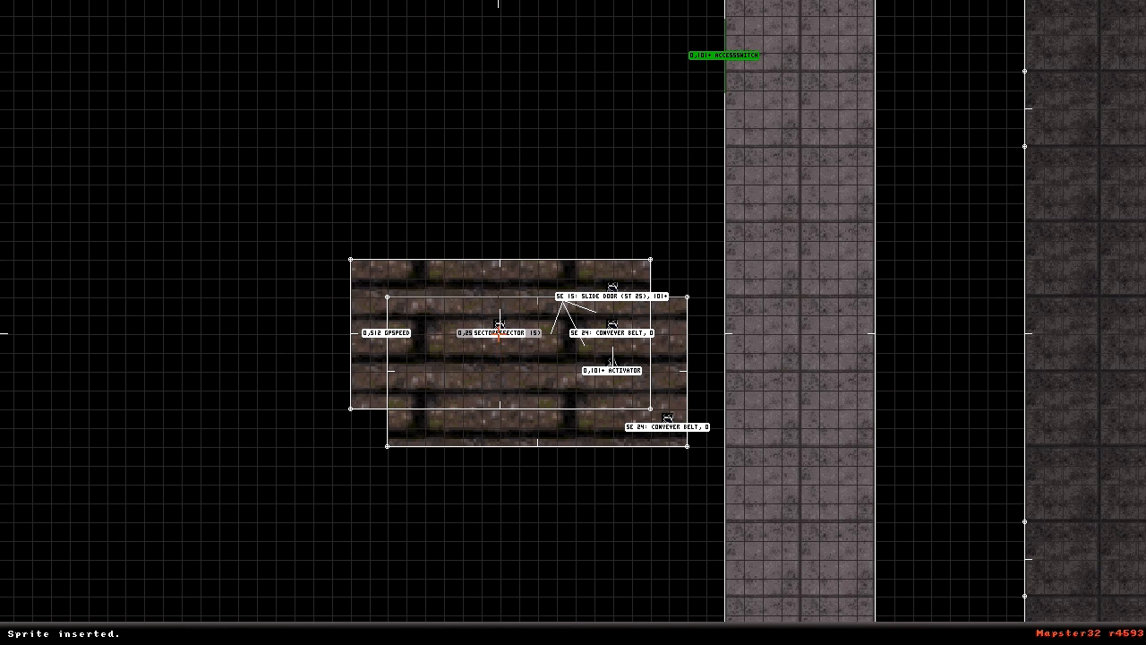
key("F8")
key("Right")
key("Down")
key("Down")
key("Down")
key("Down")
key("Down")
key("Down")
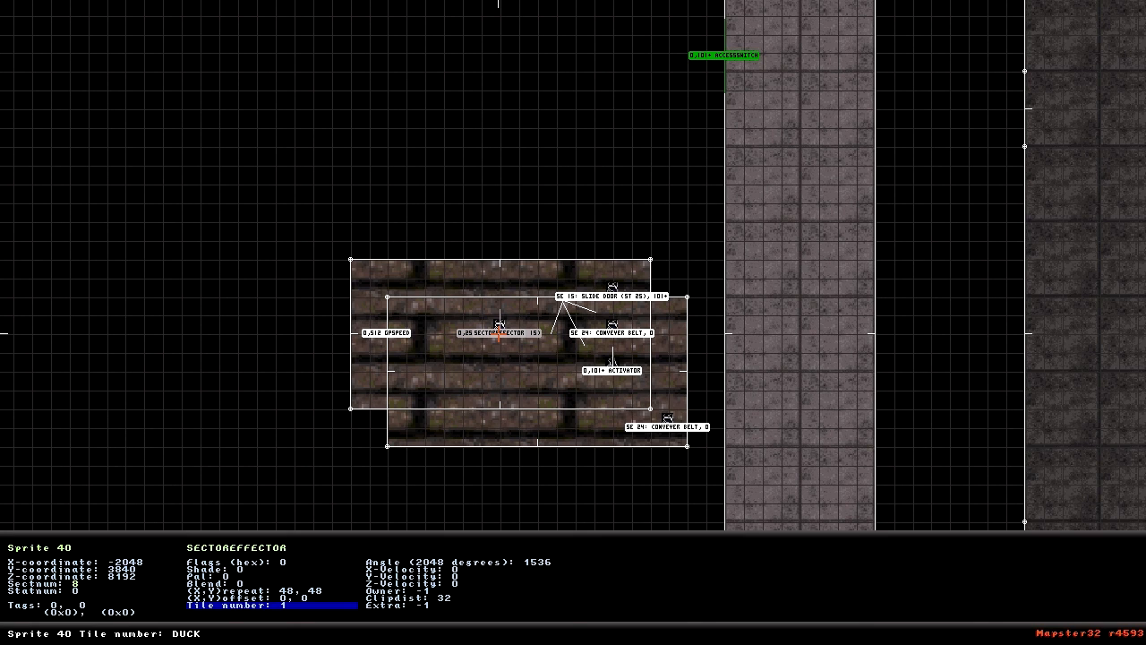
key("Return")
key("Escape")
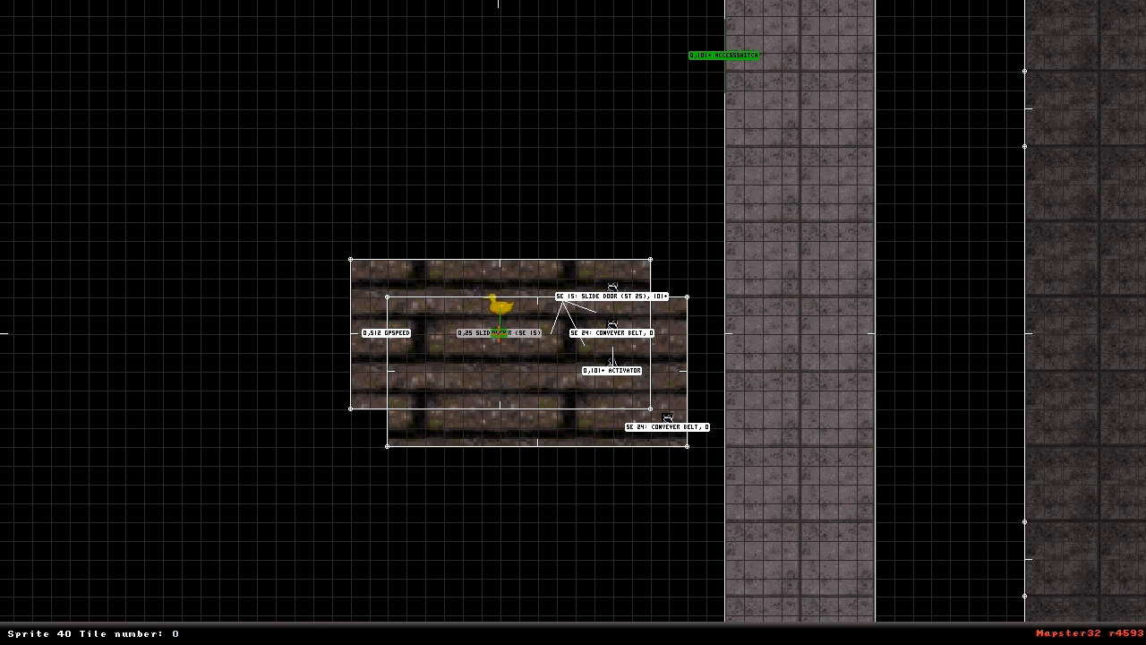
Step: Set the duck sprite's lo-tag to 102 and hi-tag to 1
key("Return")
key("alt+h")
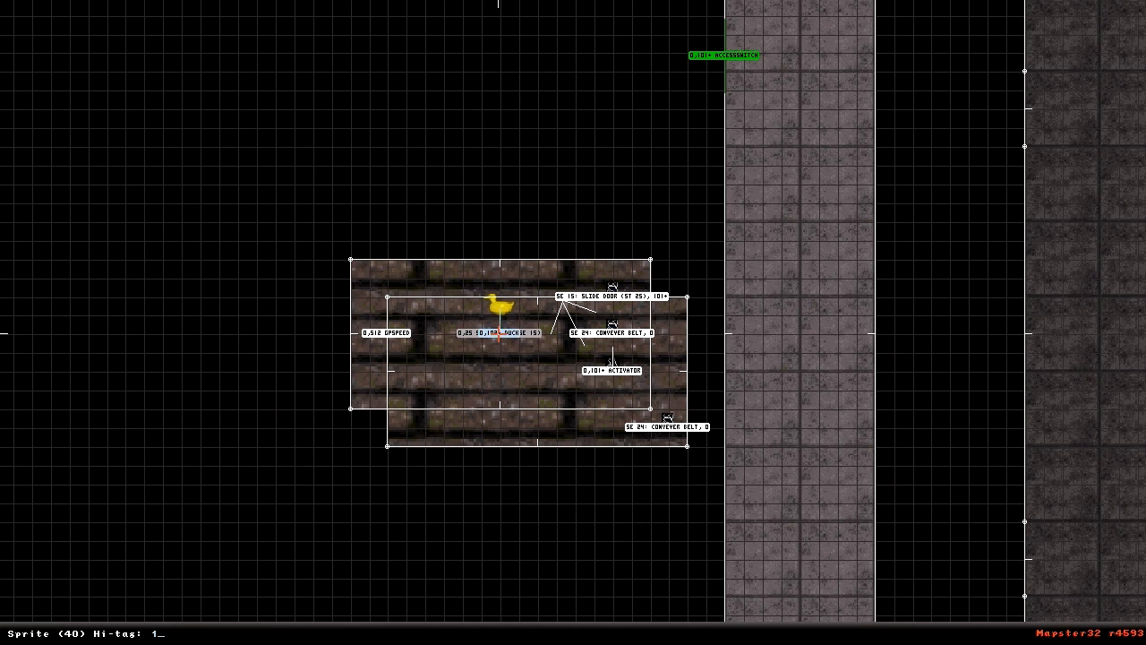
type("1")
key("Return")
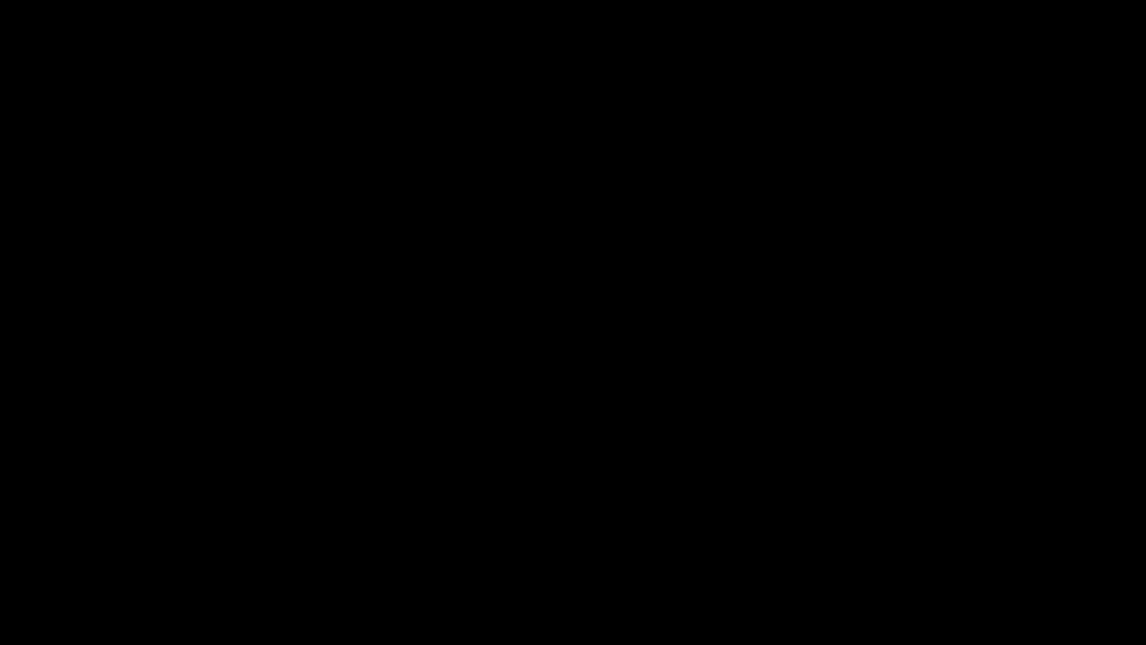
Step: Shift the slide door sector about 1024 units into the corridor and stretch its far end back to a length of 3072 units
key("Alt_R")
left_click_drag(446, 282, 599, 285)
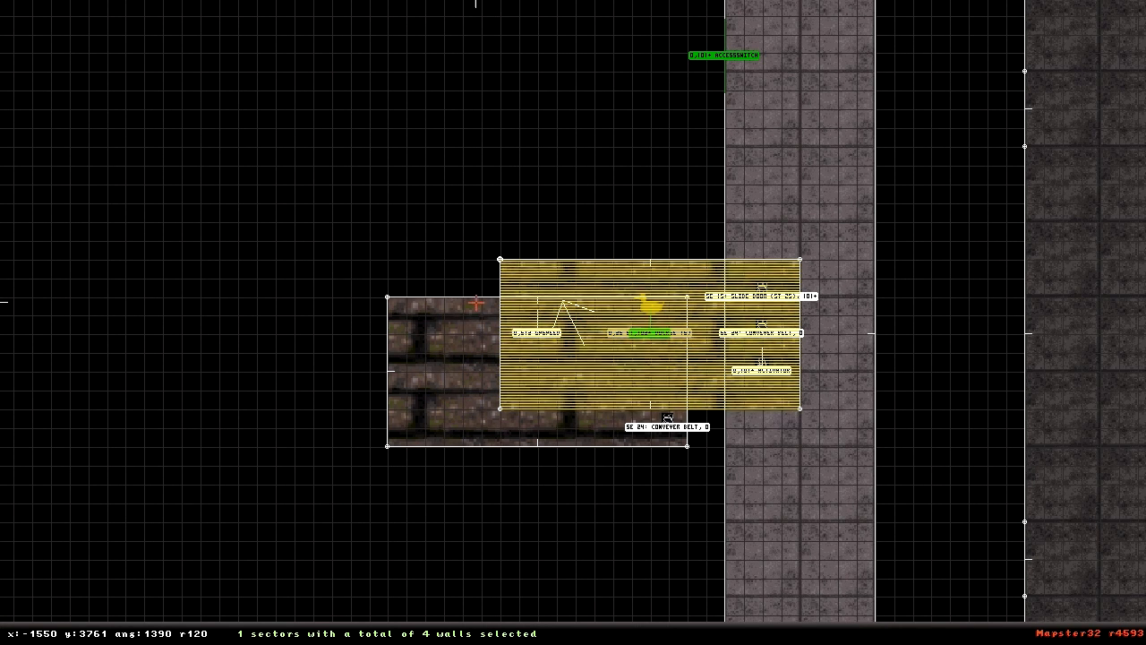
key("alt")
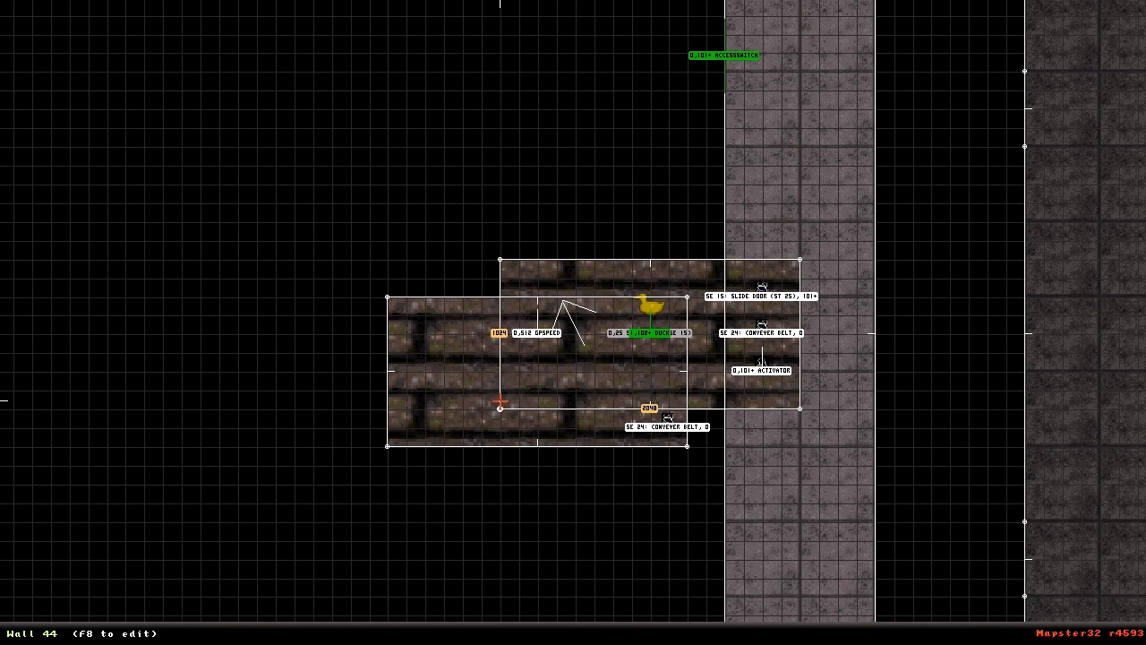
left_click_drag(499, 409, 353, 408)
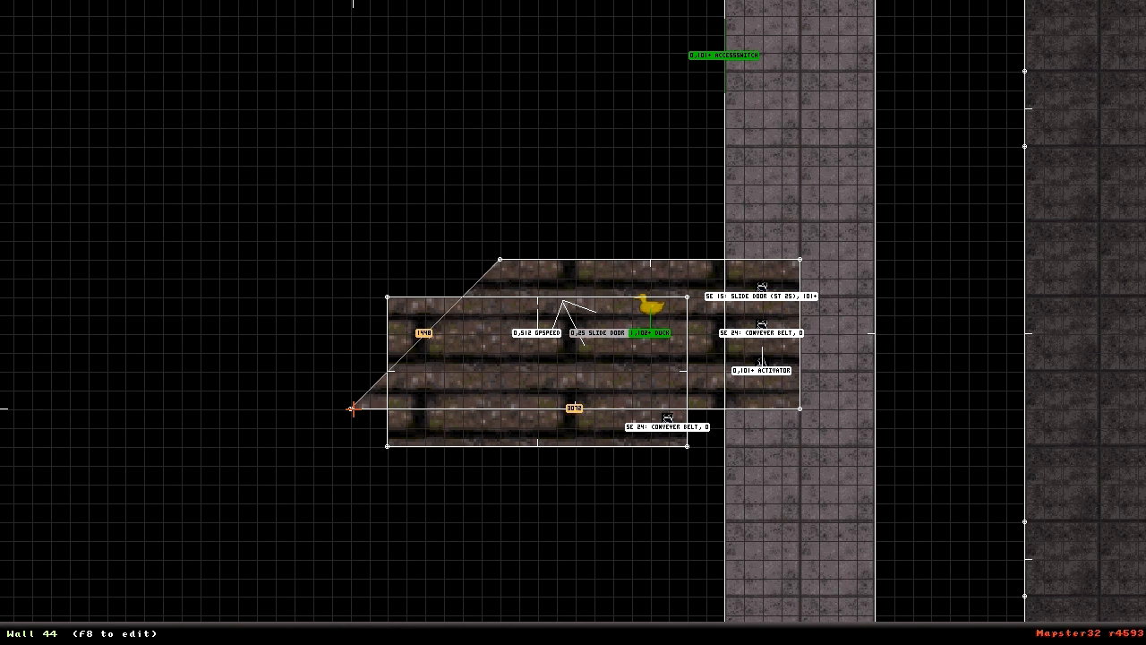
left_click_drag(500, 258, 350, 259)
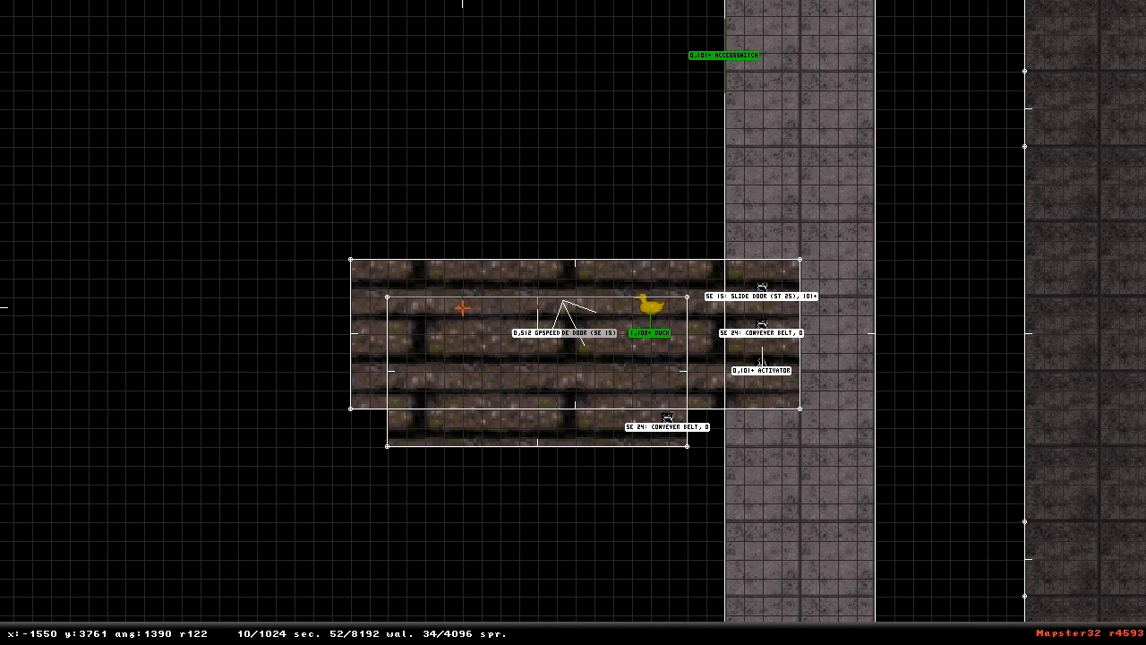
Step: Move the lengthened slide door sector with its sprites about 1024 units back out of the corridor
key("Alt_R")
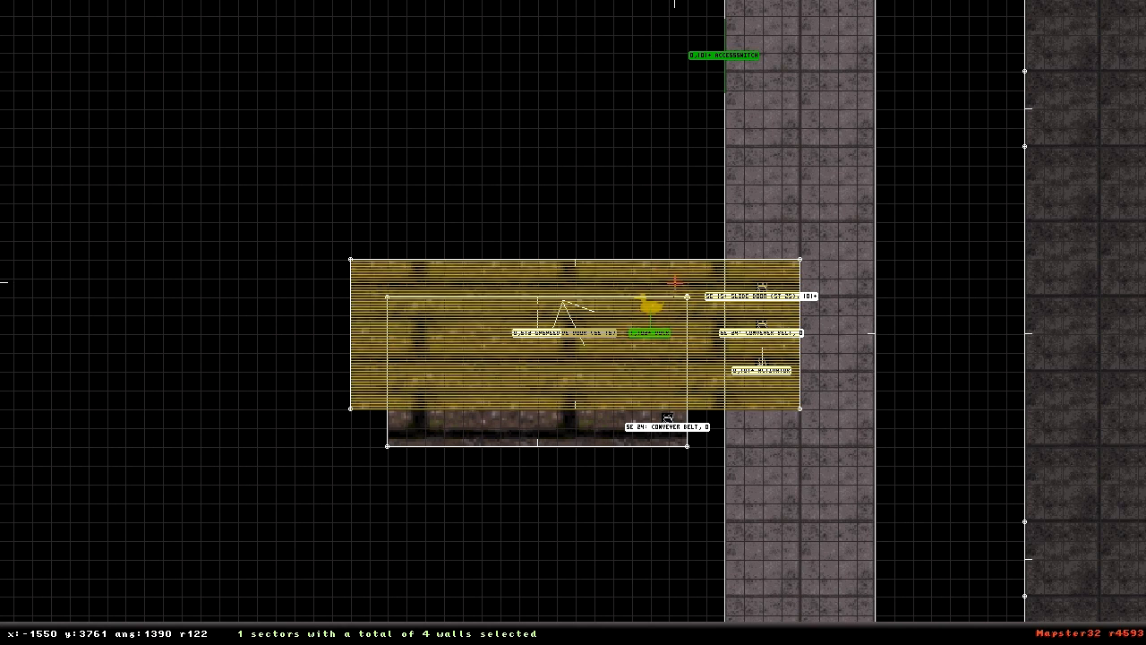
left_click_drag(681, 283, 535, 283)
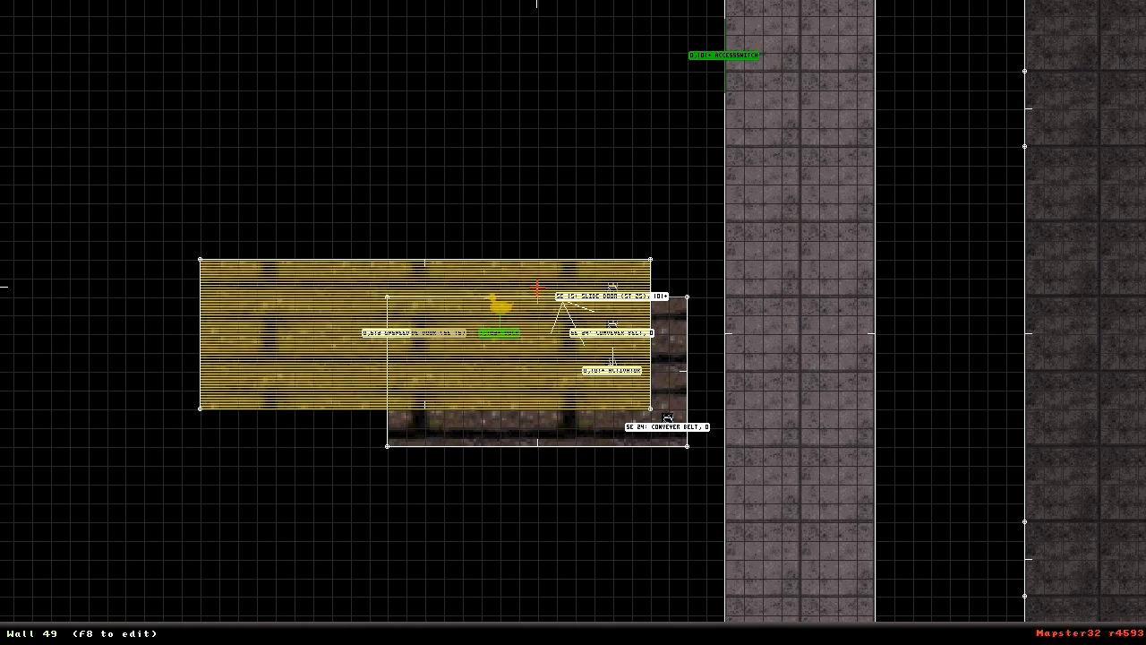
key("Alt_R")
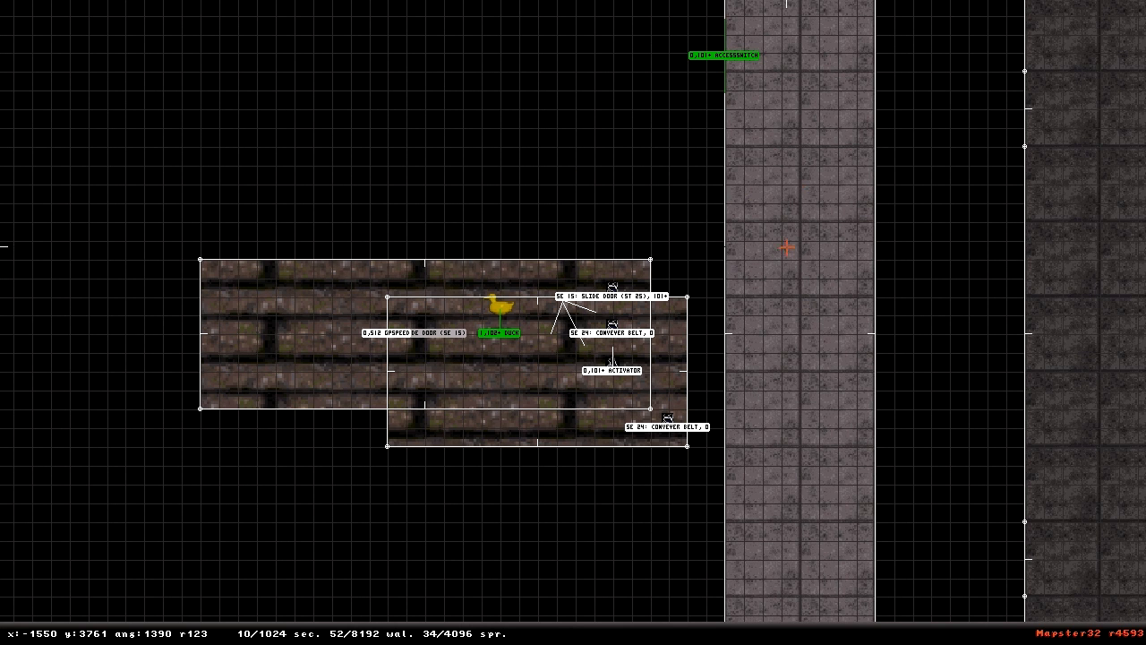
Step: In the 3D view, change the pole sprite in the brick passage to DUCK and enter lo-tag 10
key("KP_Enter")
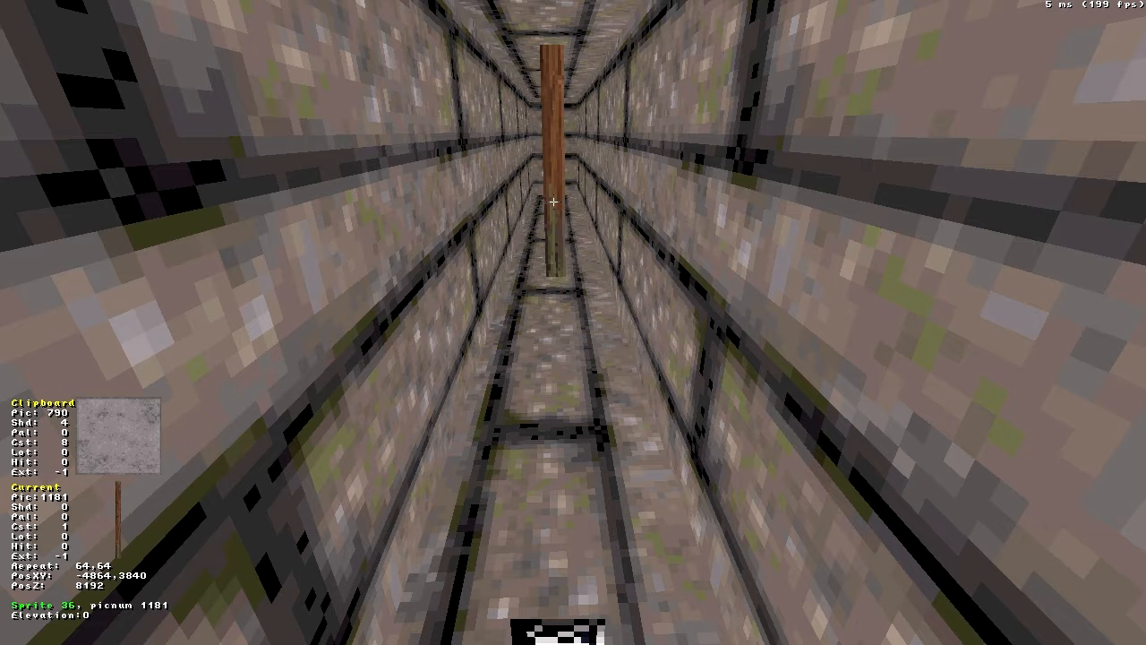
key("alt+v")
key("BackSpace")
key("BackSpace")
key("BackSpace")
key("BackSpace")
type("duck")
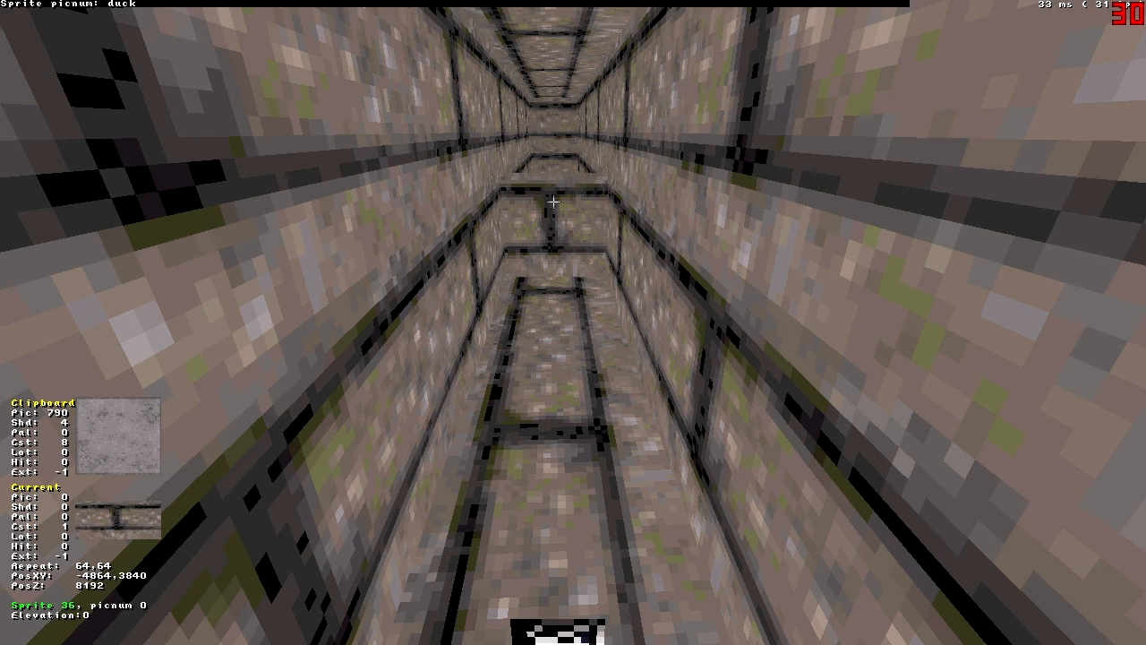
key("Return")
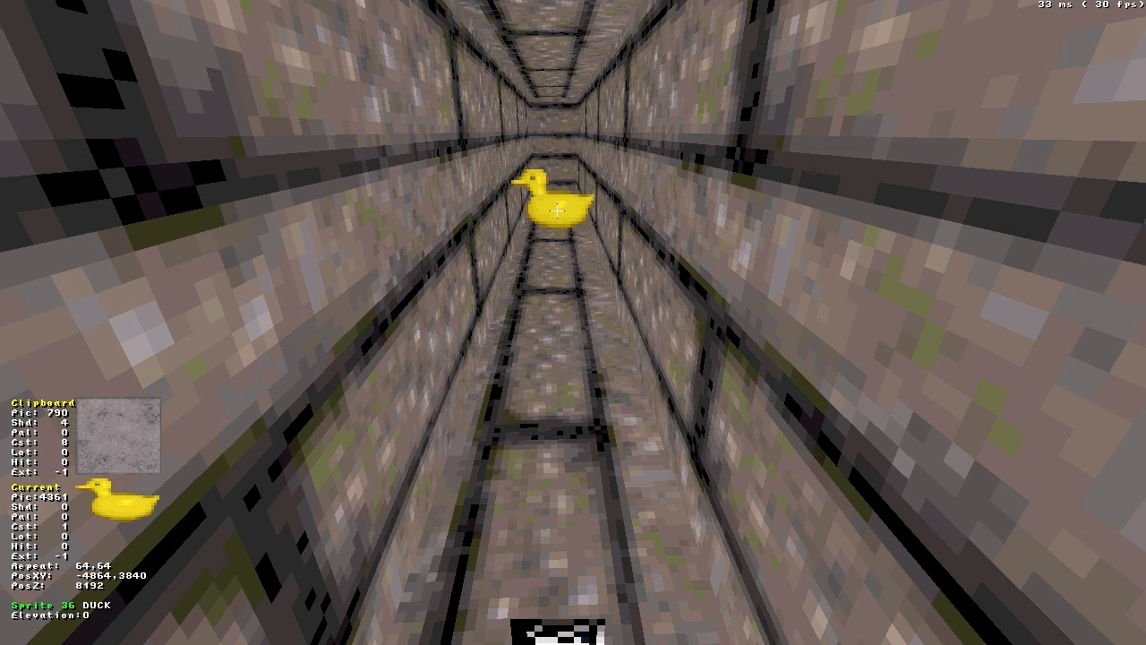
key("alt+t")
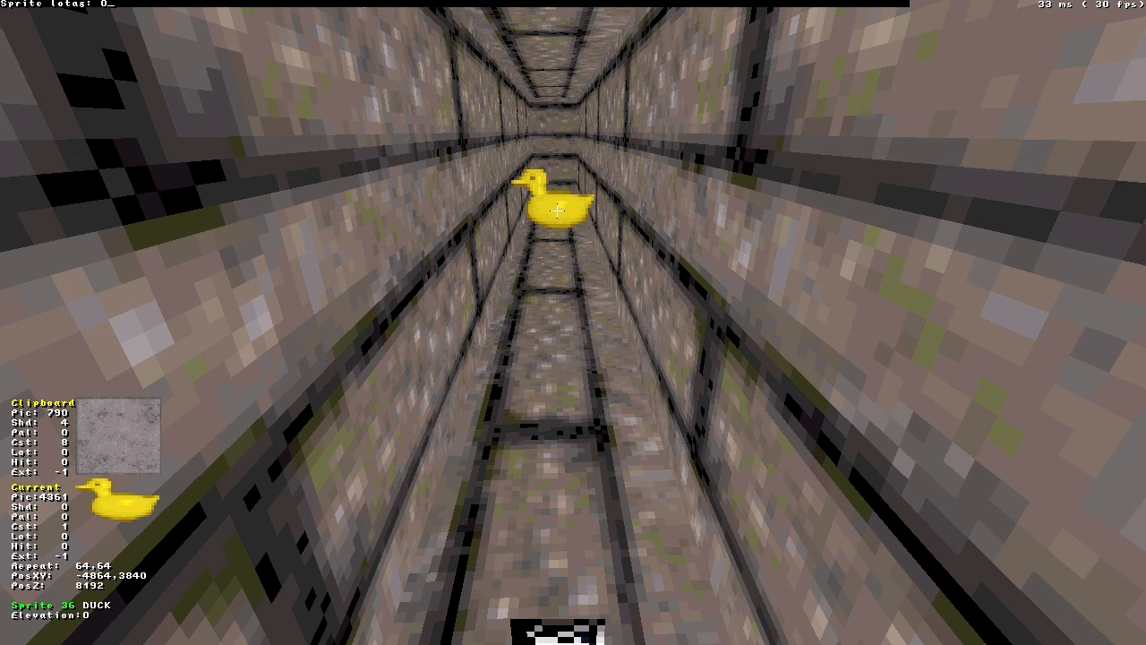
type("10")
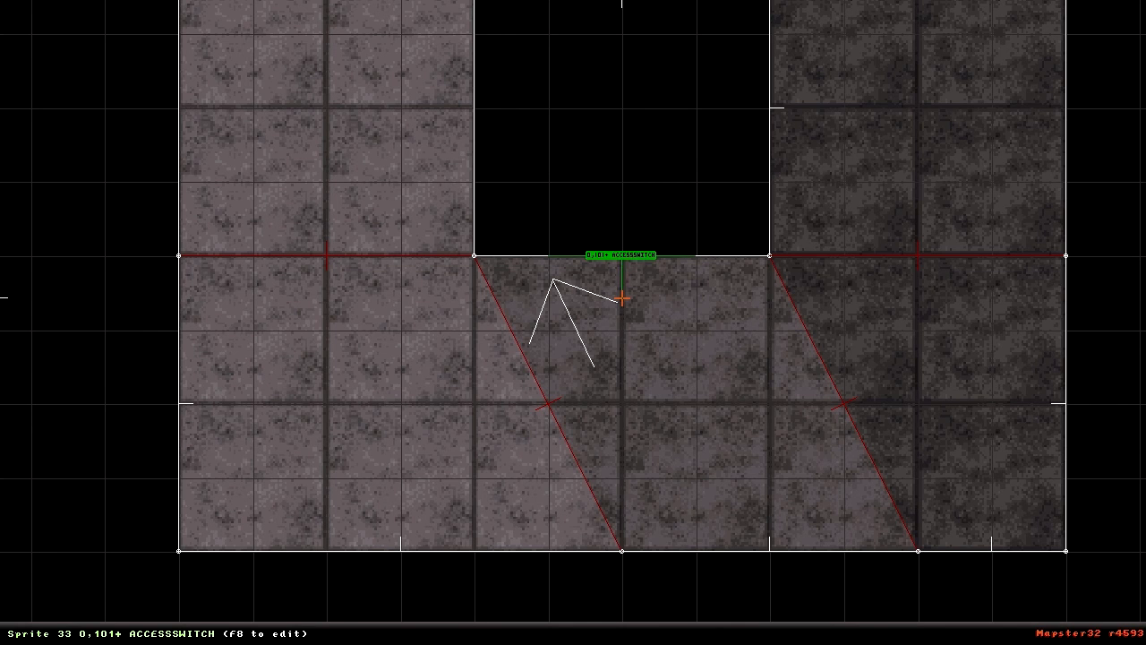
Step: Test the map in play by walking to the switch wall and activating the access switch
key("ctrl")
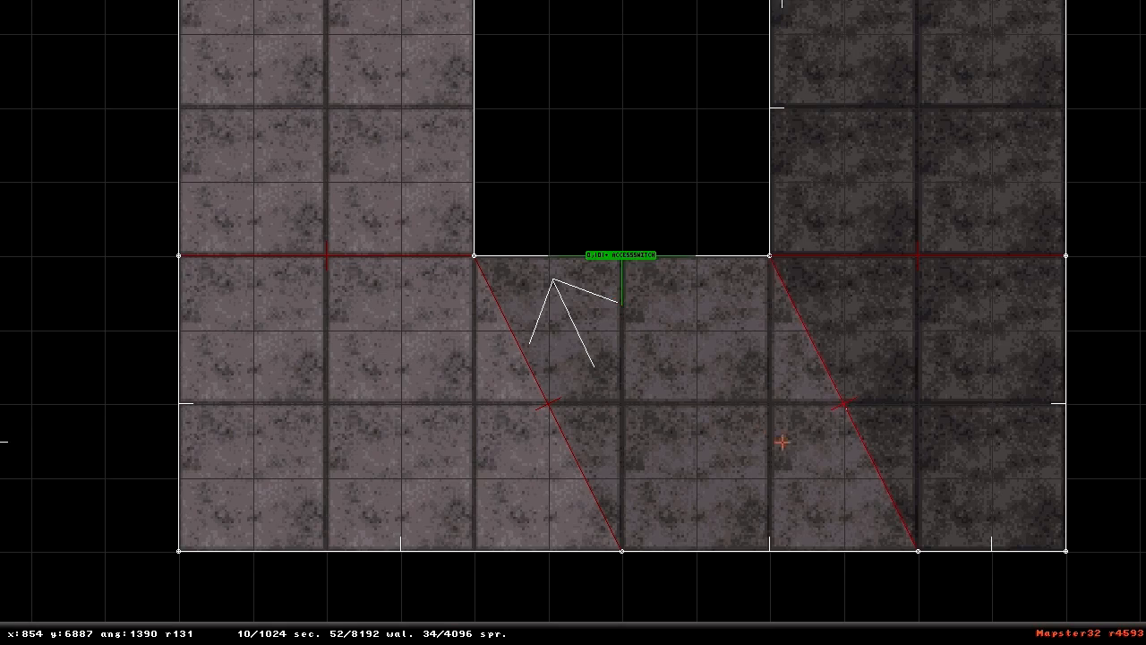
key("KP_Enter")
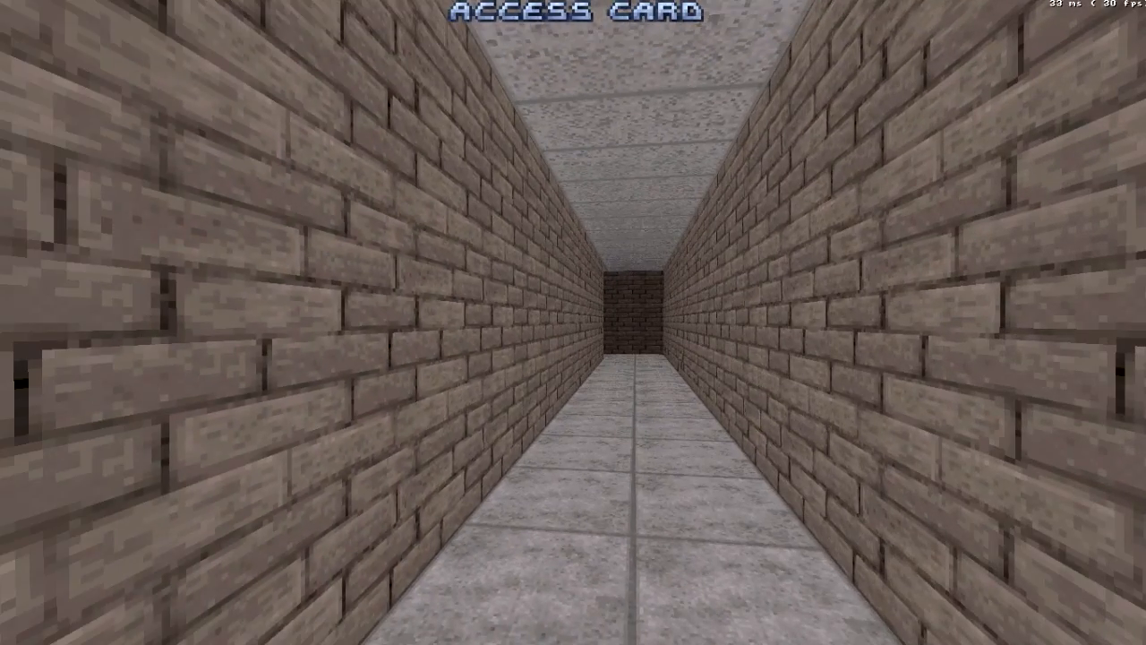
key("Up")
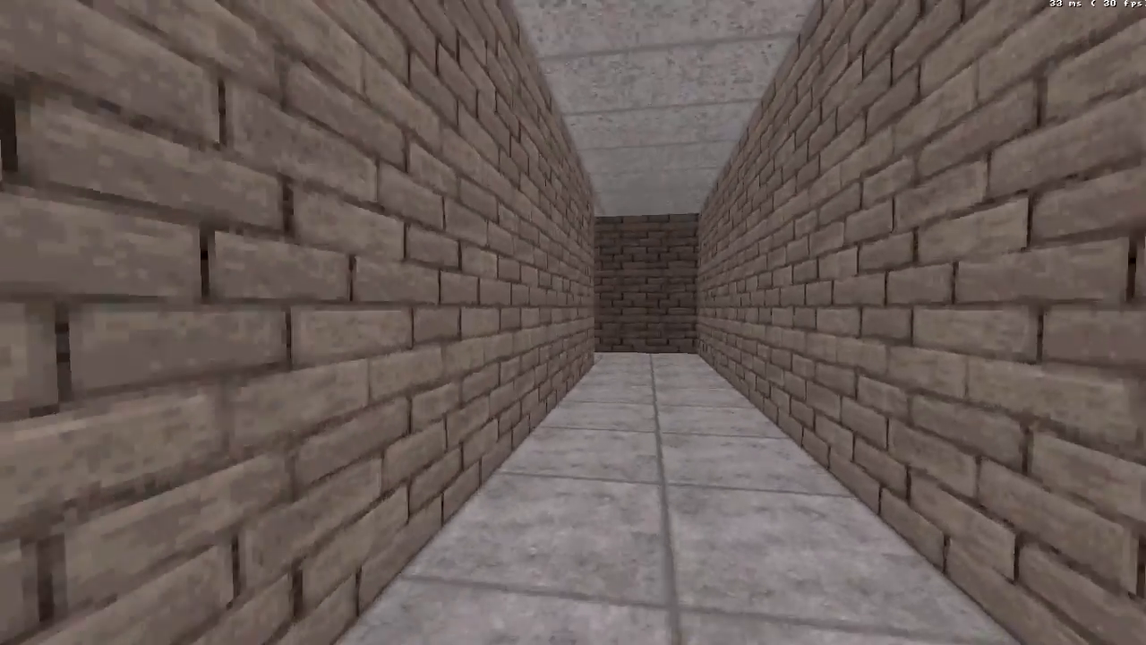
key("Up")
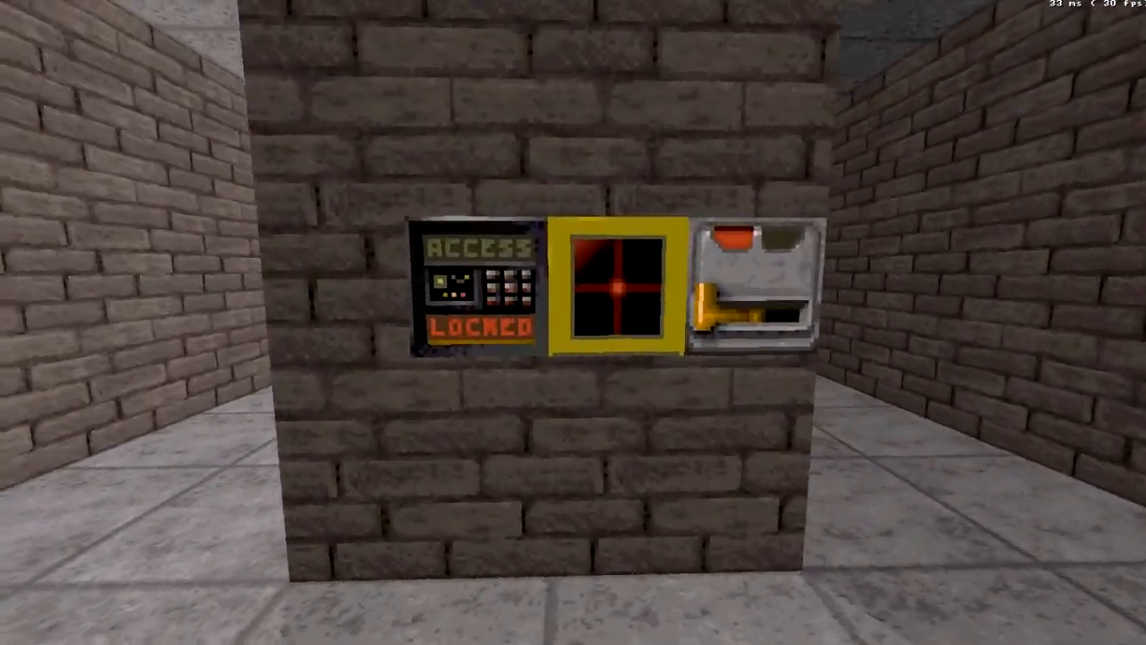
key("w")
key("e")
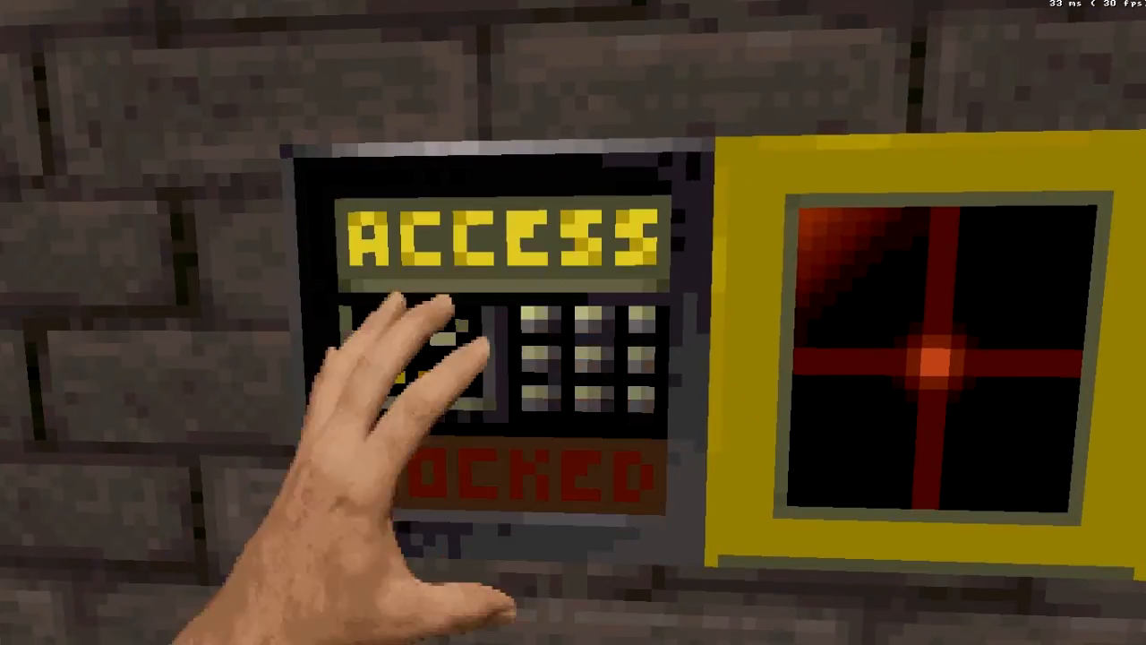
Step: Look down the corridor at the duck and examine the sliding sectors on the overhead map
key("w")
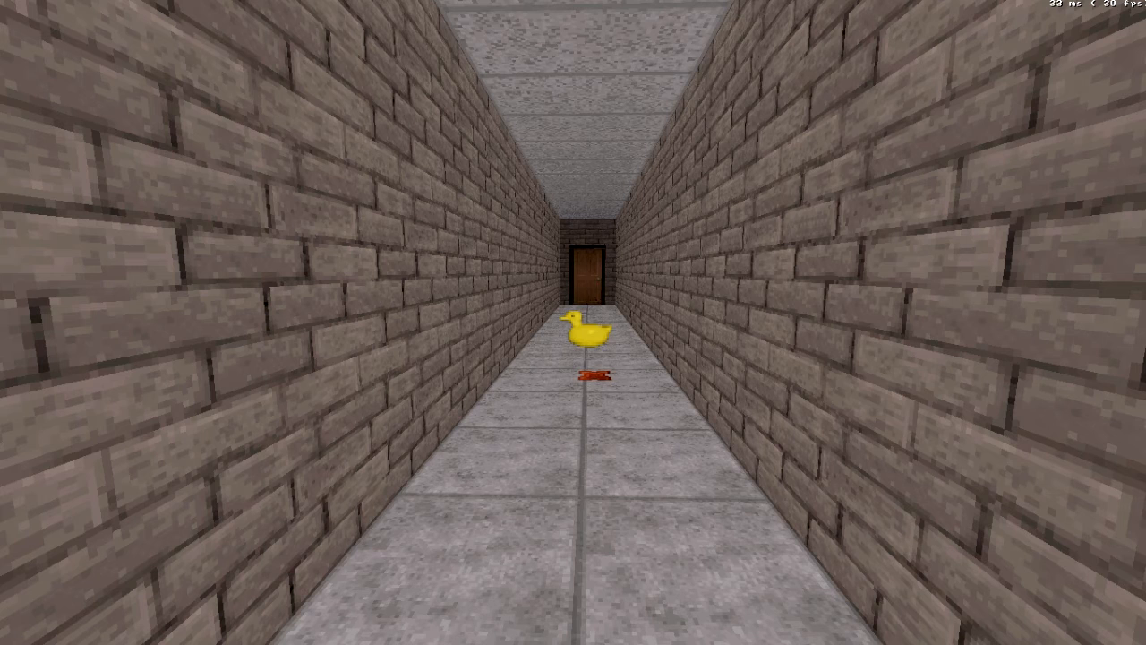
key("Tab")
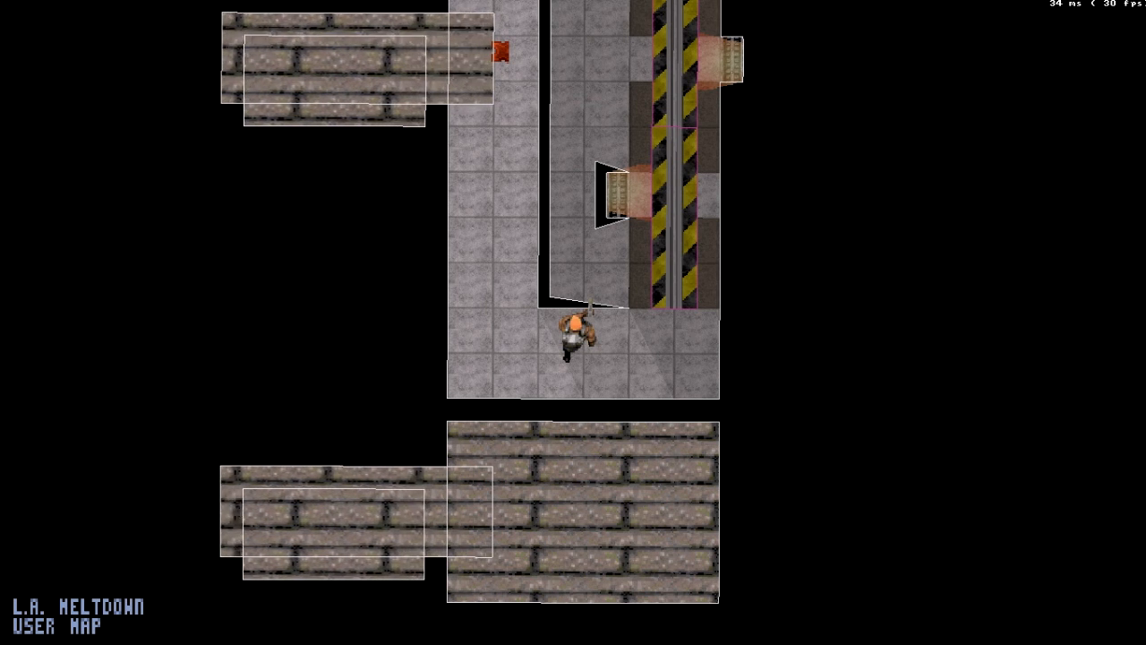
key("minus")
key("Tab")
key("a")
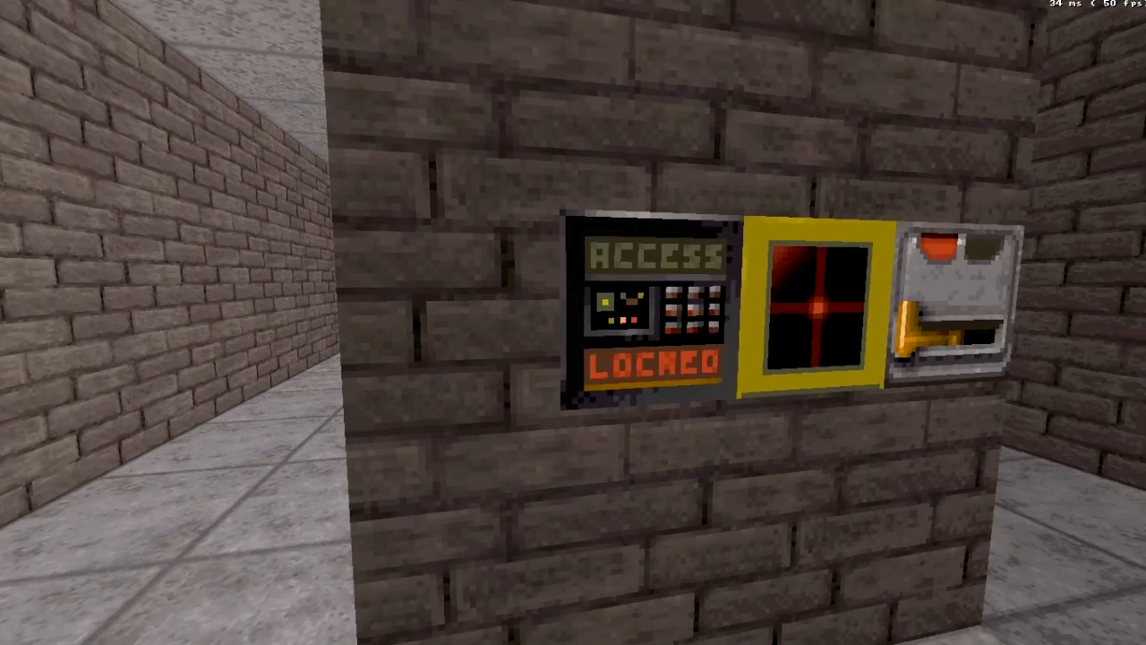
key("a")
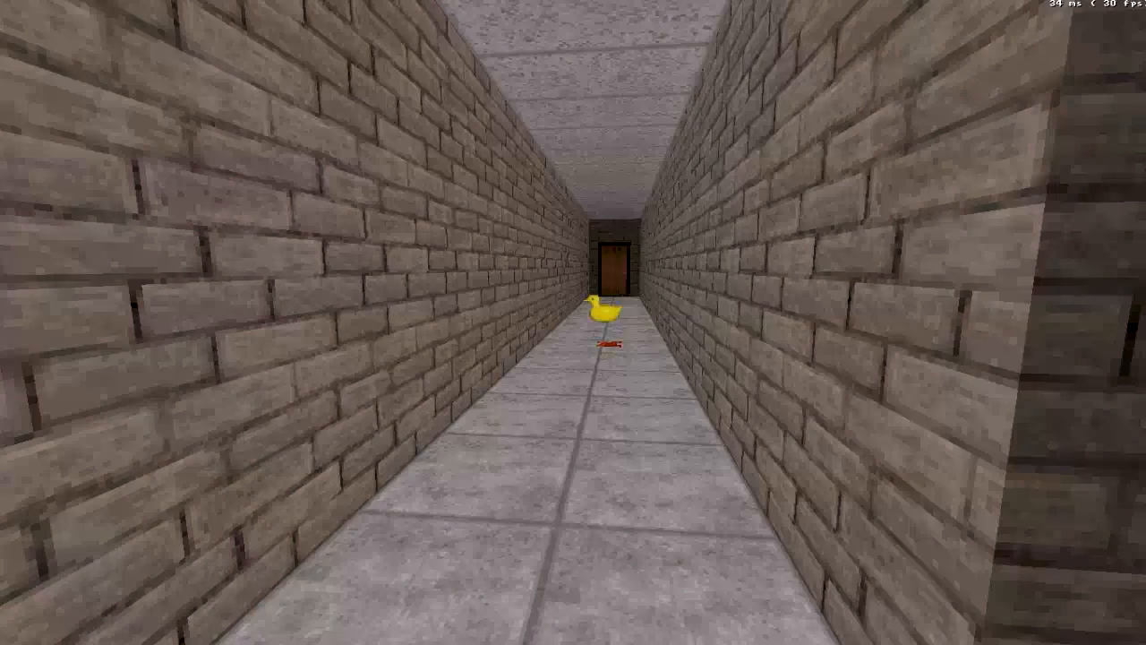
Step: Walk up to the duck in the corridor and kick it to test how it reacts
key("w")
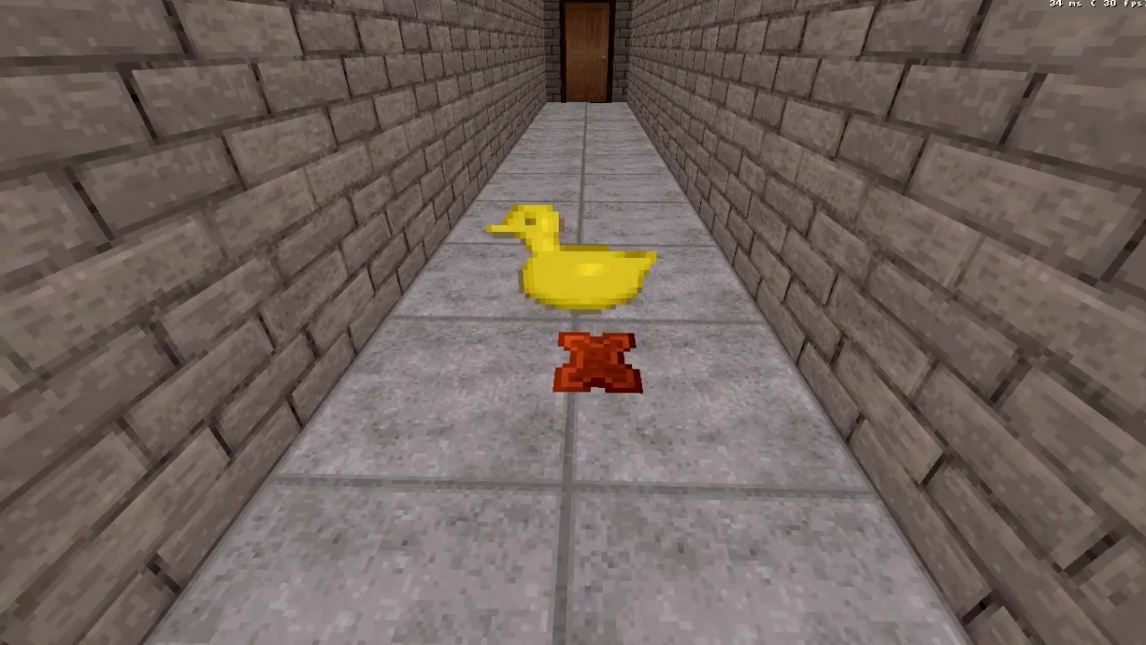
left_click(573, 322)
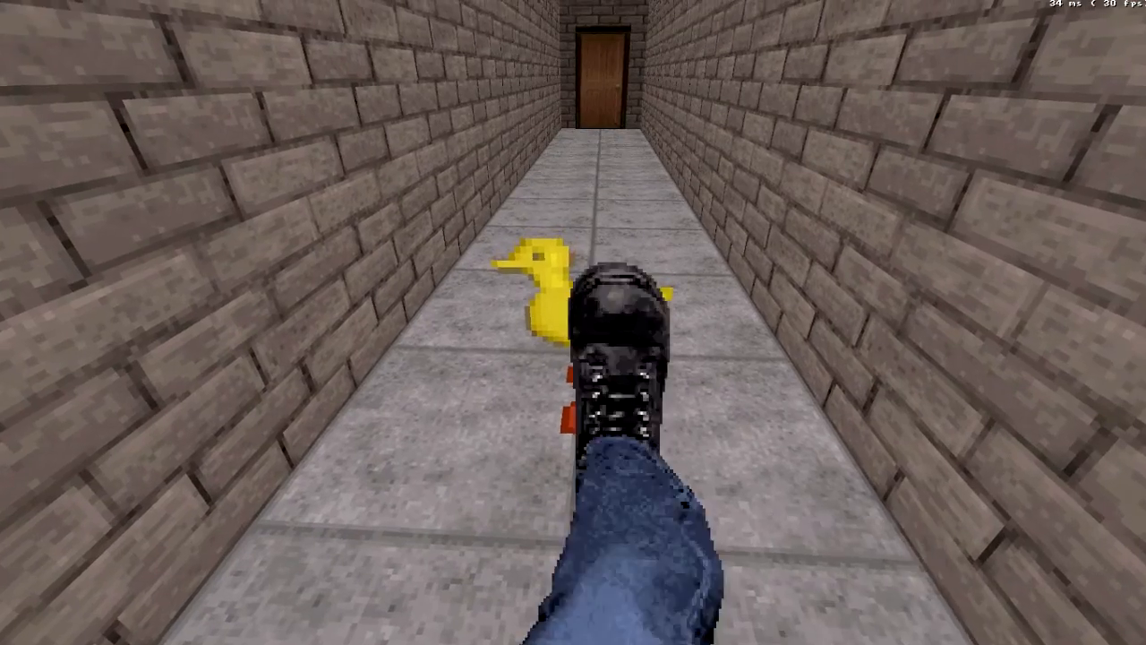
key("w")
left_click(573, 322)
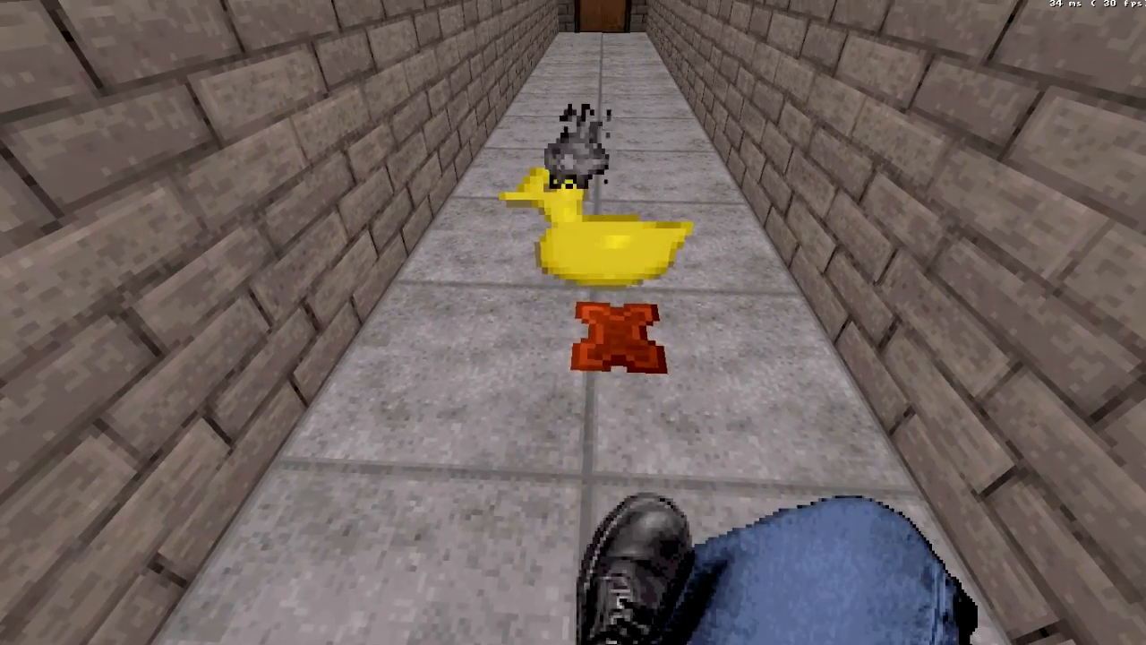
Step: Attack the duck in the corridor from several angles, first with kicks and finally with the pistol
left_click(573, 323)
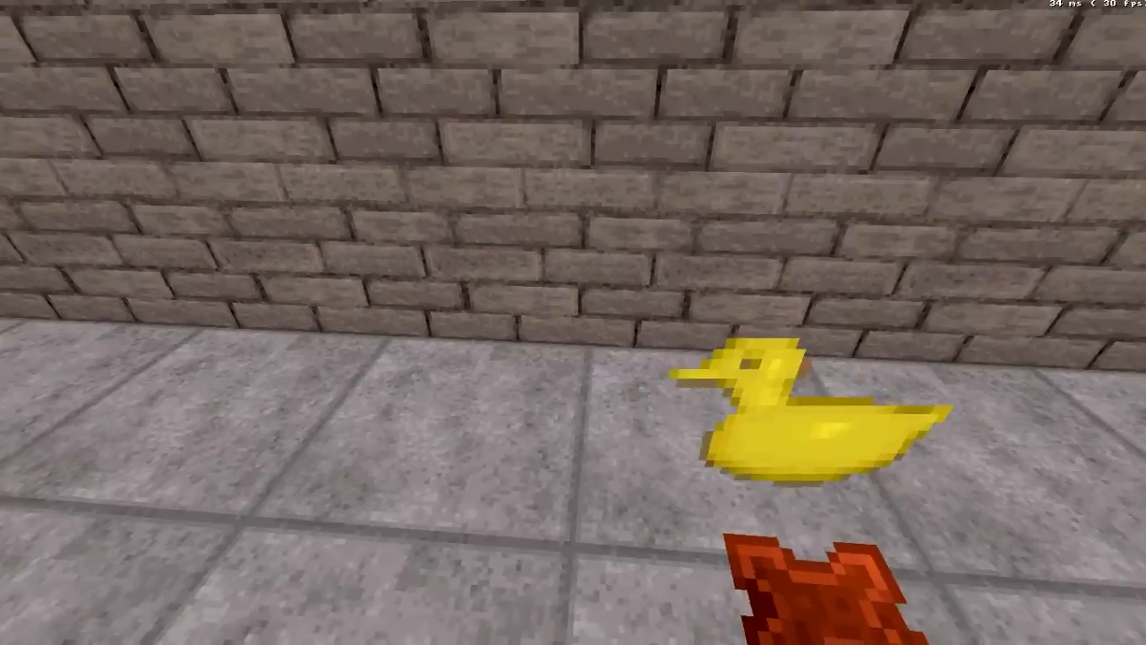
left_click(573, 322)
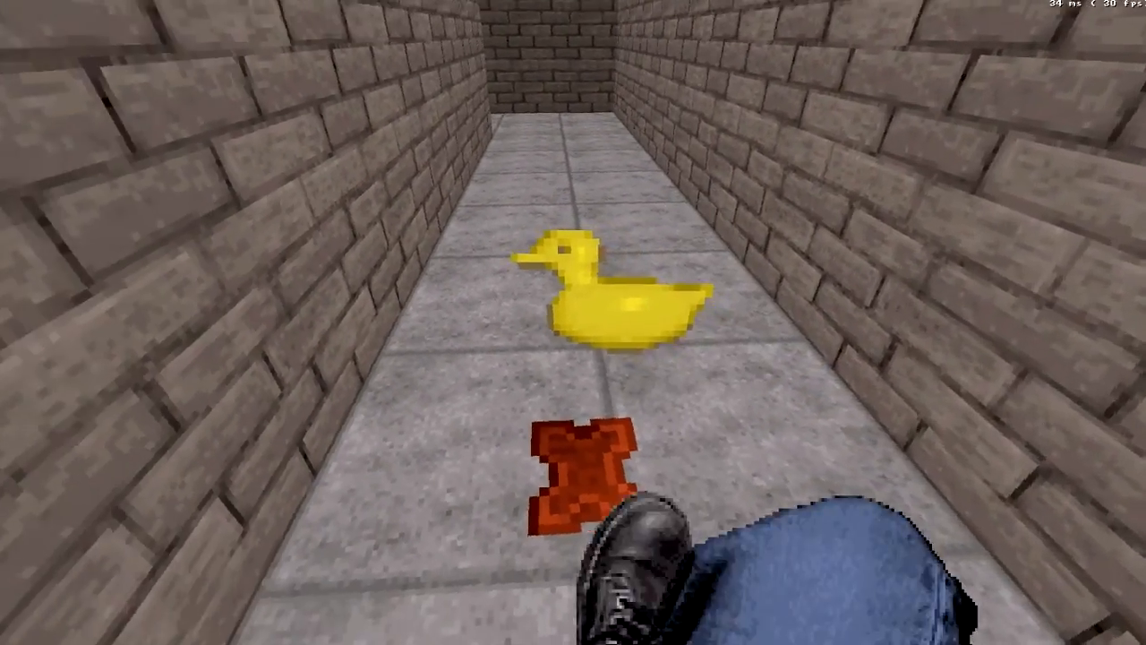
left_click(573, 322)
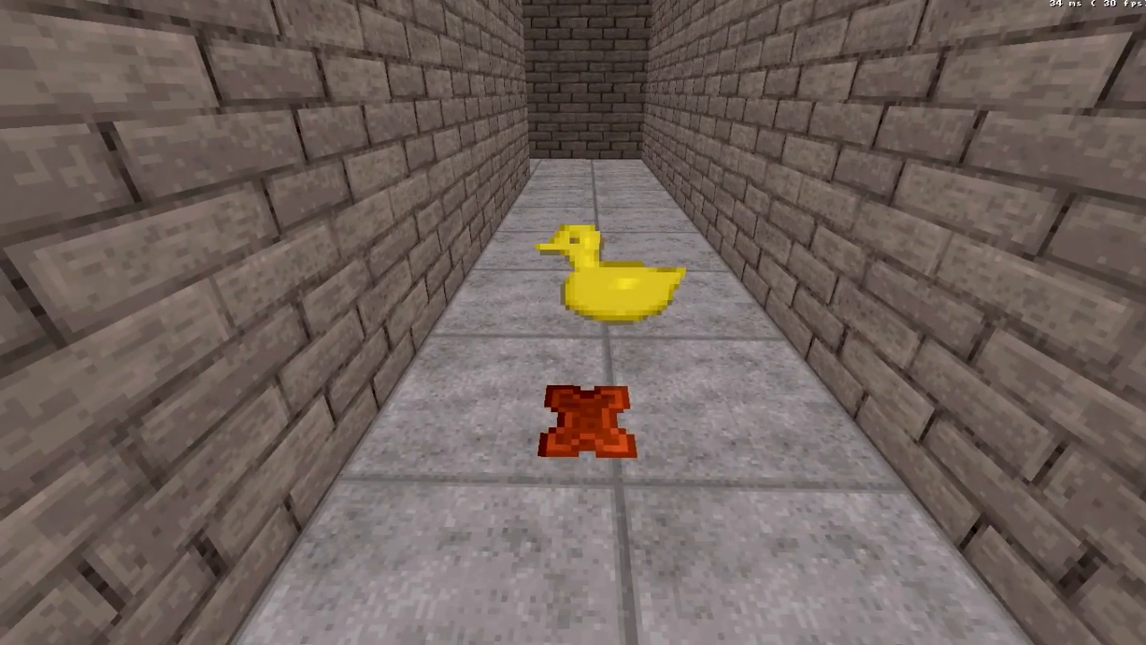
key("2")
left_click(573, 323)
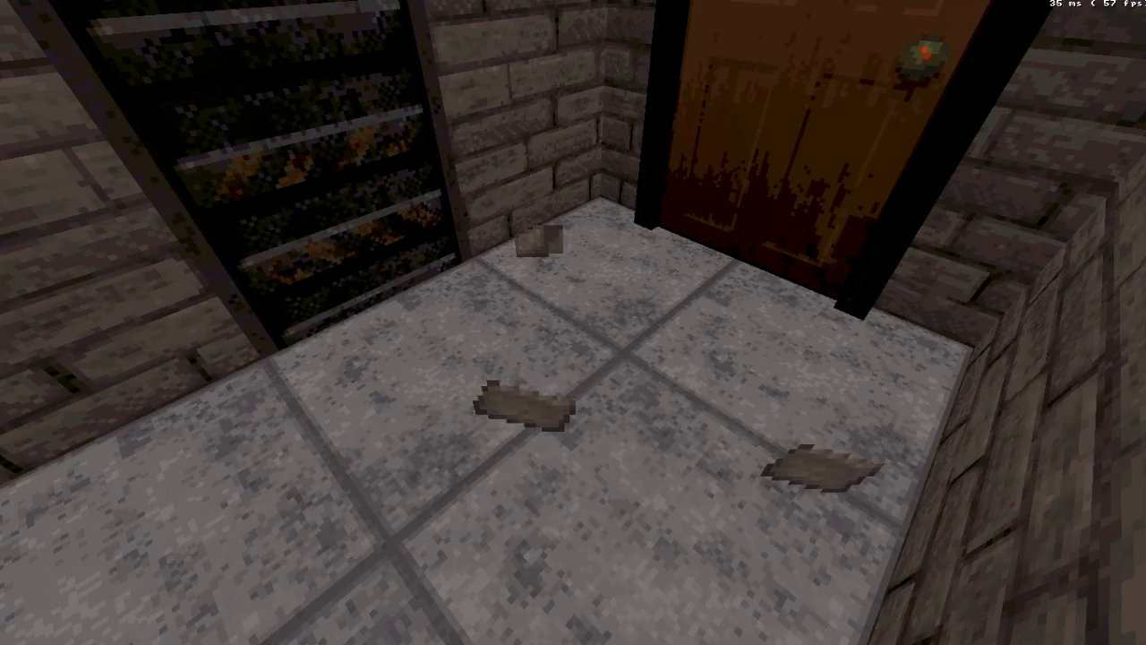
Step: Move around the dark passage by the wooden door, check the sector layout on the overhead map and equip the pipebomb
key("s")
key("w")
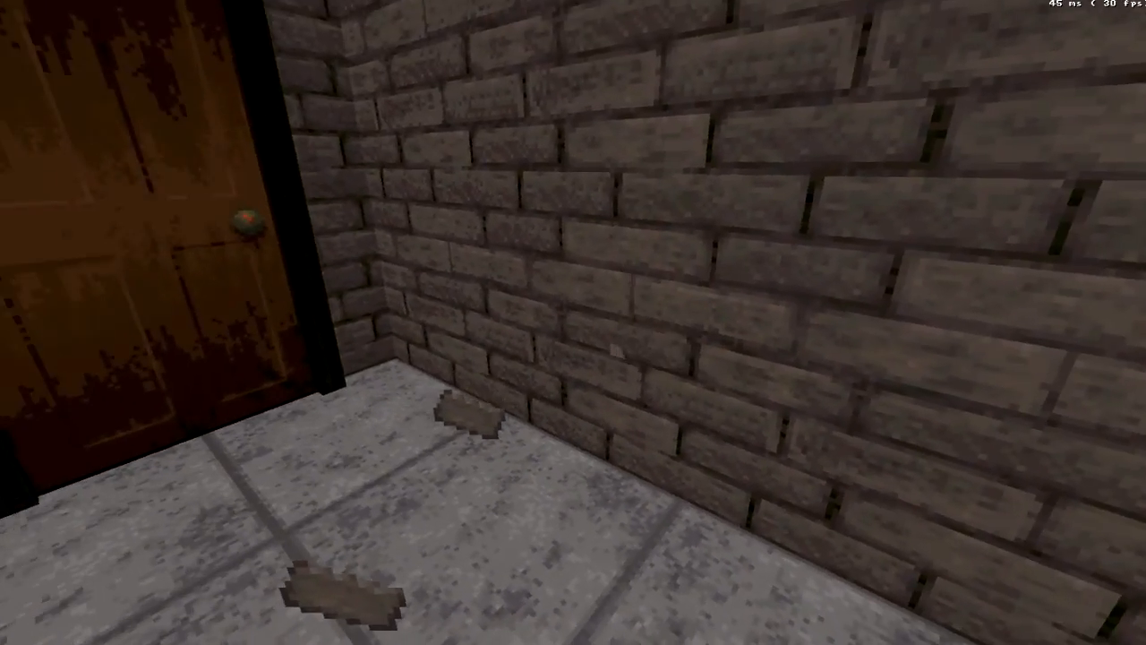
key("s")
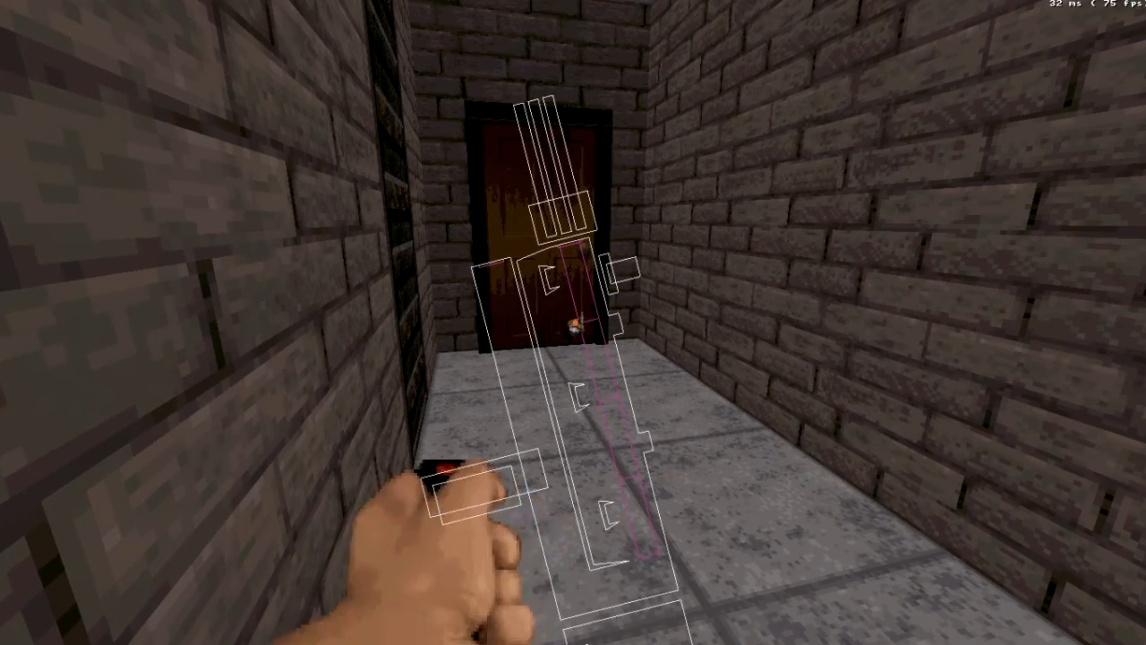
key("6")
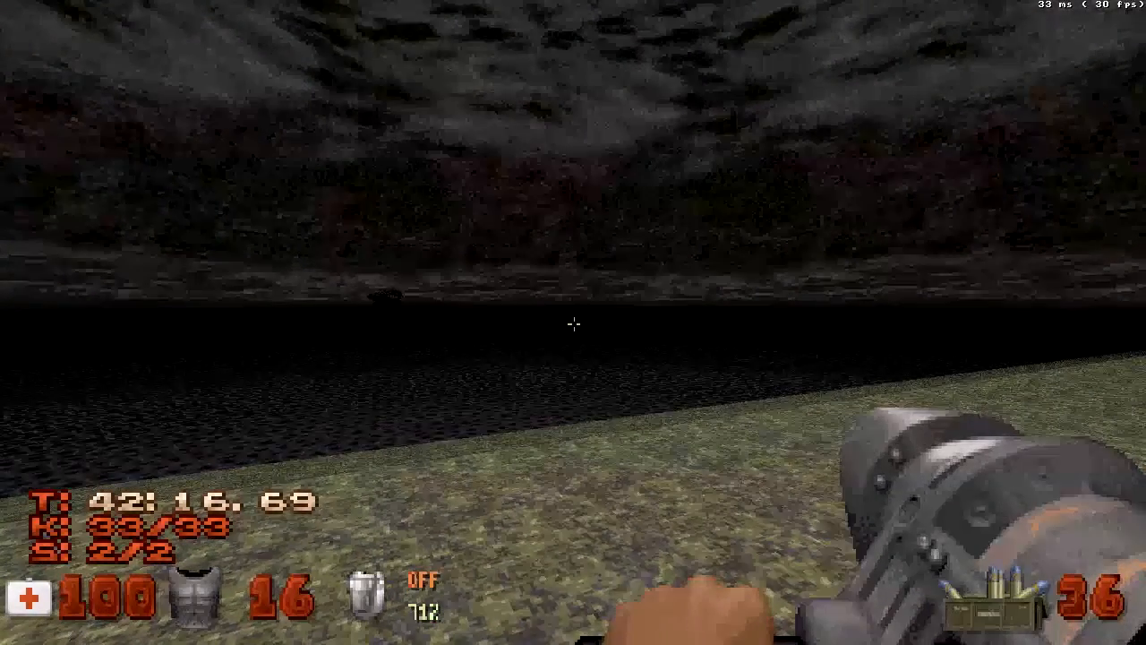
Step: Walk forward to the edge of the grassy ground and look out over the dark expanse
key("w")
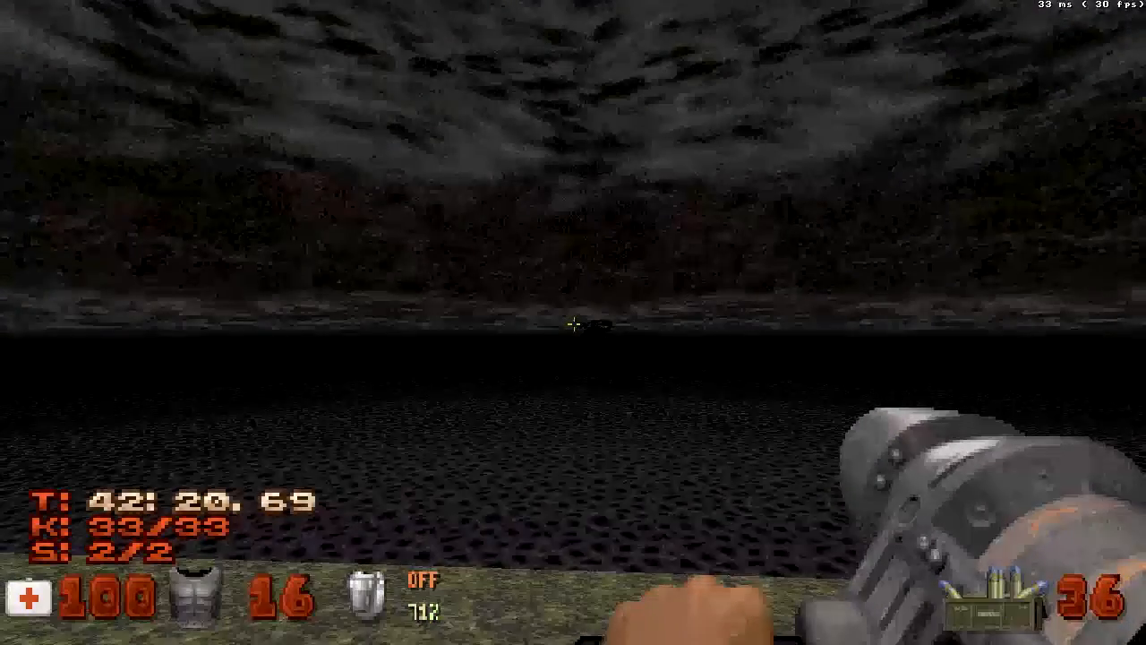
key("w")
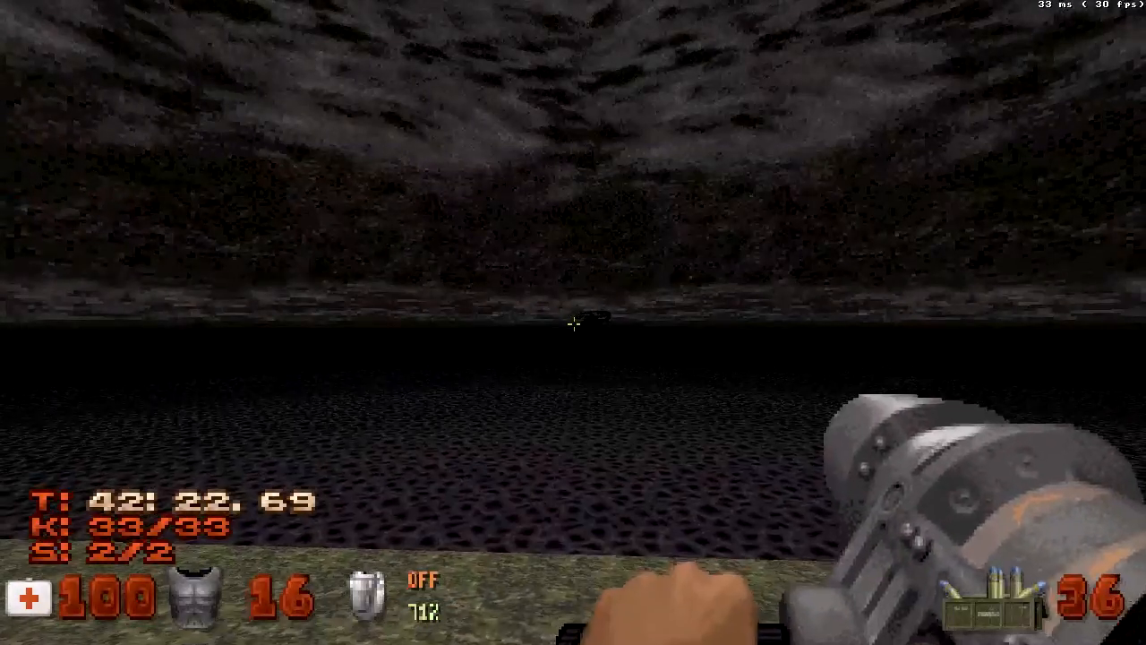
key("w")
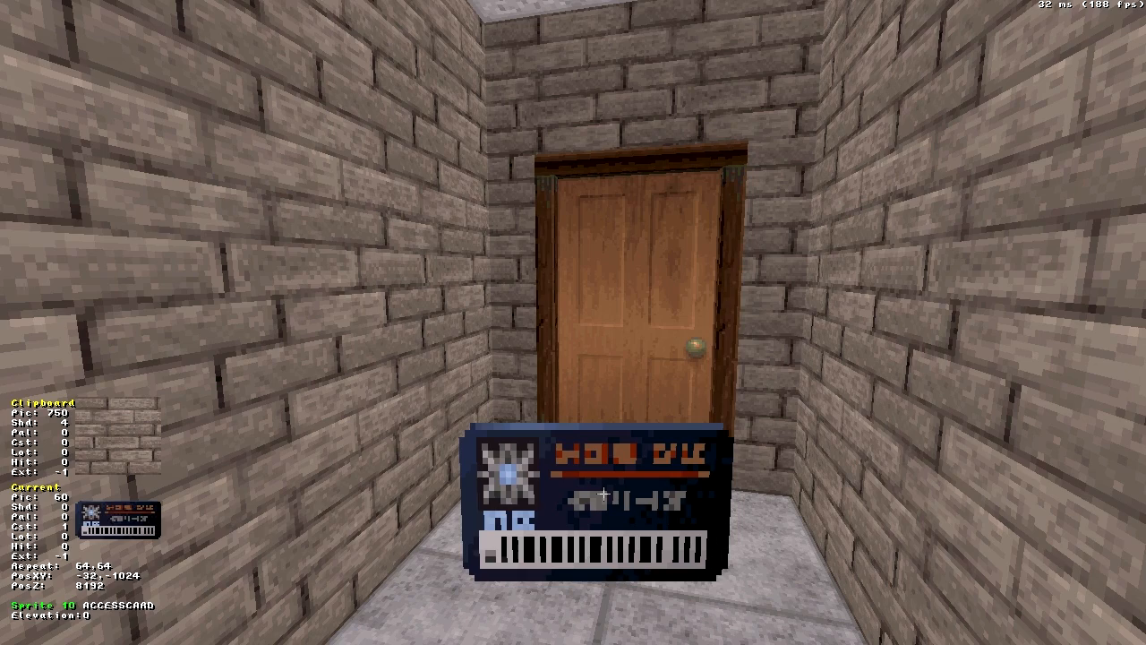
Step: Set the palette of the ACCESSCARD sprite in front of the wooden door to 23
key("alt+p")
type("23")
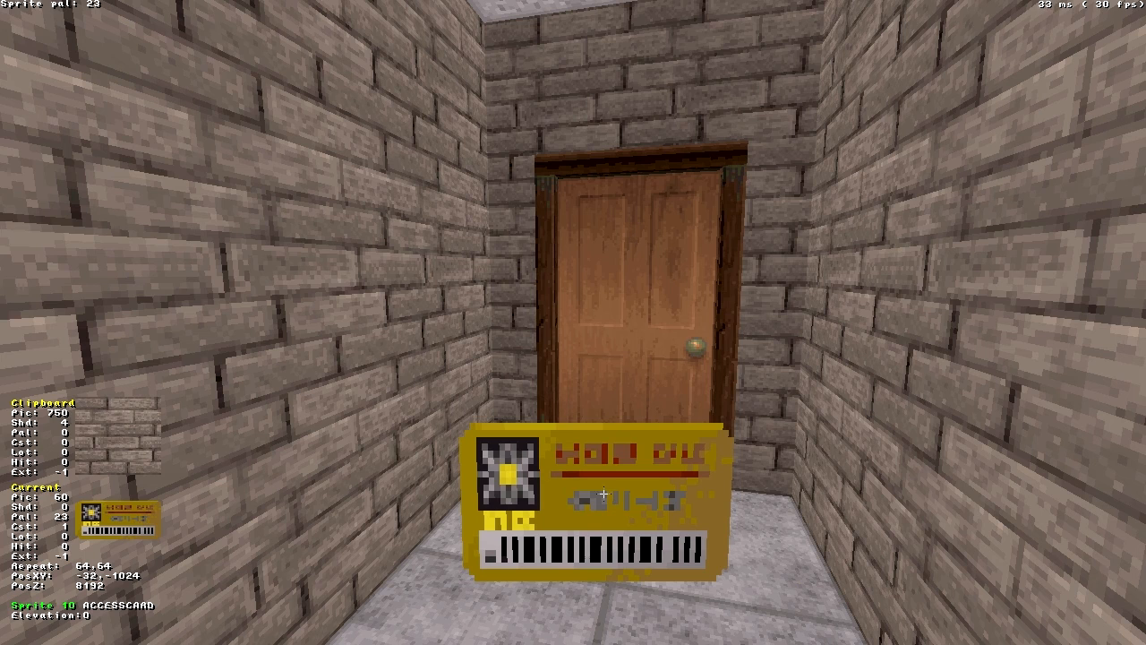
key("Return")
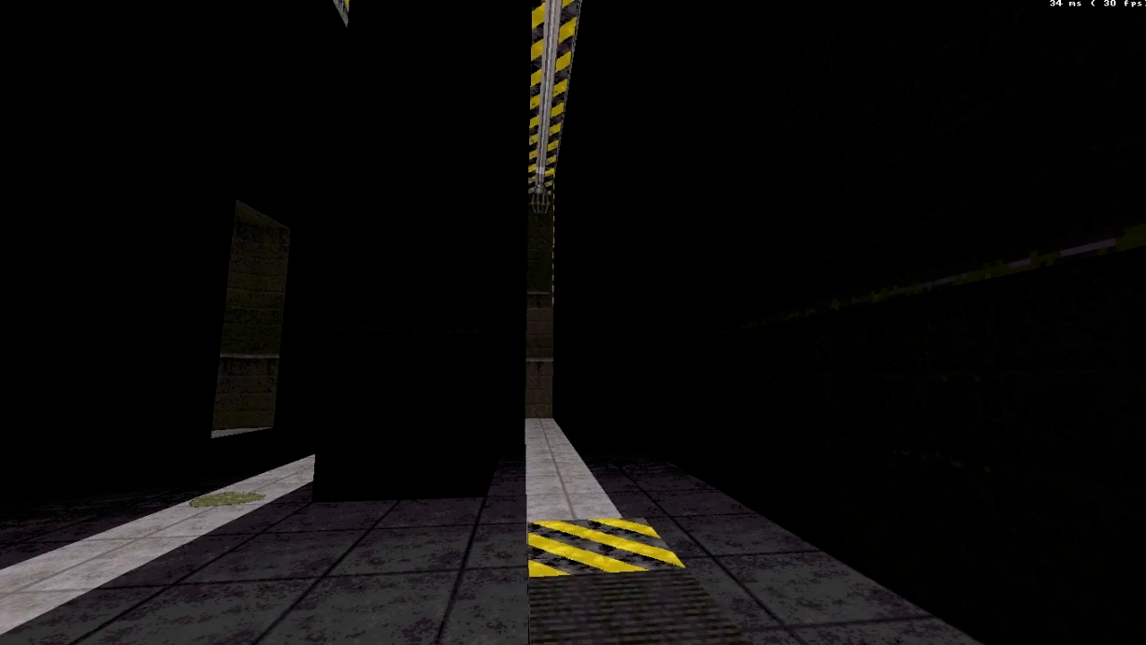
Step: Walk up to the hazard-striped strip in the dark hall and look along the lit walkway
key("Up")
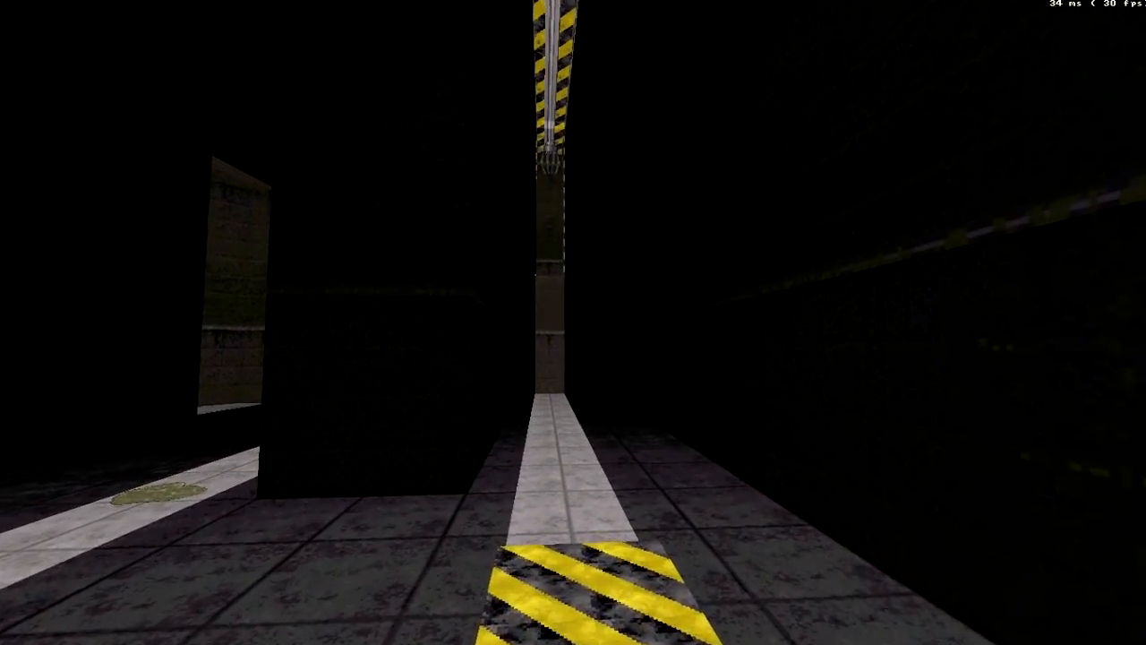
key("Up")
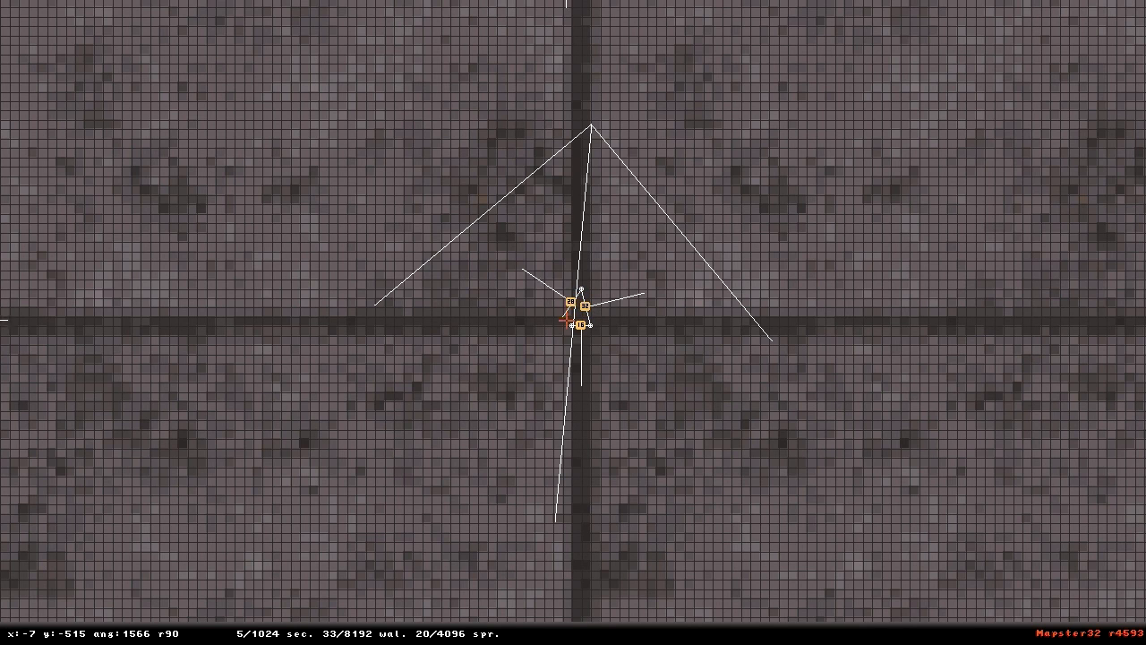
Step: Make the small triangular loop into a new sector and give it lo-tag 17, elevator platform up
key("space")
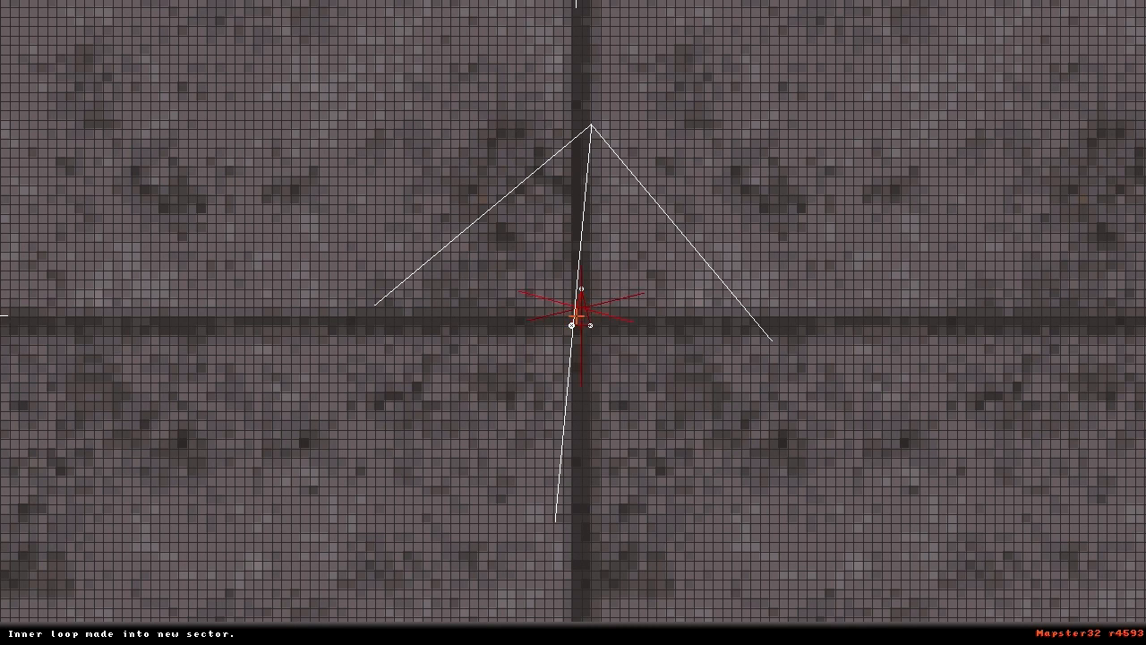
type("17")
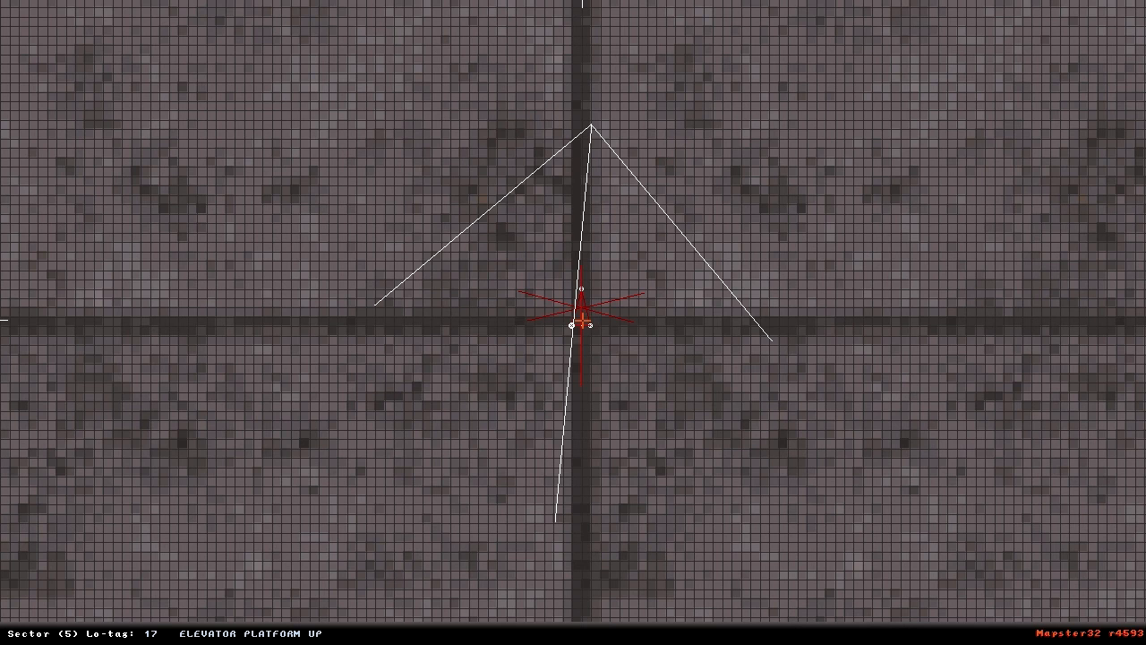
key("Return")
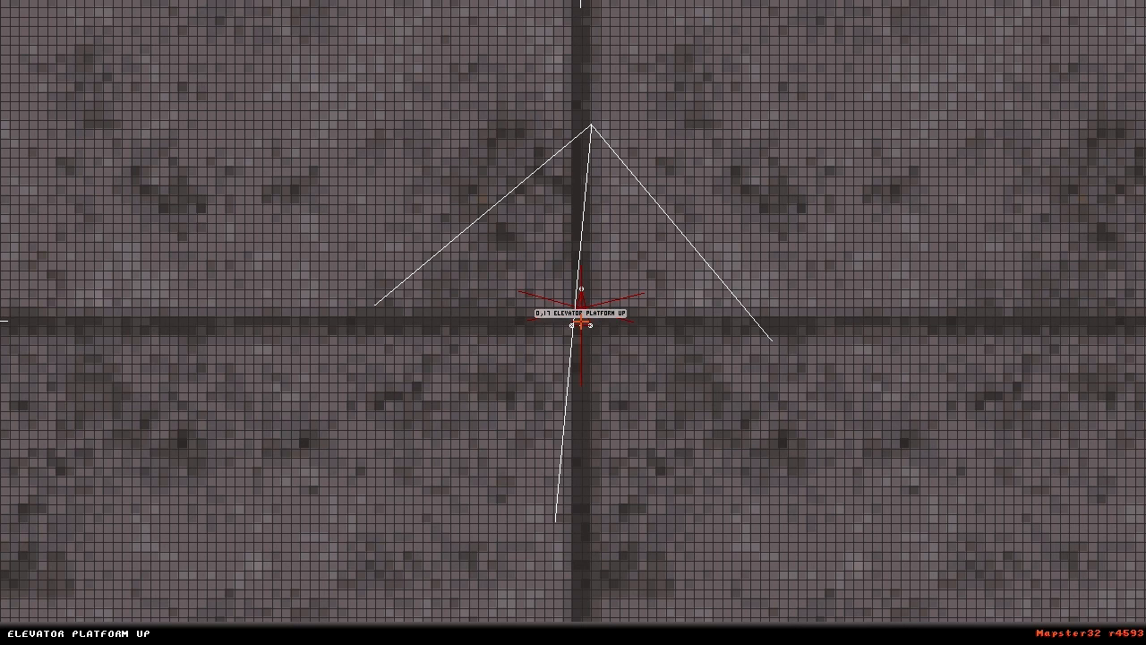
Step: Set the floor Z-coordinate of the small triangular sector to 81920
key("F7")
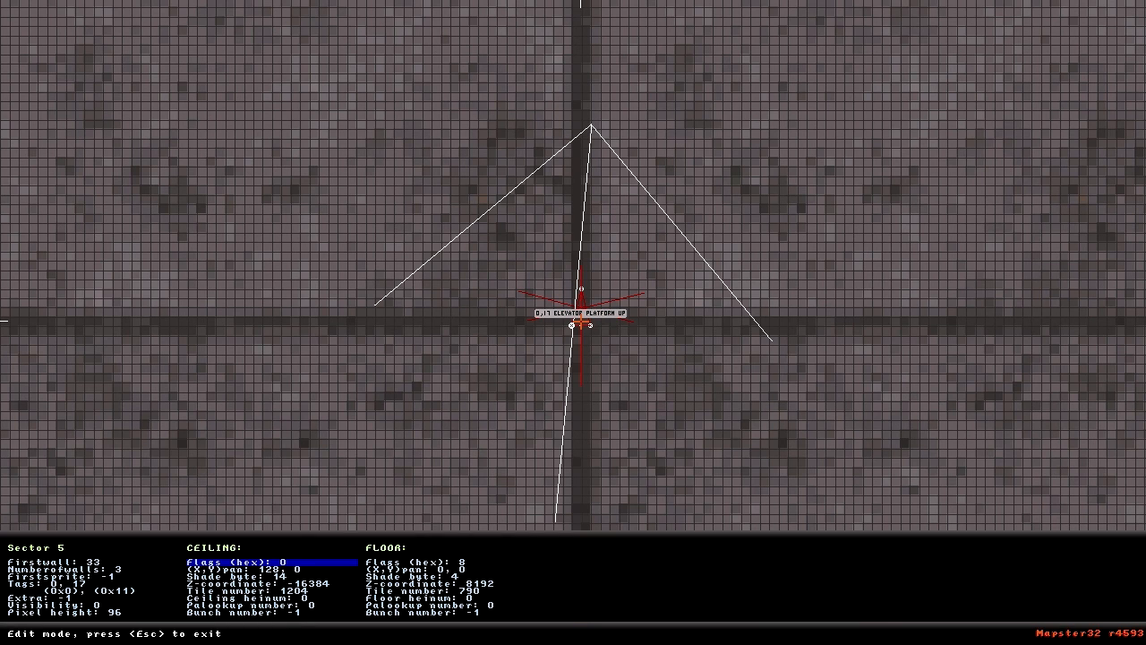
key("Right")
key("Down")
key("Down")
key("Down")
key("Return")
type("0")
key("Return")
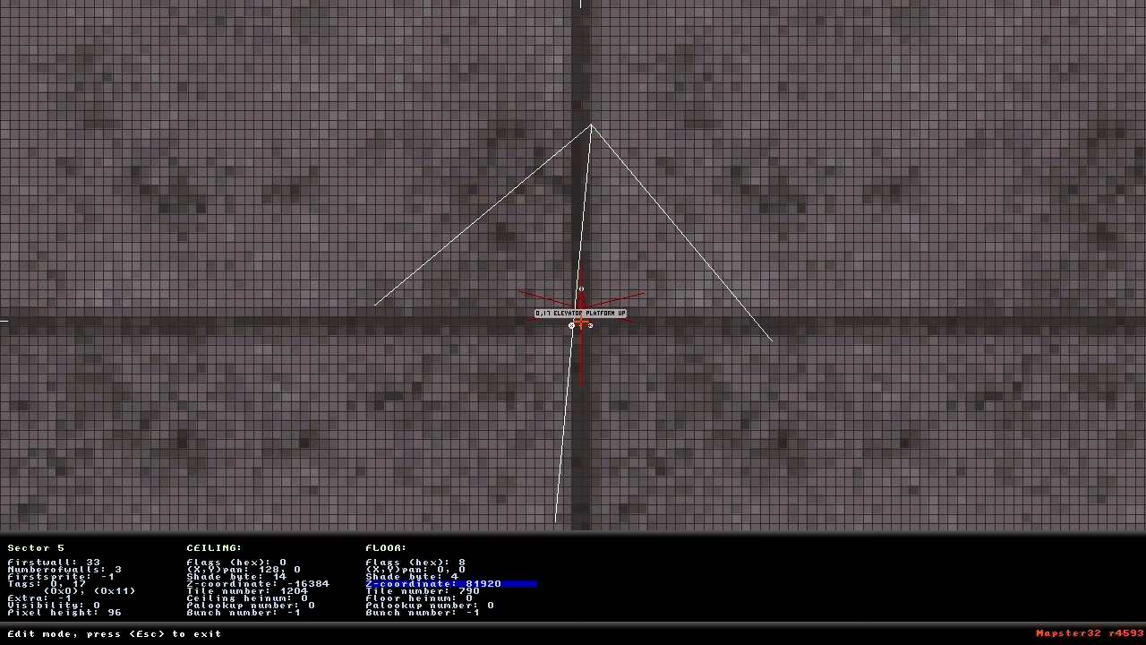
key("Escape")
Step: In the triangular sector, give the MASTERSWITCH sprite lo-tag 100 and set the ACCESSCARD sprite's Y repeat to 28
scroll(580, 322, "up", 4)
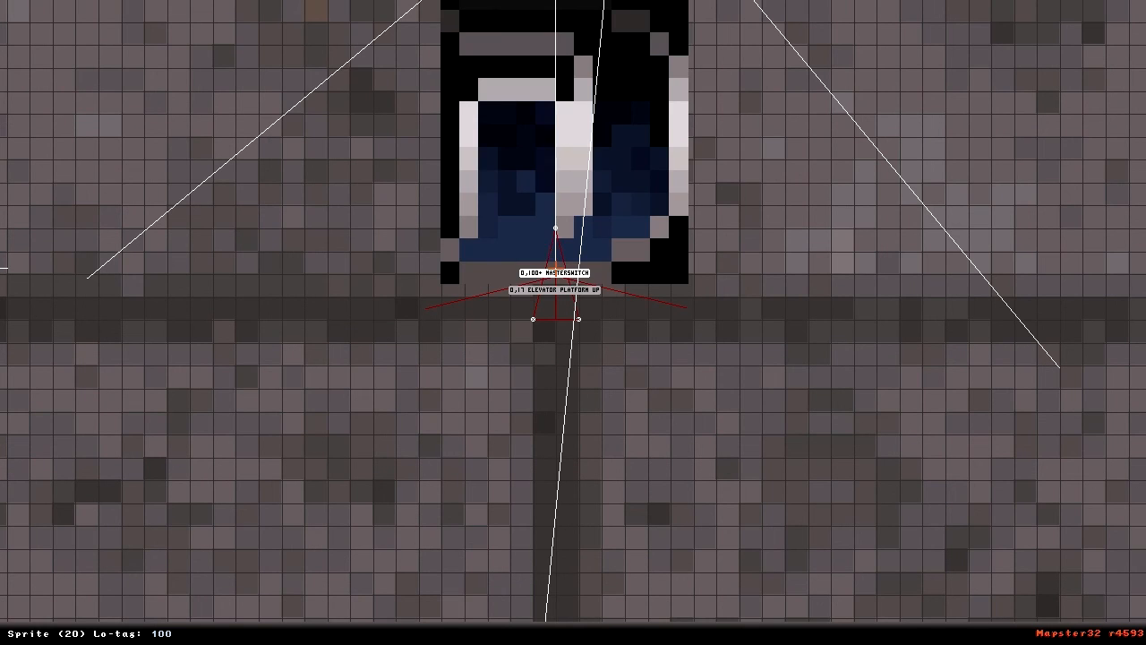
key("Return")
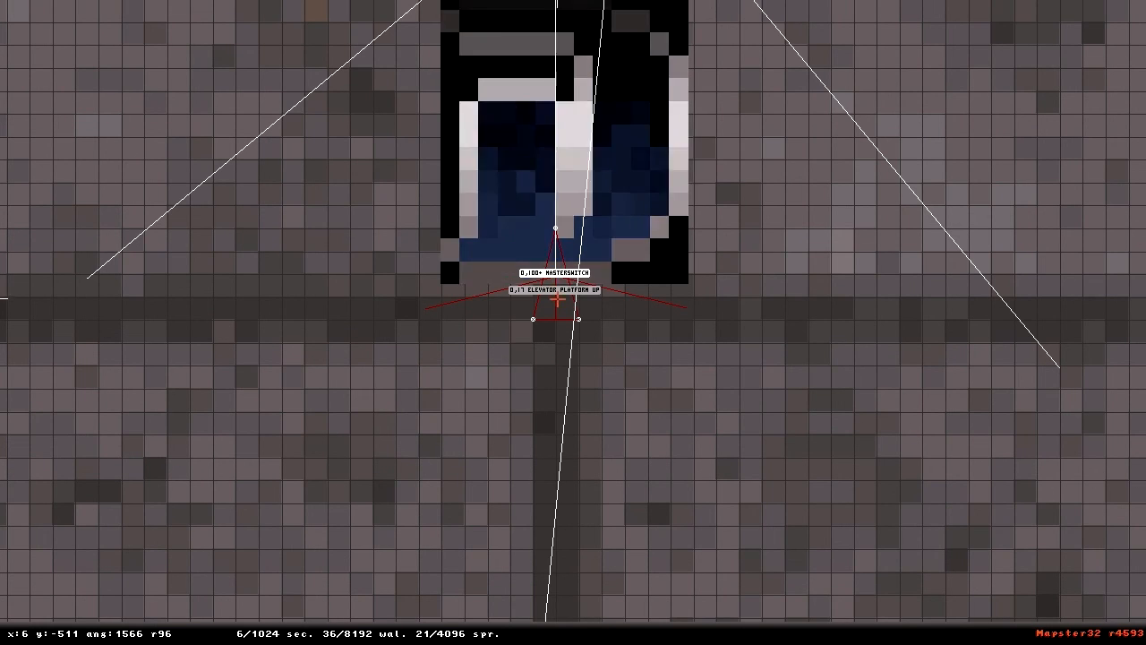
key("BackSpace")
key("BackSpace")
type("2")
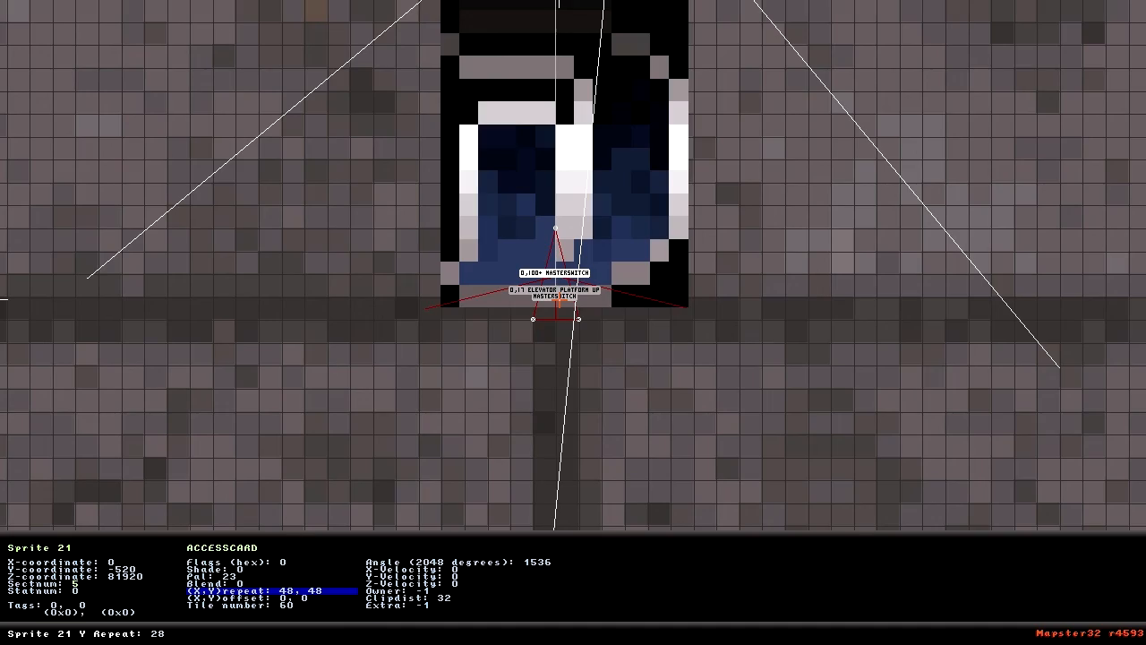
key("Return")
key("Escape")
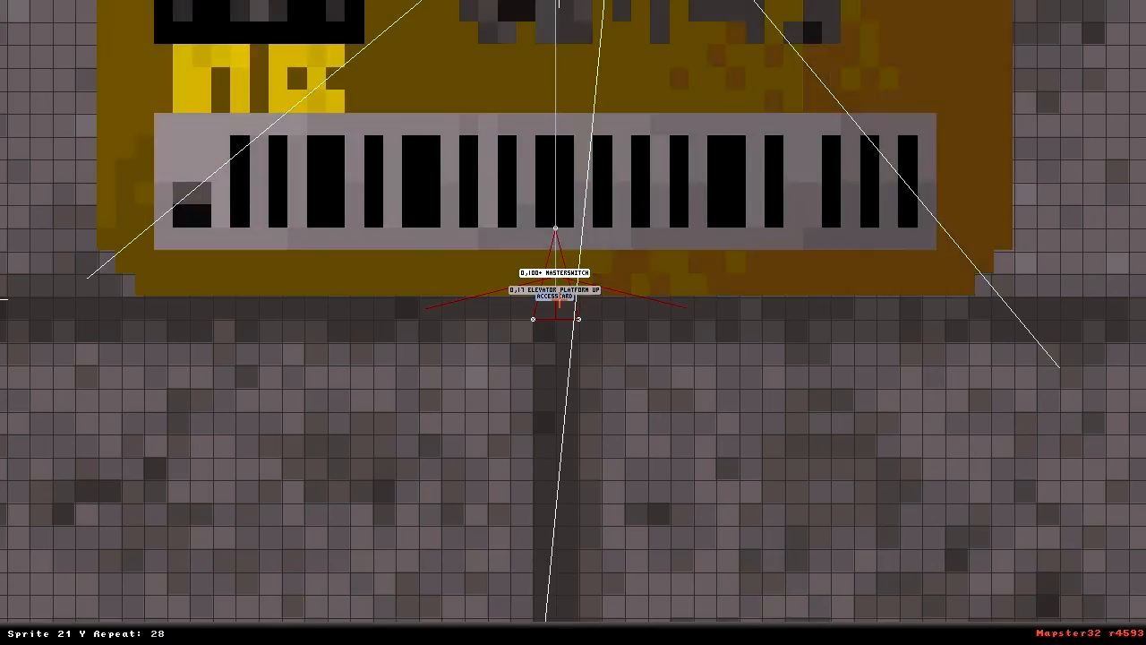
Step: Duplicate the selected floor tile sprites and stamp the copies over the adjoining stretch of the passage
scroll(564, 305, "down", 4)
scroll(560, 298, "down", 2)
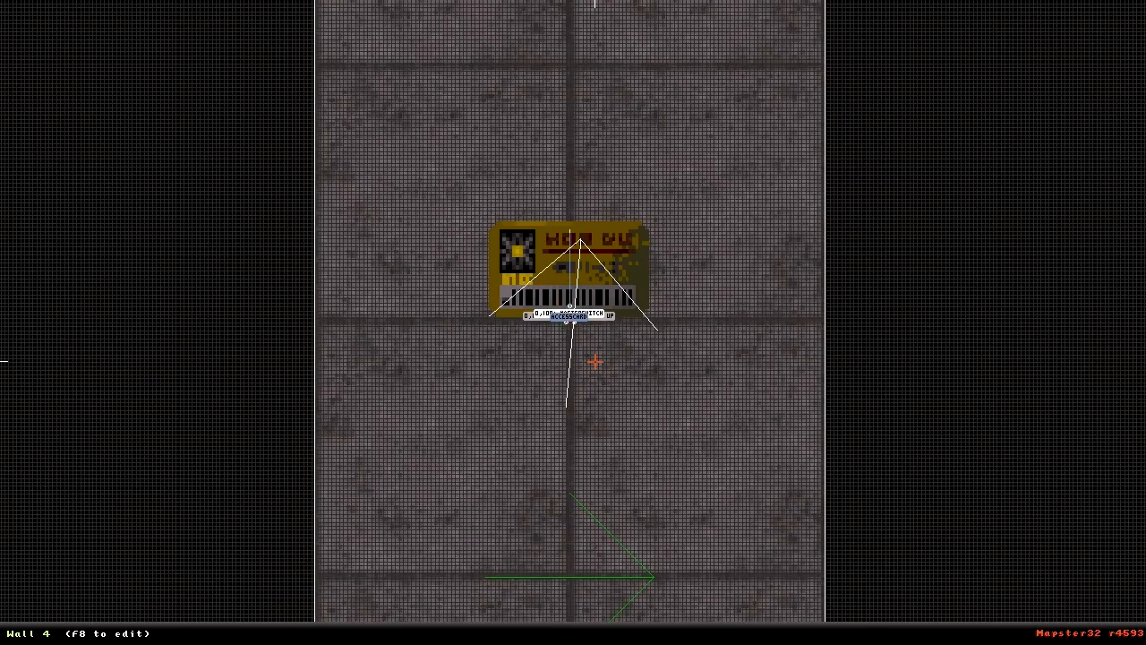
scroll(593, 360, "down", 2)
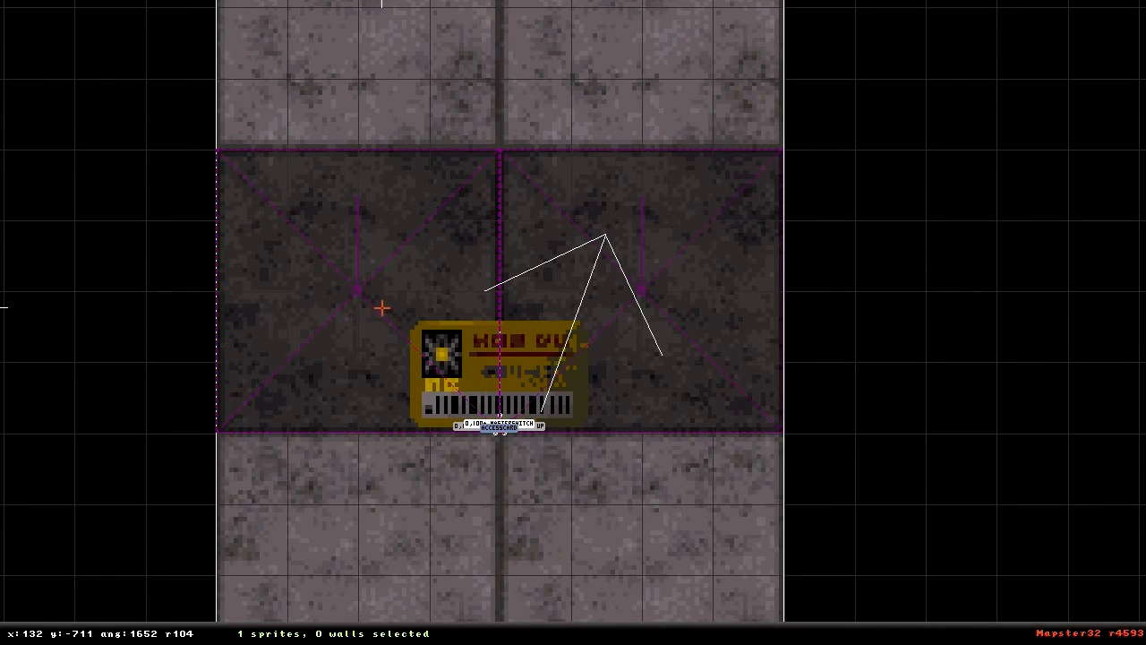
key("Insert")
left_click_drag(382, 310, 643, 582)
key("Insert")
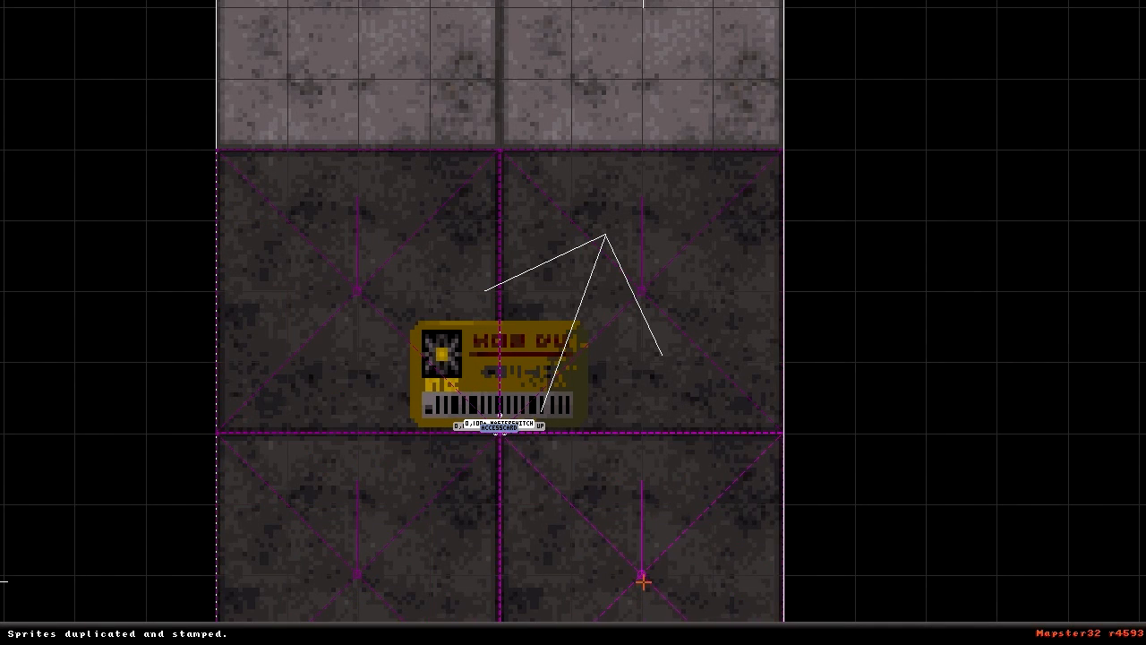
Step: Test the map in play by picking up the access card and walking down the brick corridor
key("KP_Enter")
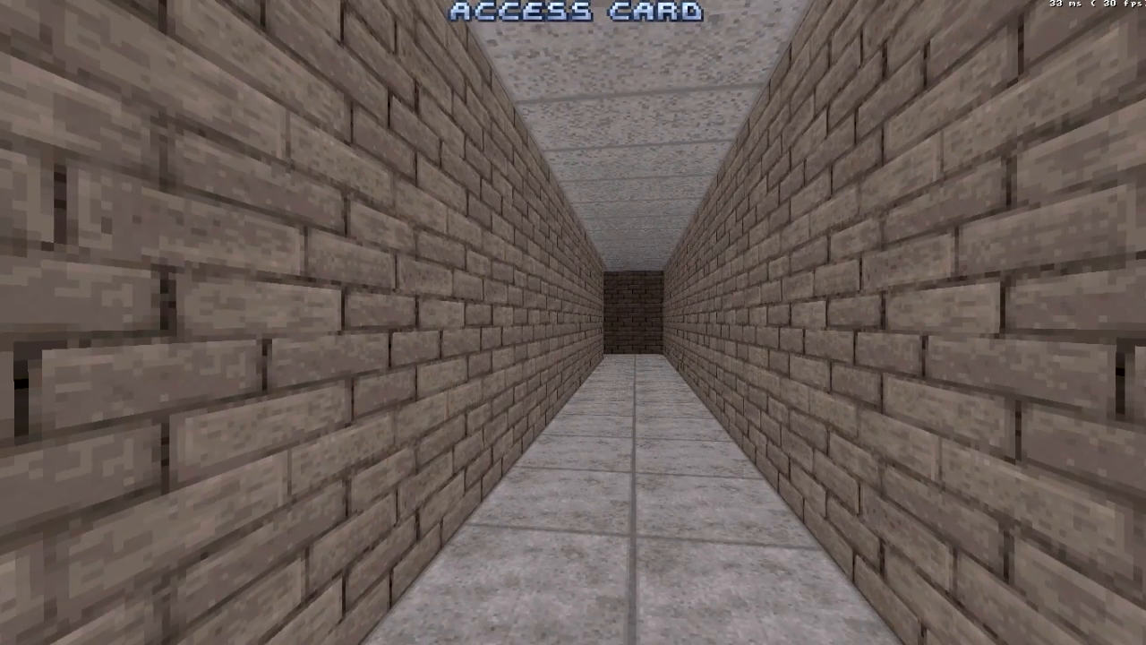
key("Up")
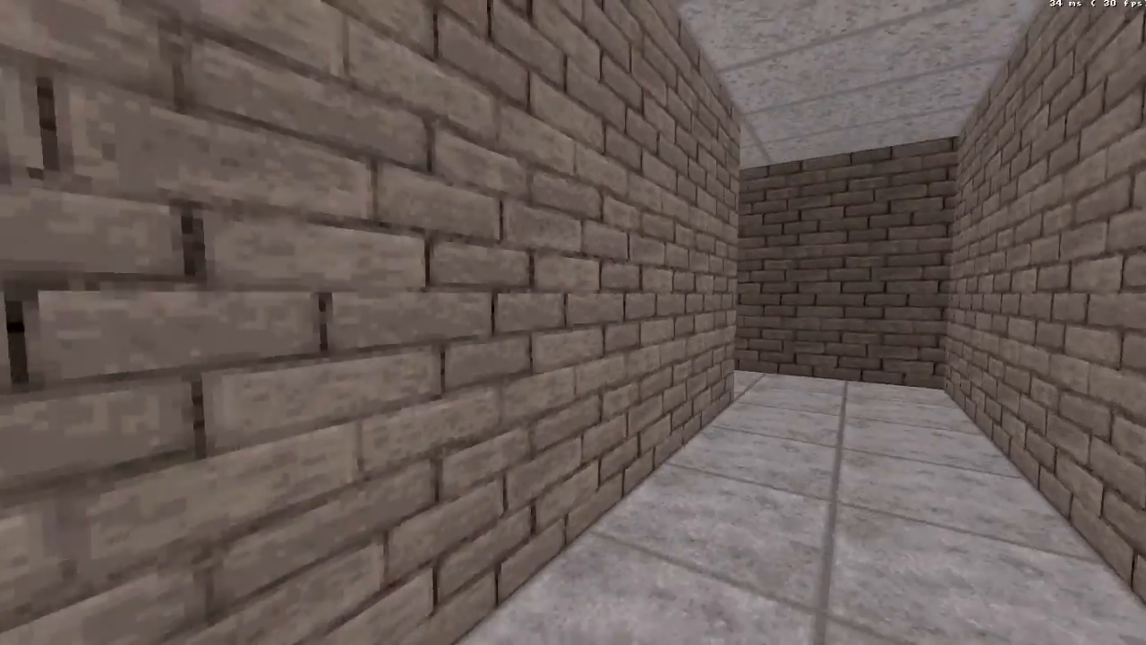
key("Right")
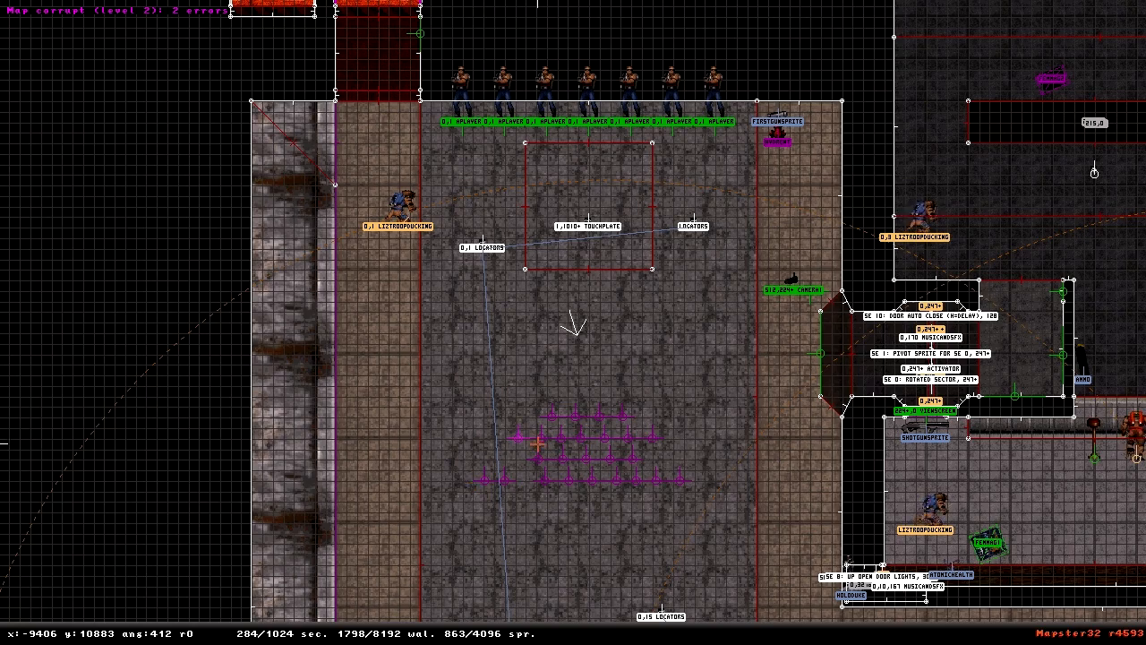
Step: Examine the MASTERSWITCH and ceiling door sectors at the edge of the city street map and walk the street in play
key("Up")
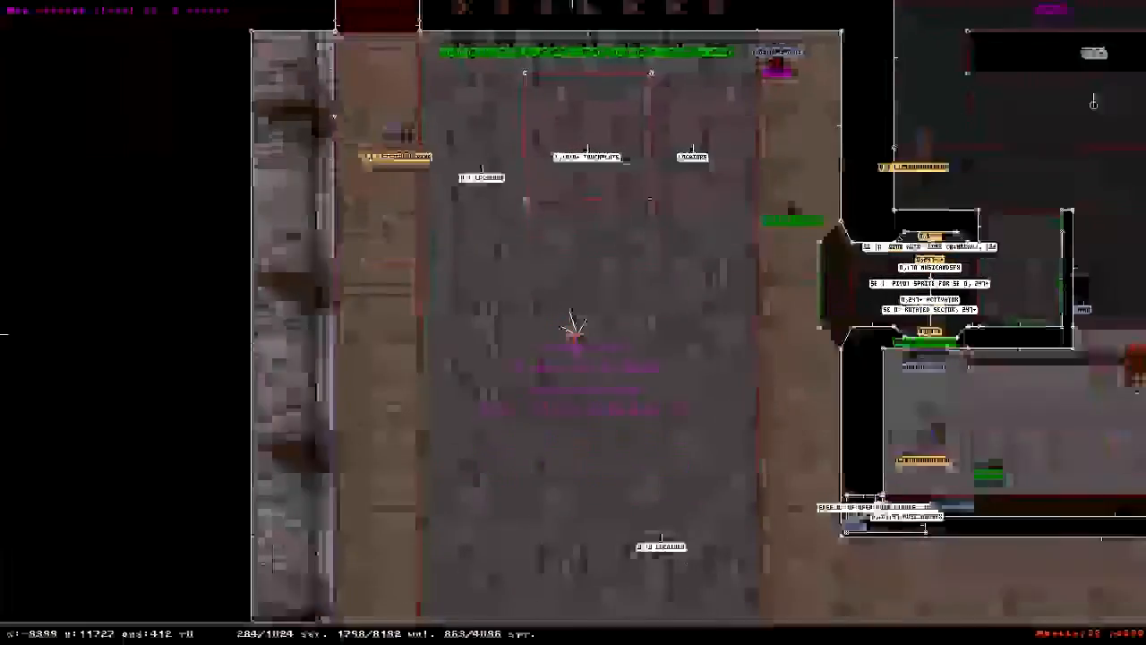
mouse_move(573, 322)
right_mouse_down()
mouse_move(573, 348)
mouse_move(571, 322)
right_mouse_up()
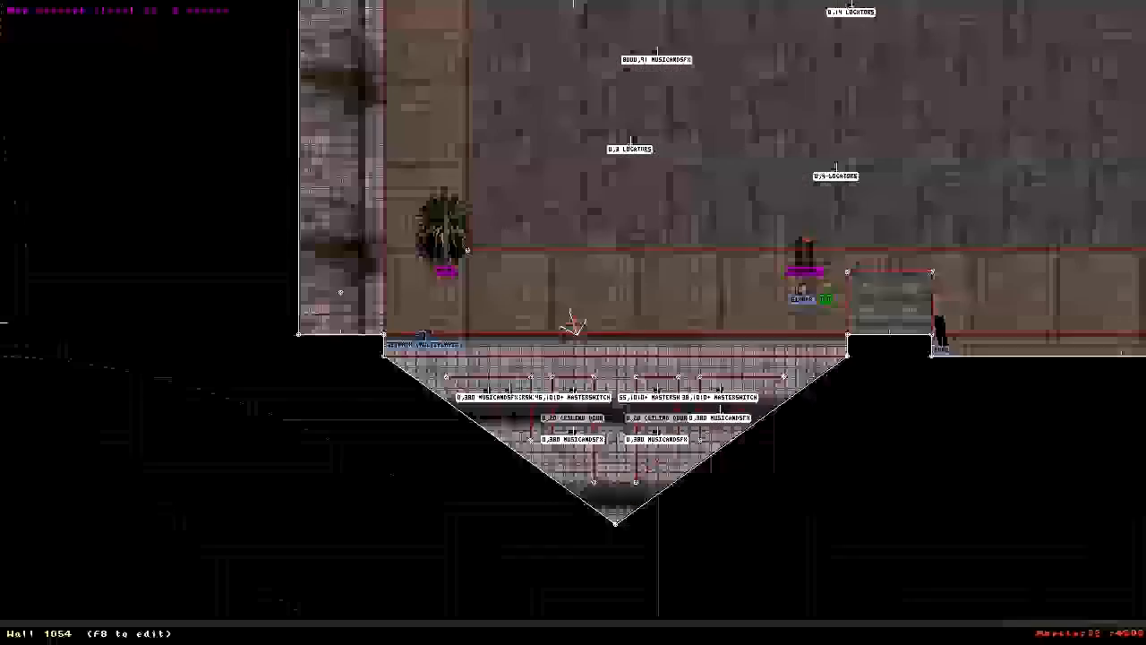
scroll(573, 322, "up", 5)
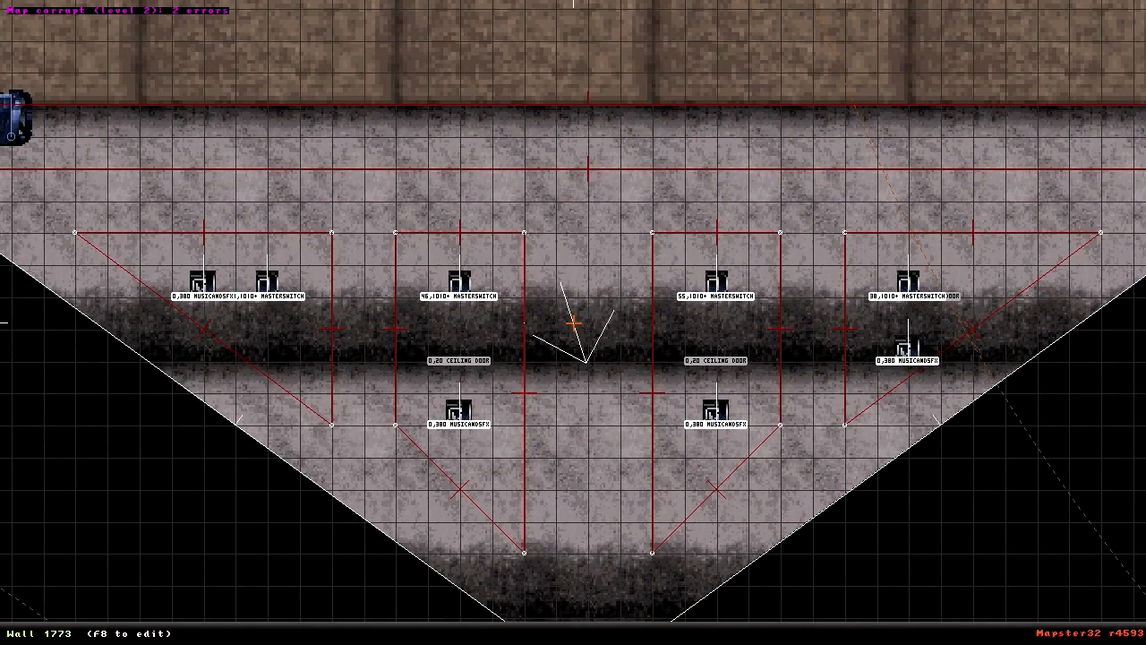
key("KP_Enter")
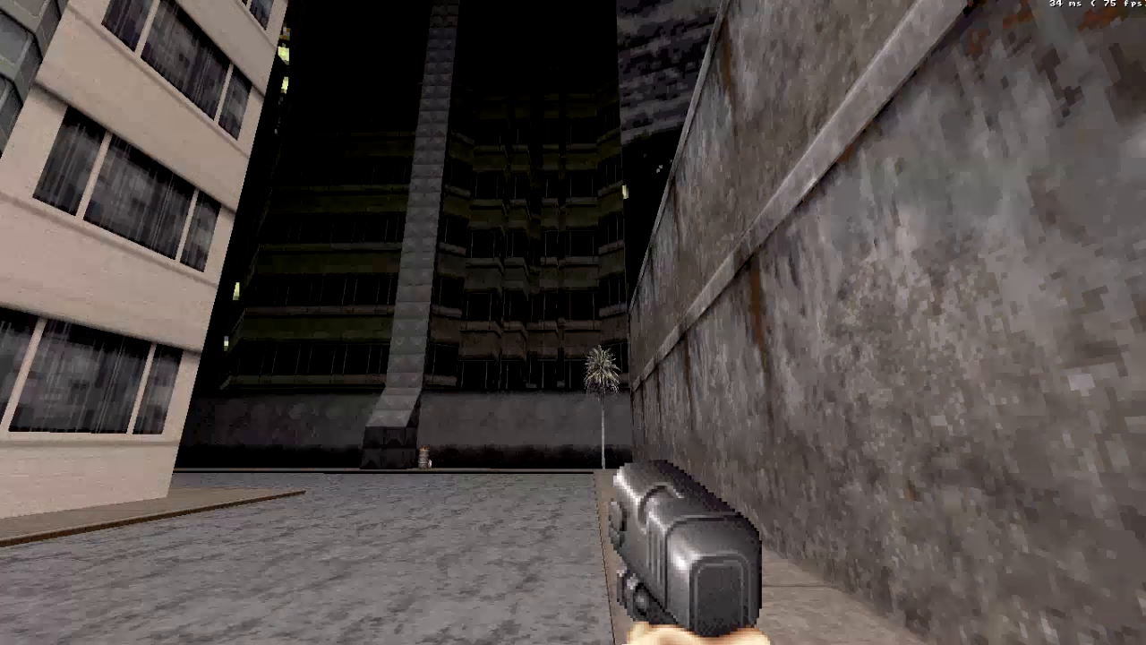
key("Up")
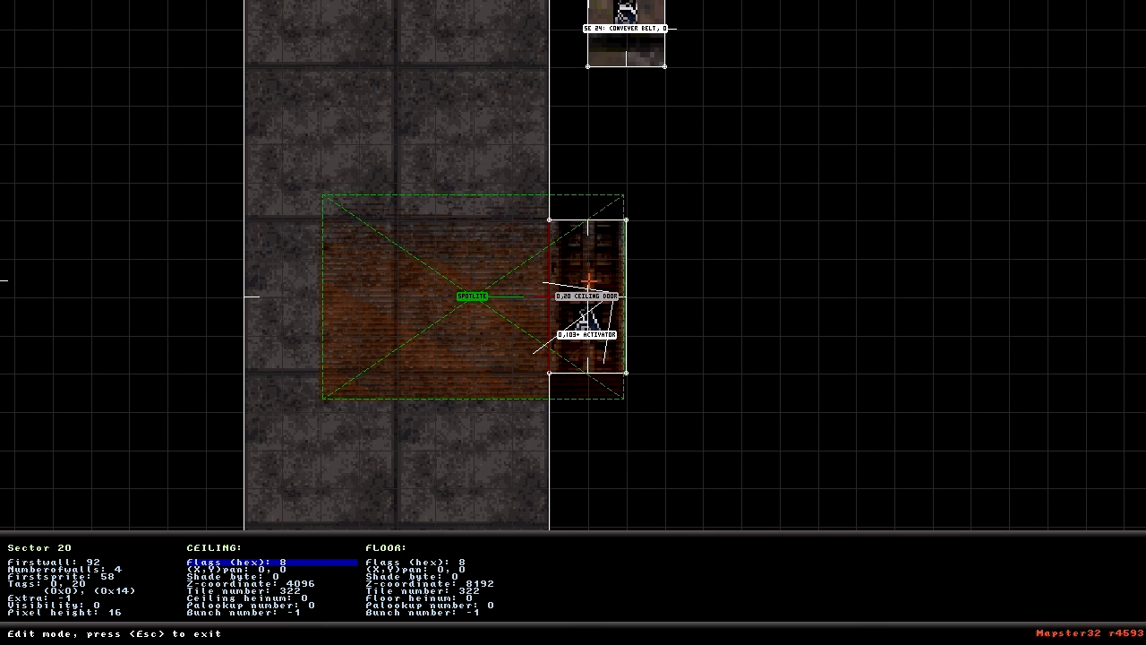
Step: Close the data editor of the ceiling door sector beside the SPOTLITE sprite
key("Escape")
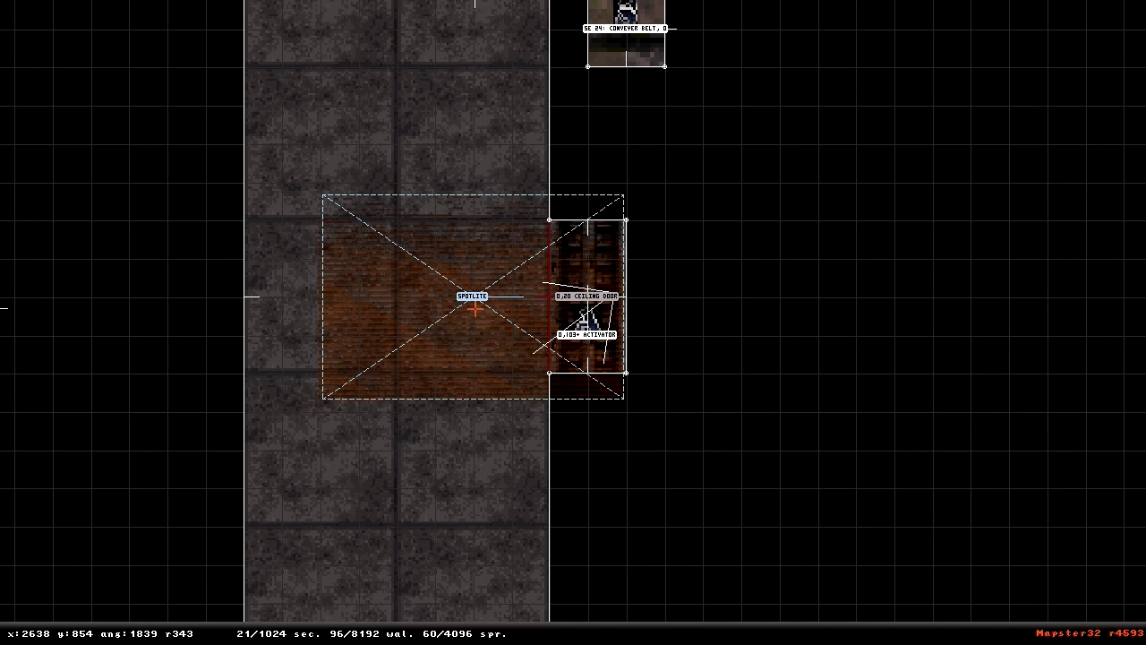
Step: Set the sector number (Sectnum) of the SPOTLITE sprite beside the ceiling door to 20
key("F8")
key("Down")
key("Down")
key("Down")
key("Down")
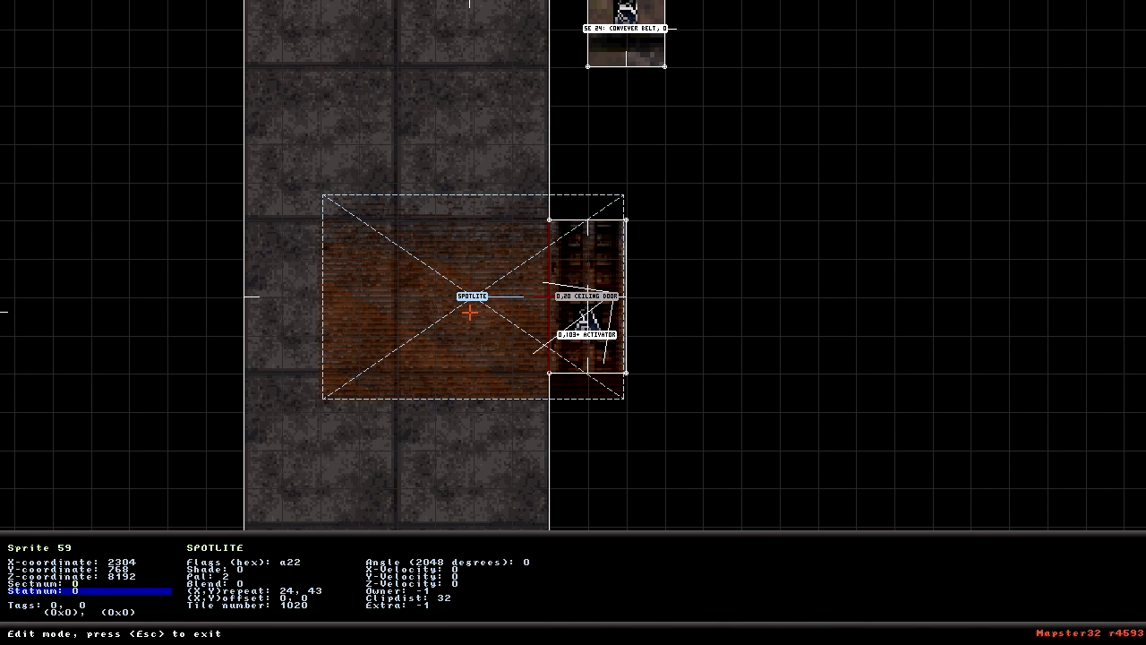
key("Up")
key("Return")
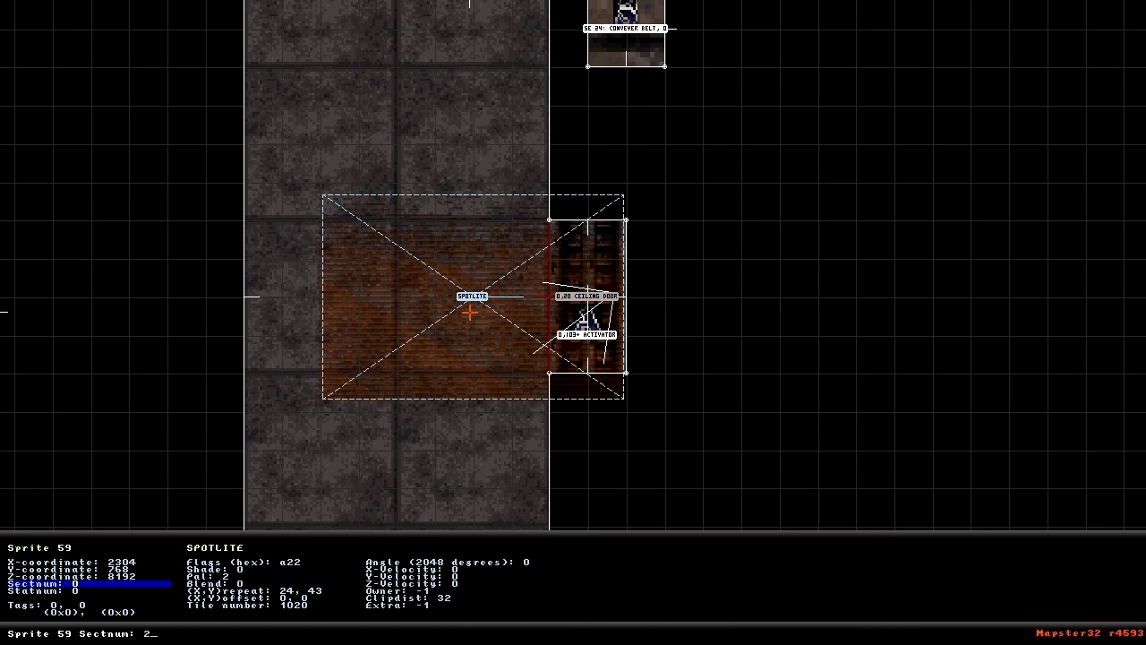
type("20")
key("Return")
key("Down")
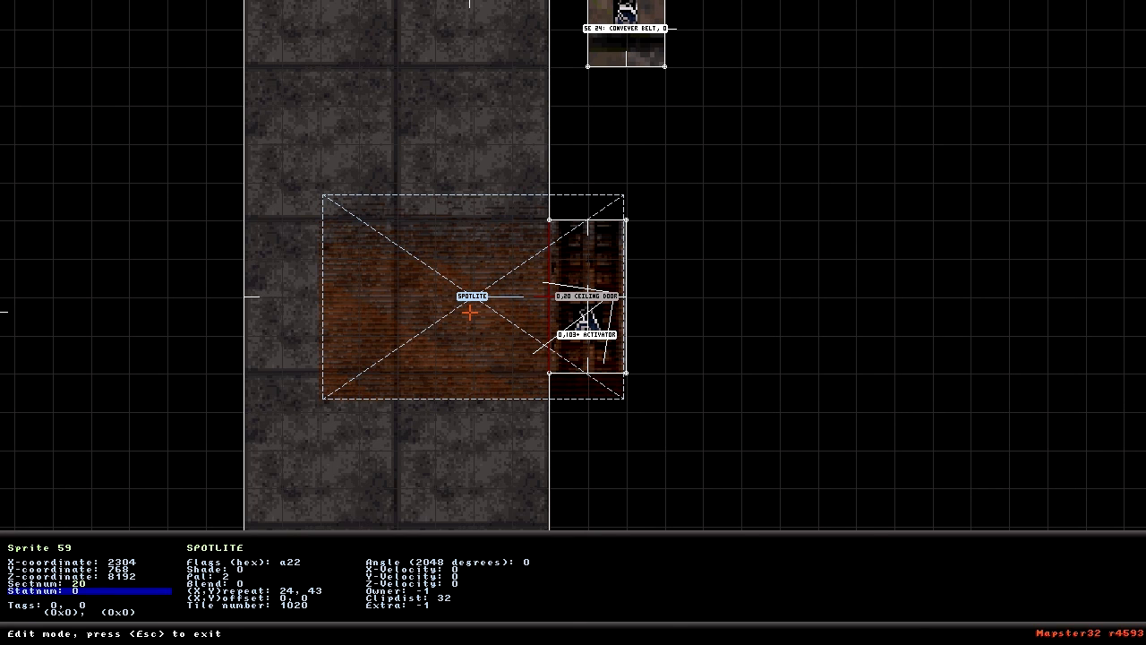
key("Up")
key("Escape")
Step: Adjust the ceiling height of door sector 20 in the 3D view to test its effect on the SPOTLITE sprite
key("KP_Enter")
key("Page_Down")
key("Page_Down")
key("Page_Down")
key("Page_Down")
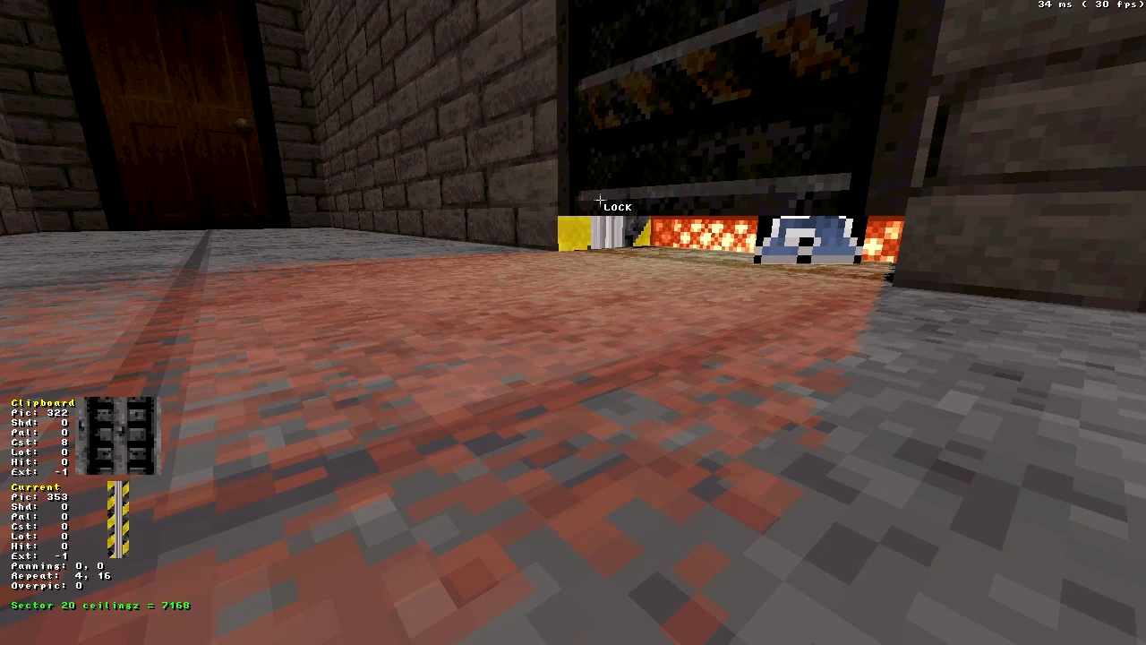
key("Page_Up")
key("Page_Down")
key("KP_Enter")
Step: Enable the script expert mode with the console command script_expertmode
key("grave")
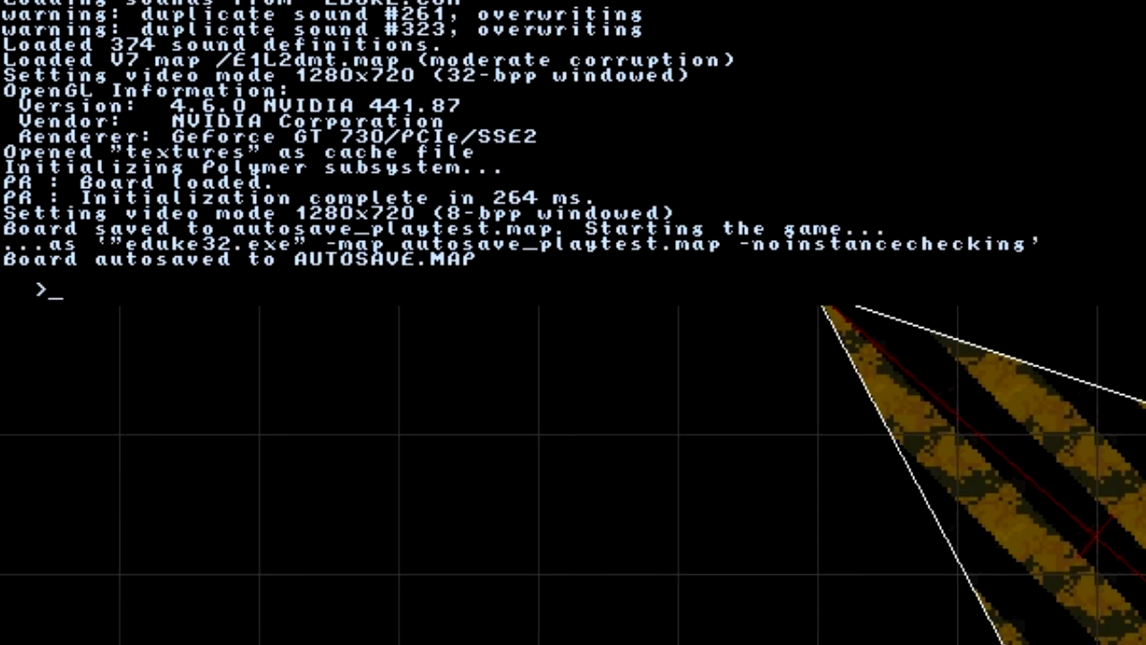
type("script_expertmode")
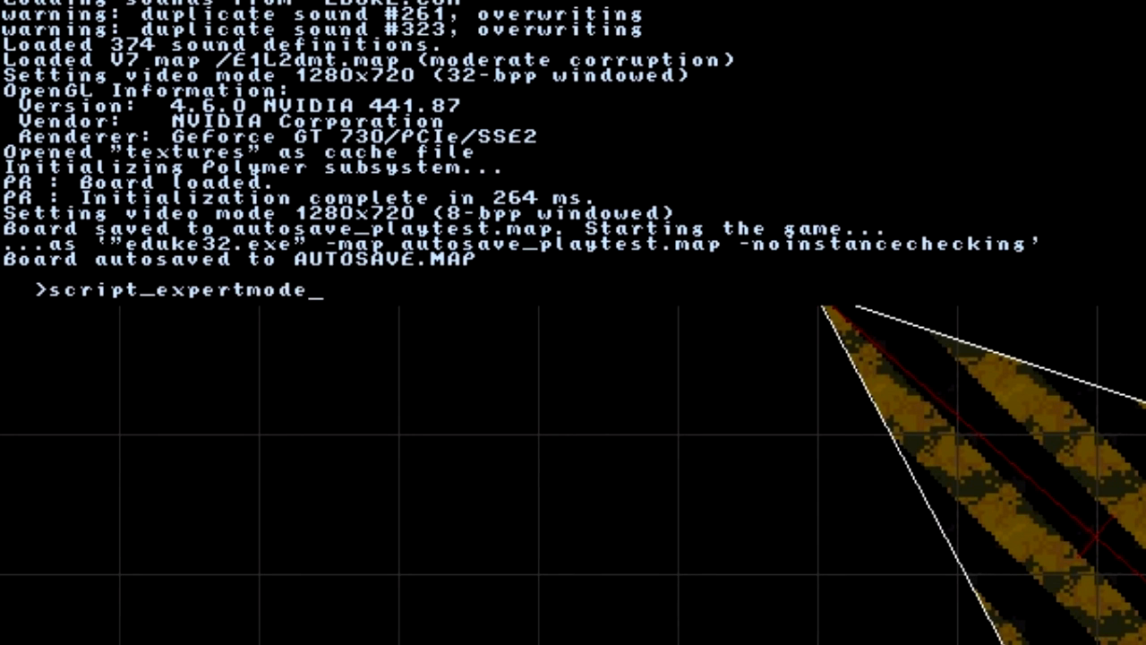
key("Return")
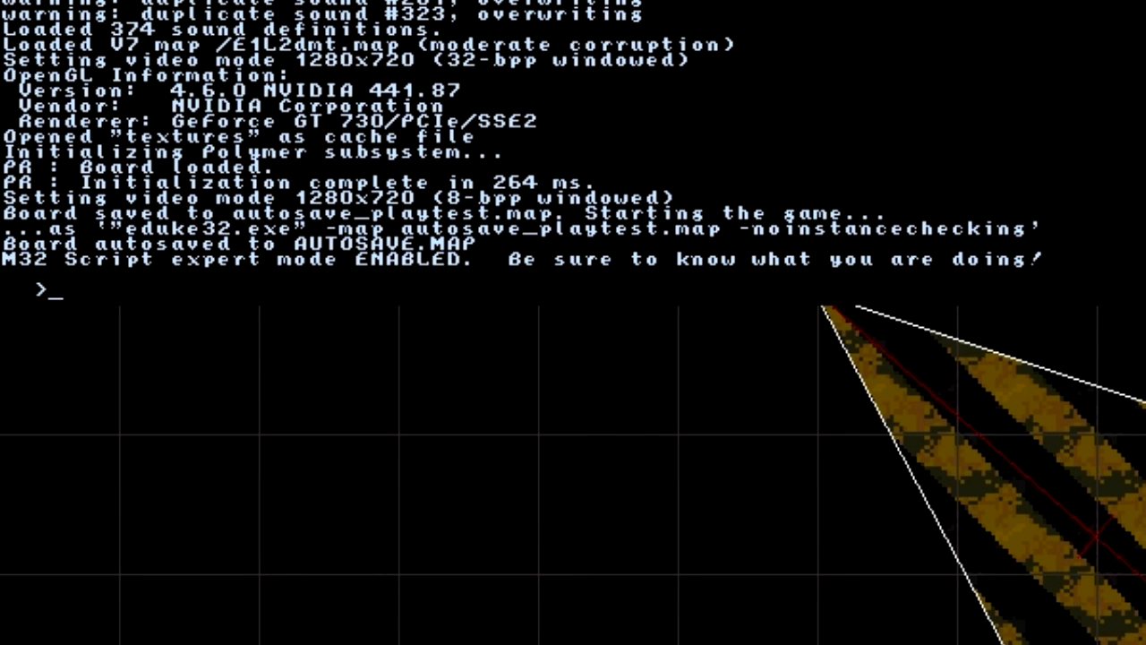
Step: Load the script file samples\a.m32 with the console's include command and close the console
type("include sample")
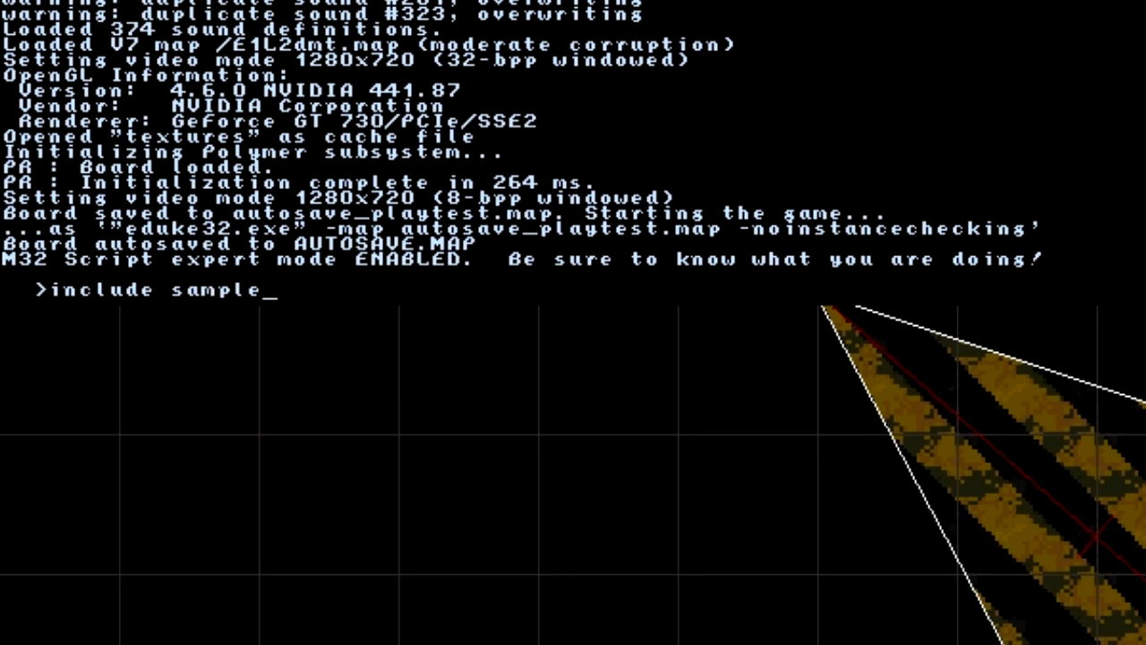
type("s\\a.m32")
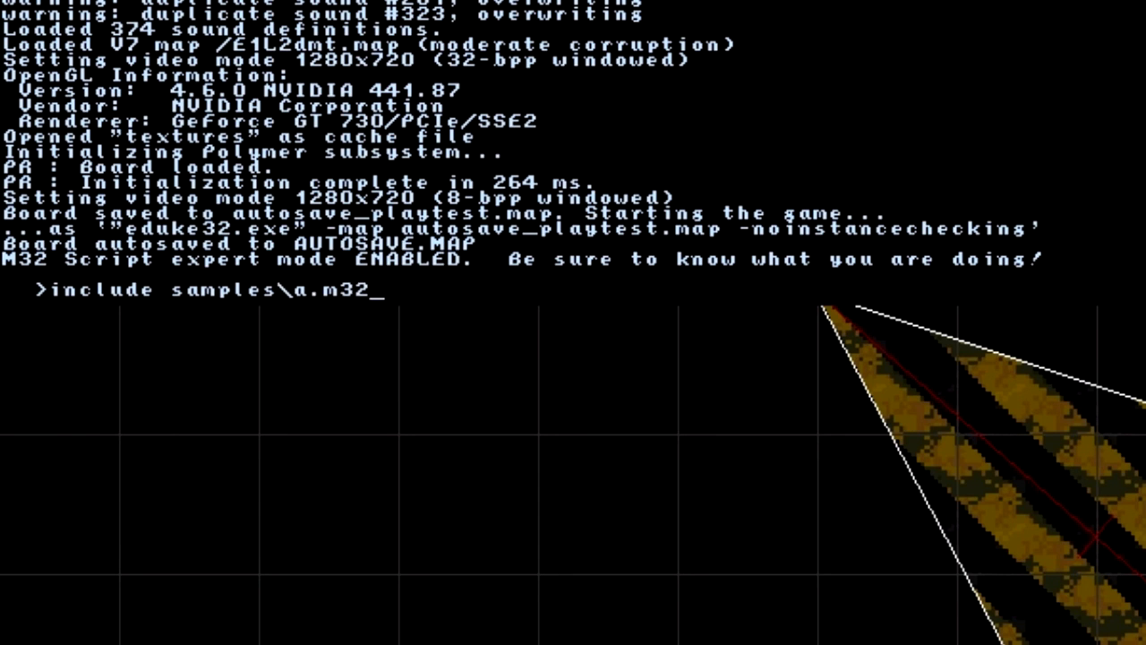
key("Return")
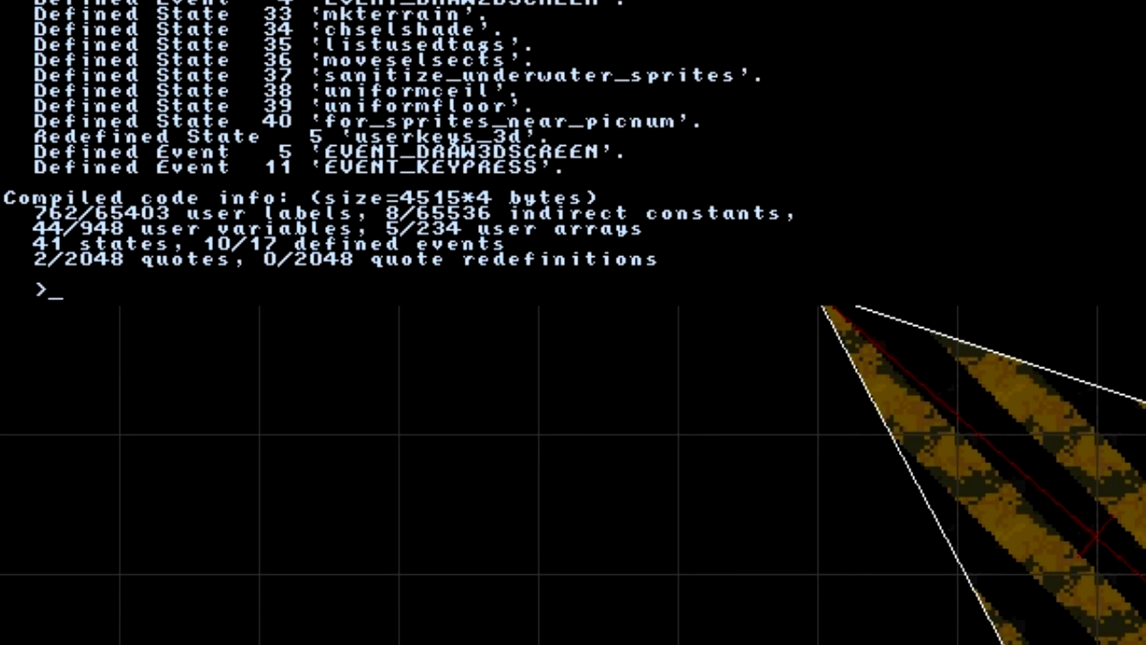
key("grave")
Step: Cycle the SPOTLITE floor sprite's translucency in the 3D view to its second, fainter level
key("KP_Enter")
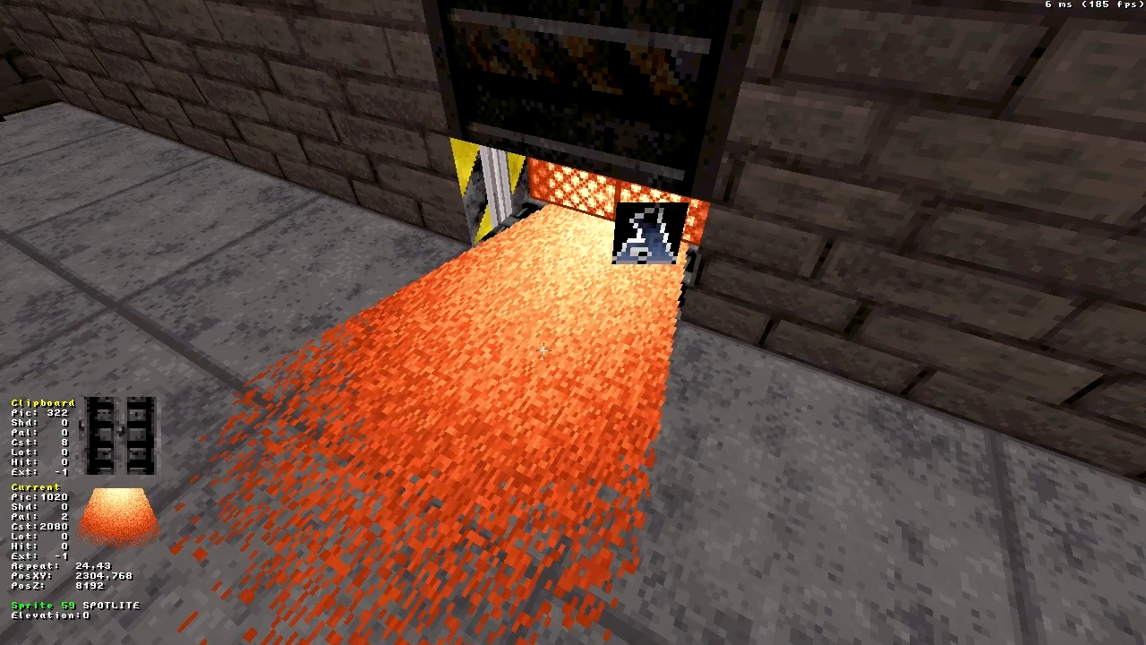
key("t")
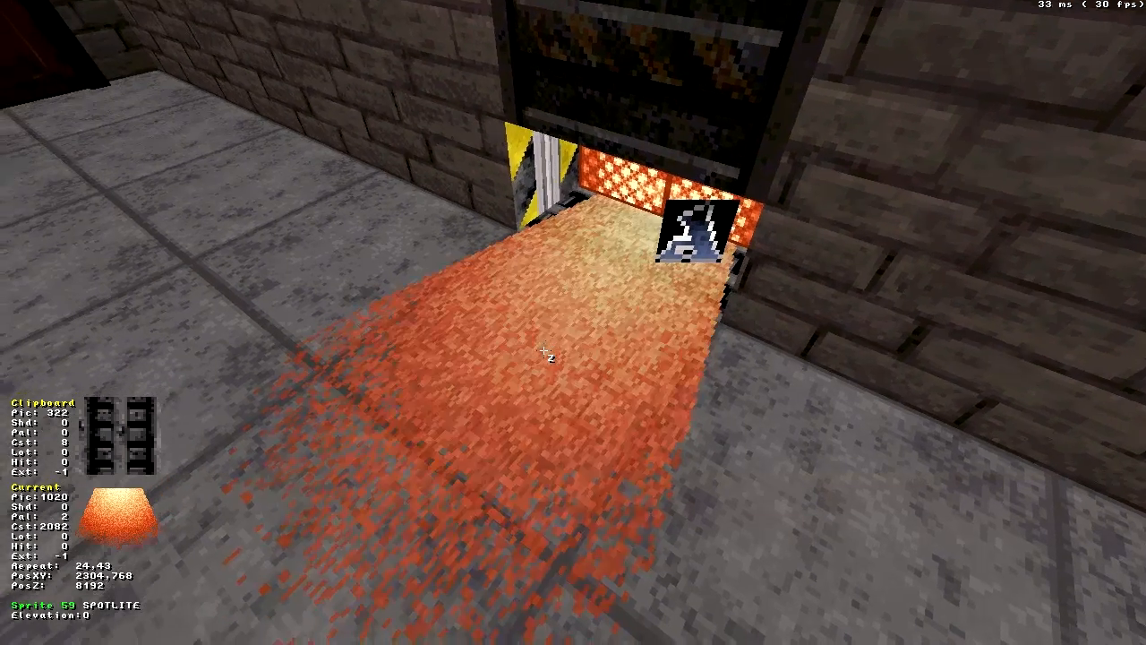
key("t")
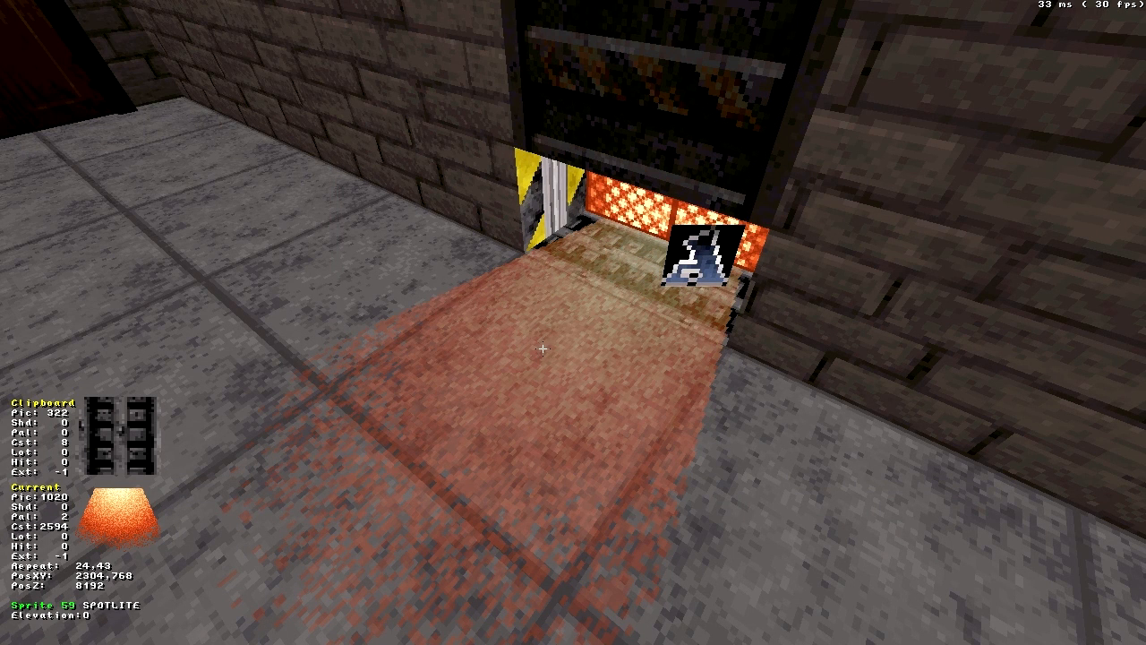
Step: Lower and raise the ceiling of door sector 20 repeatedly in the 3D view to compare the SPOTLITE sprite's lighting
left_click(562, 194)
key("Page_Down")
key("Page_Down")
key("Page_Down")
key("Page_Down")
key("Page_Down")
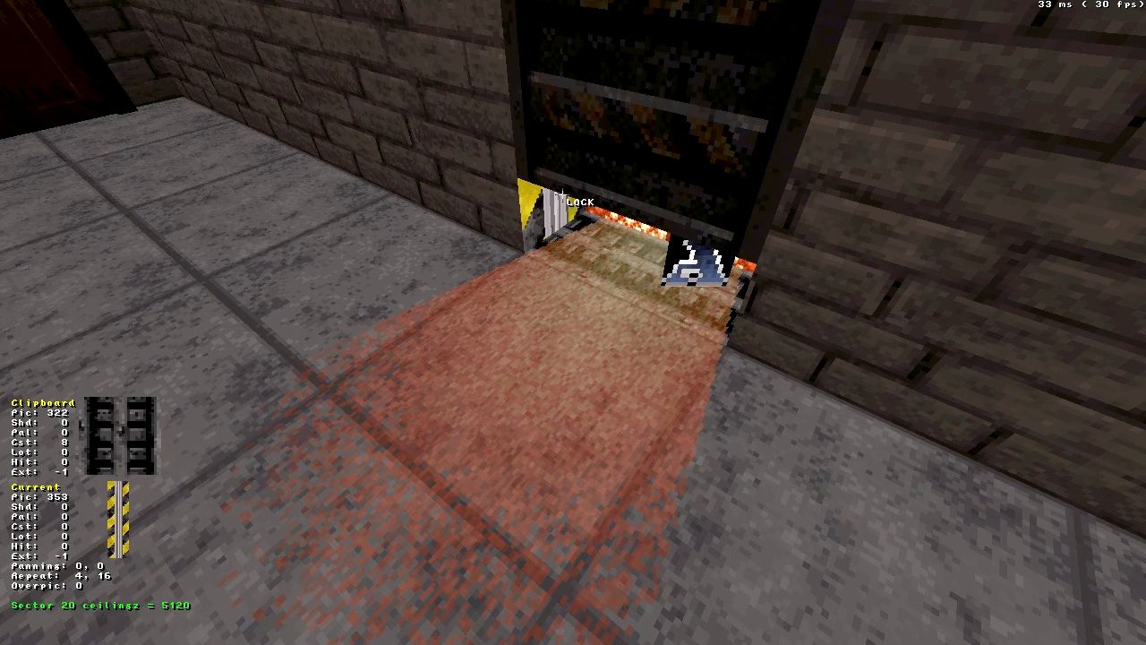
key("Page_Up")
key("Page_Up")
key("Page_Up")
key("Page_Up")
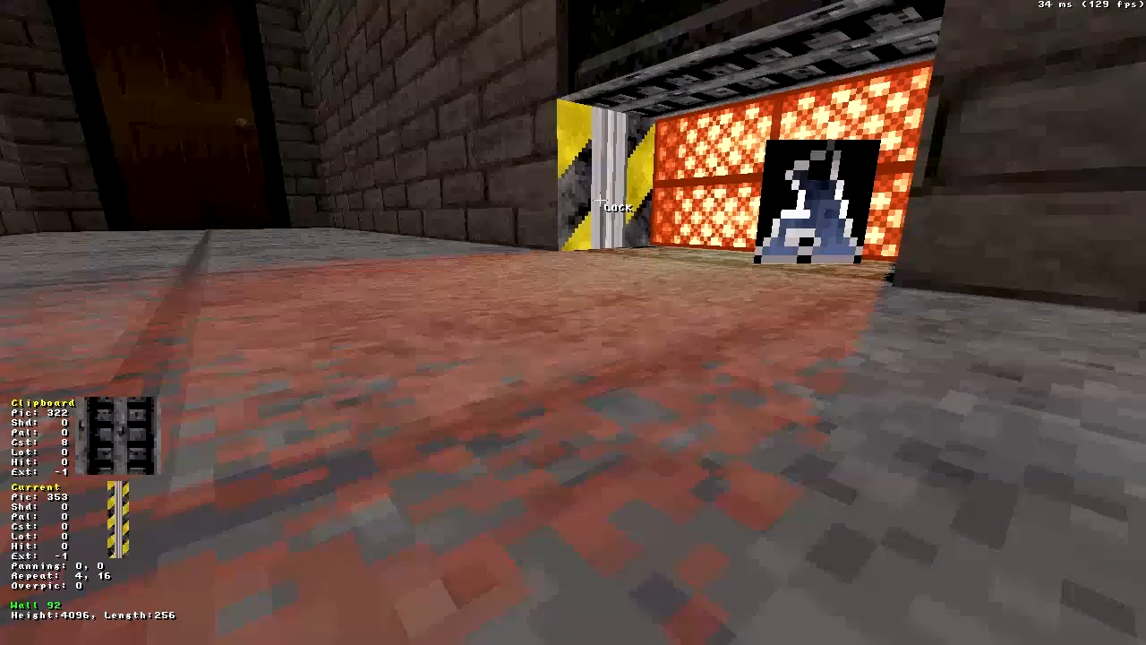
key("Page_Down")
key("Page_Down")
key("Page_Down")
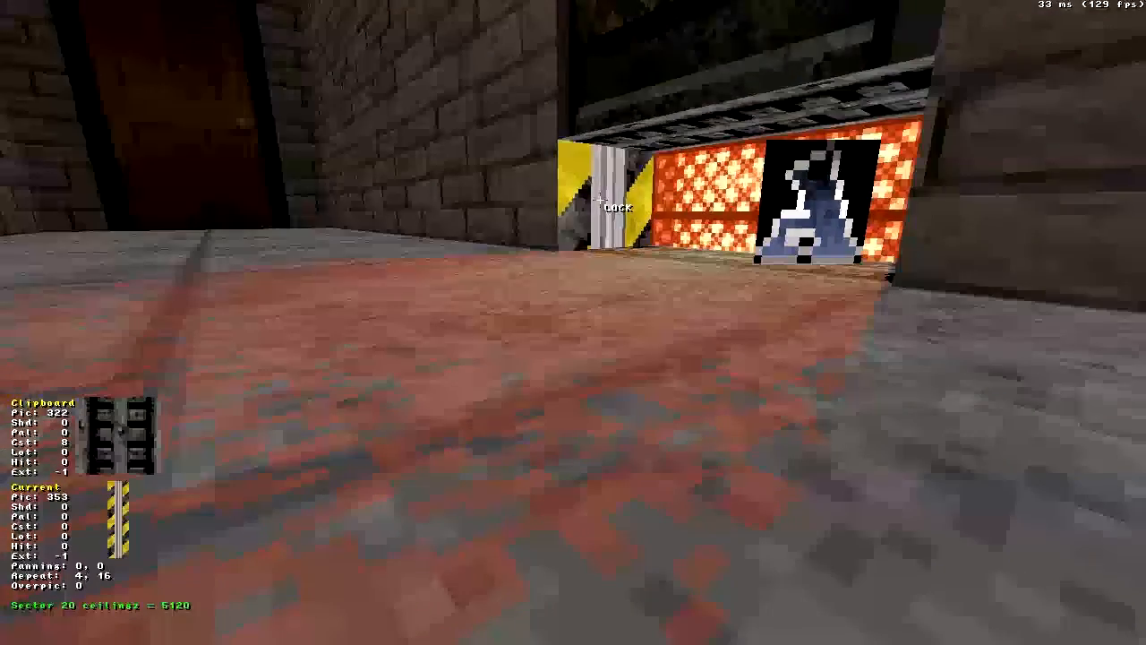
key("Page_Down")
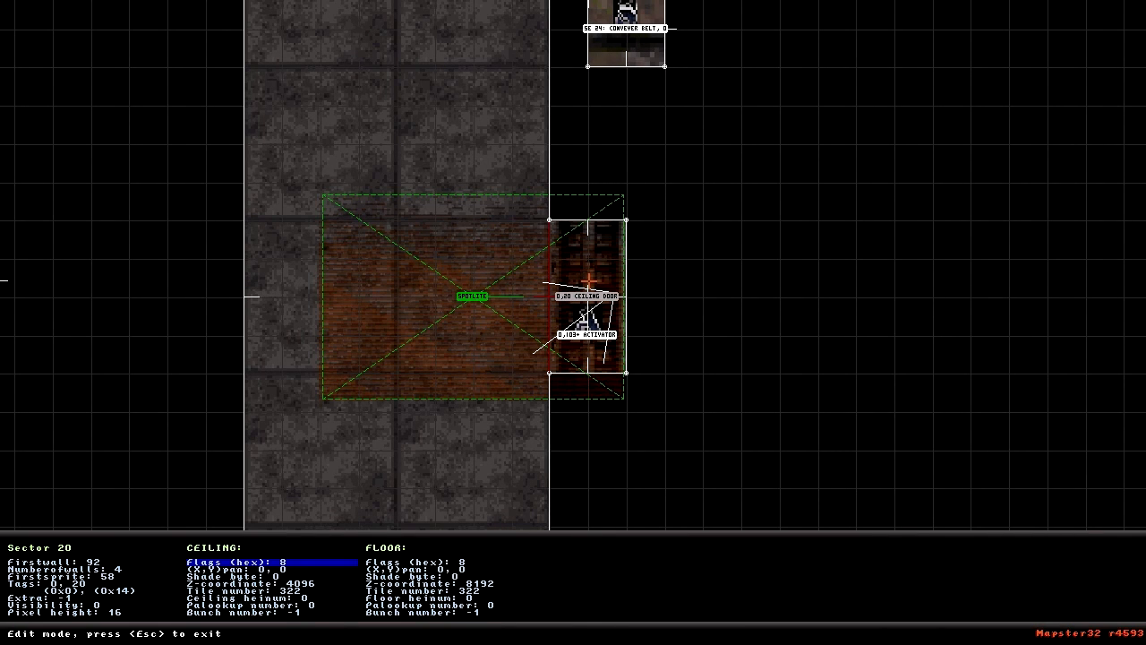
Step: Close the sector 20 data, open the SPOTLITE sprite's Sectnum value, and return to the 3D view of the door sector
key("Escape")
key("alt+e")
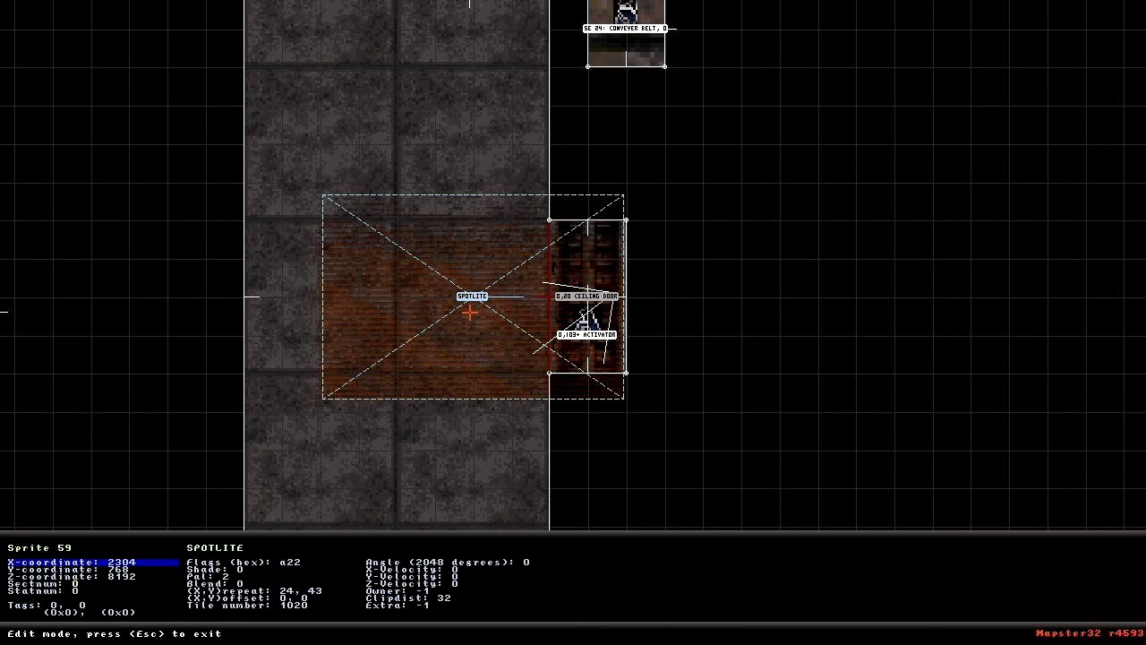
key("Down")
key("Down")
key("Down")
key("Down")
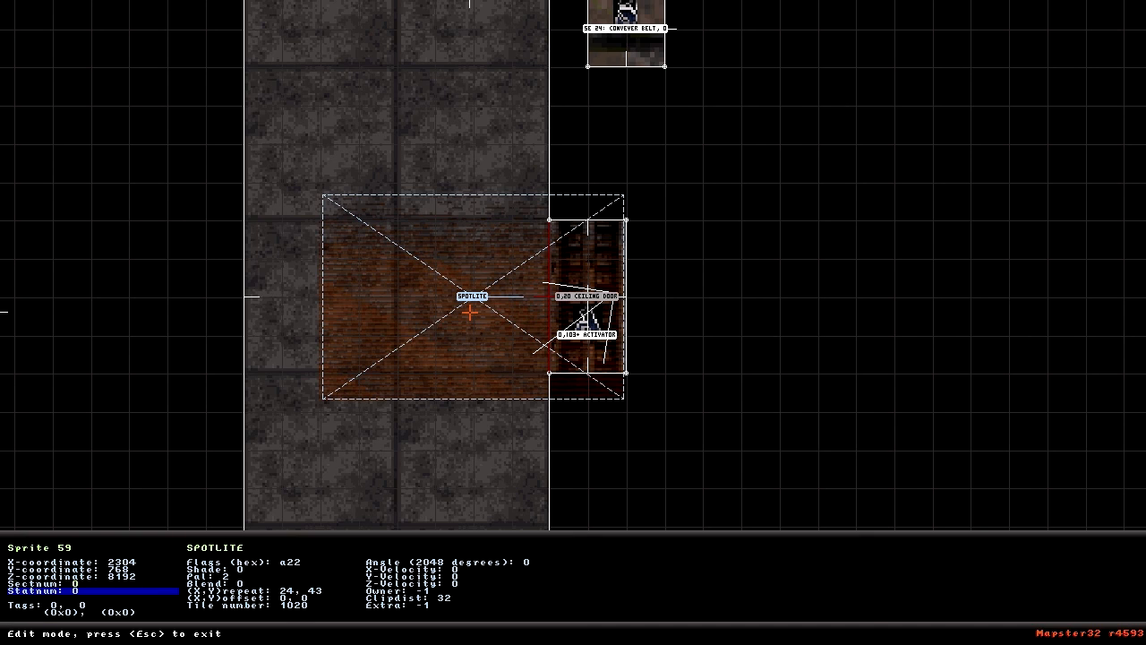
key("Up")
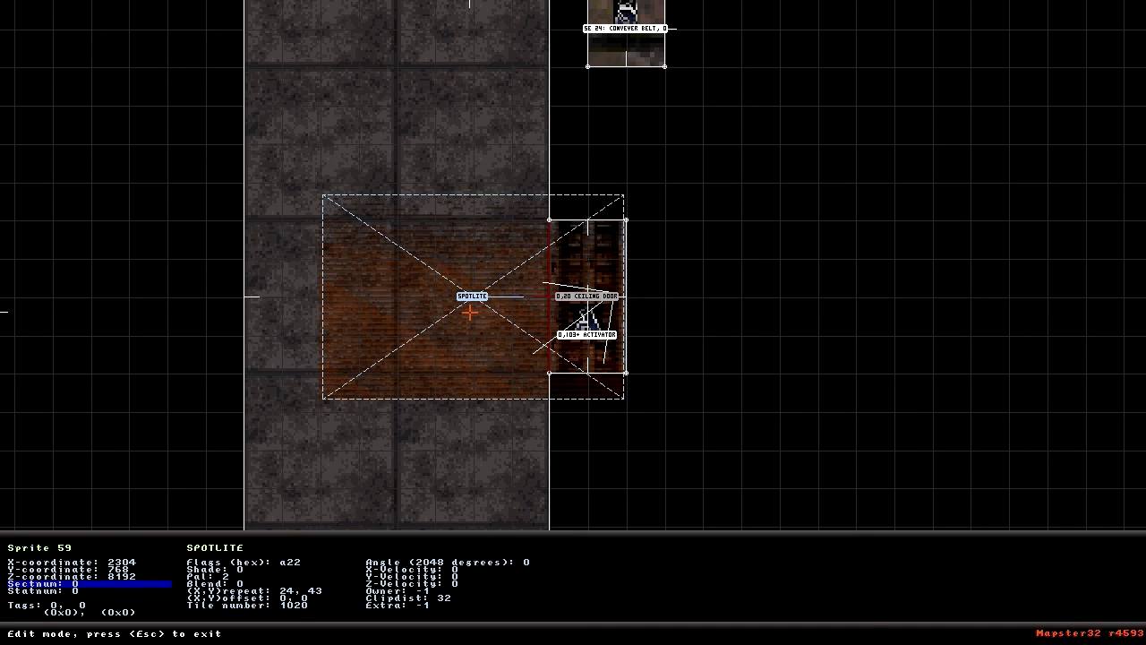
key("Return")
key("Return")
key("KP_Enter")
key("Page_Down")
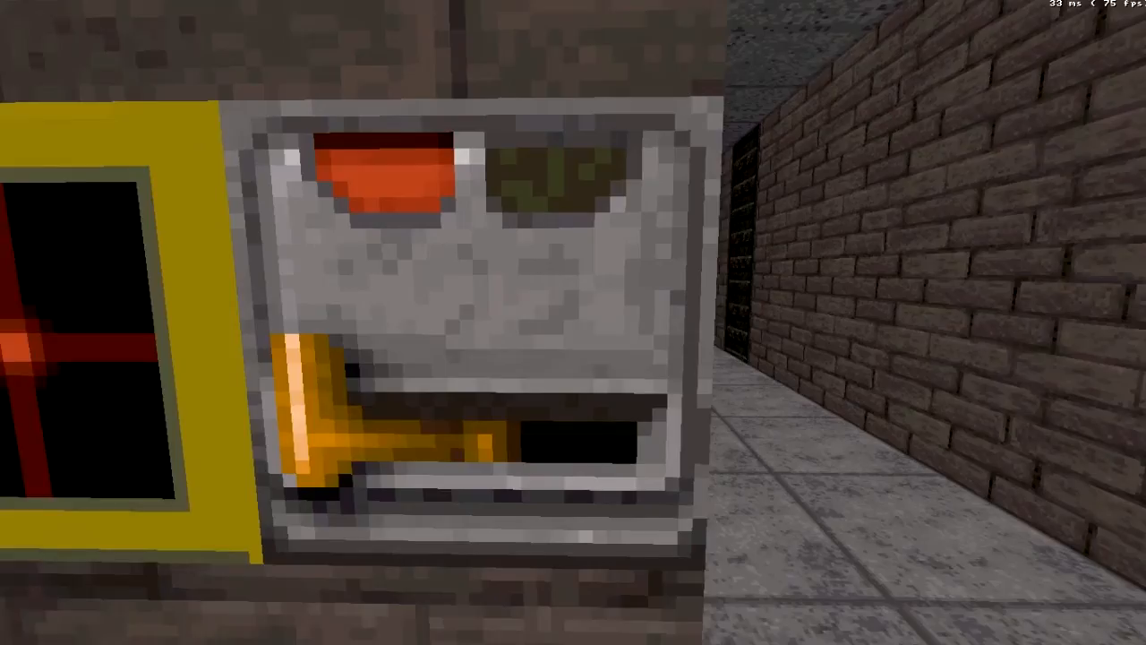
Step: Back away from the wall panel in play and operate the lever switch at the corridor corner
key("s")
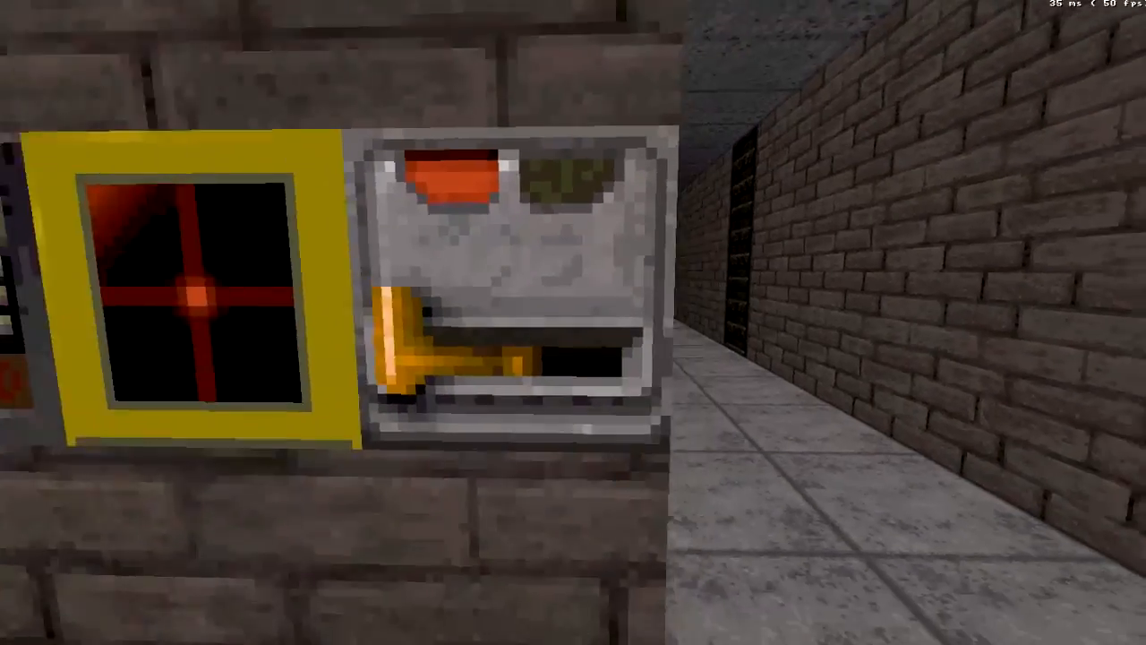
key("e")
key("w")
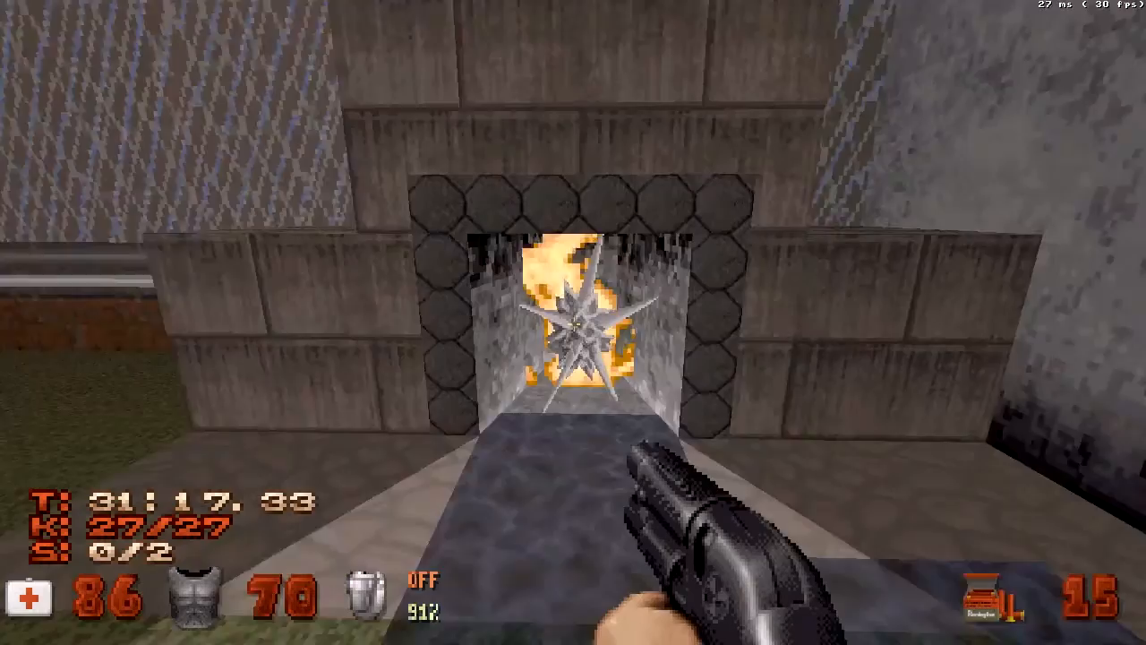
Step: Walk up to the spiked object in the fireplace in play and back away from it
key("w")
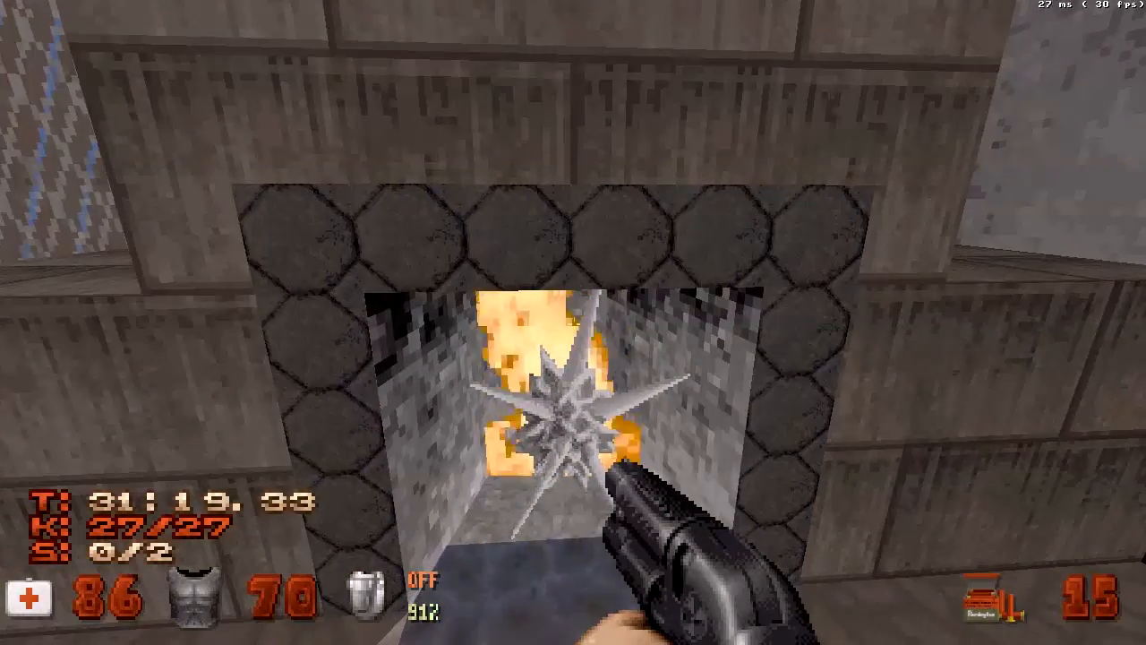
key("w")
key("s")
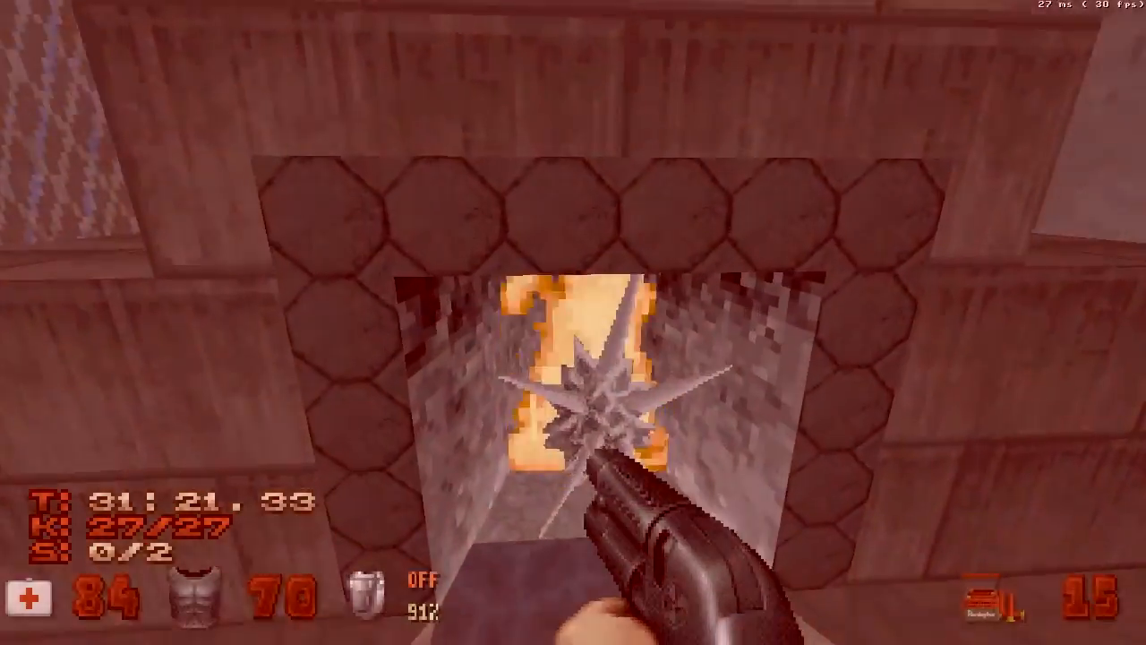
key("w")
key("s")
key("s")
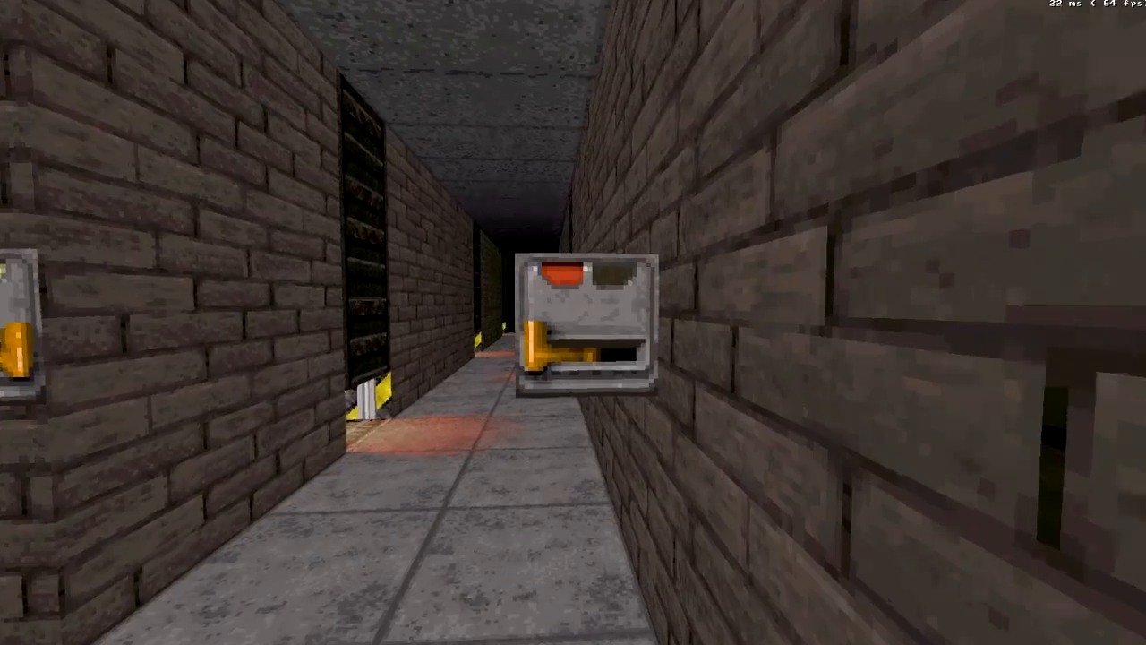
Step: Test the brick corridor in play by toggling its lever switch repeatedly and watching the passage
key("w")
key("e")
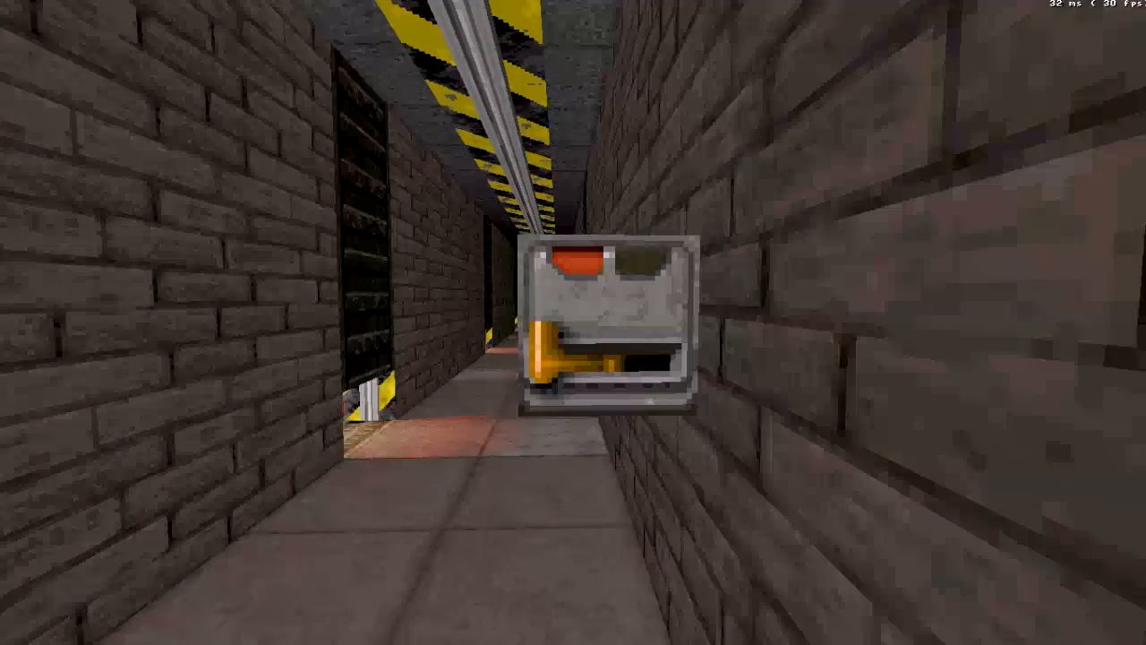
key("e")
key("s")
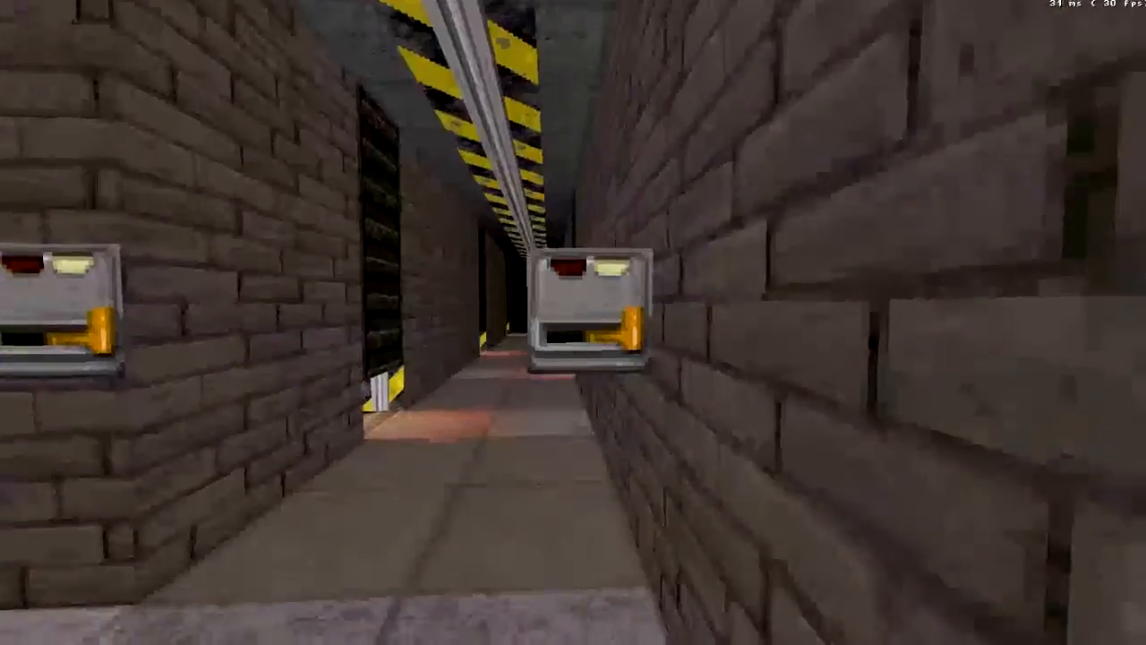
key("e")
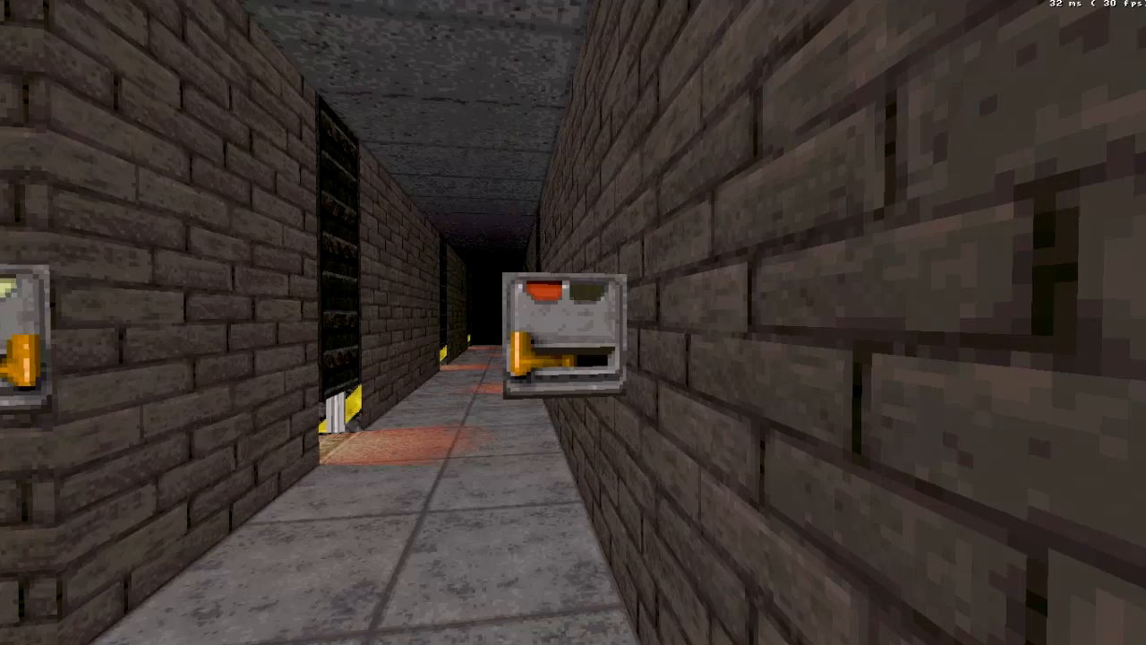
key("e")
key("s")
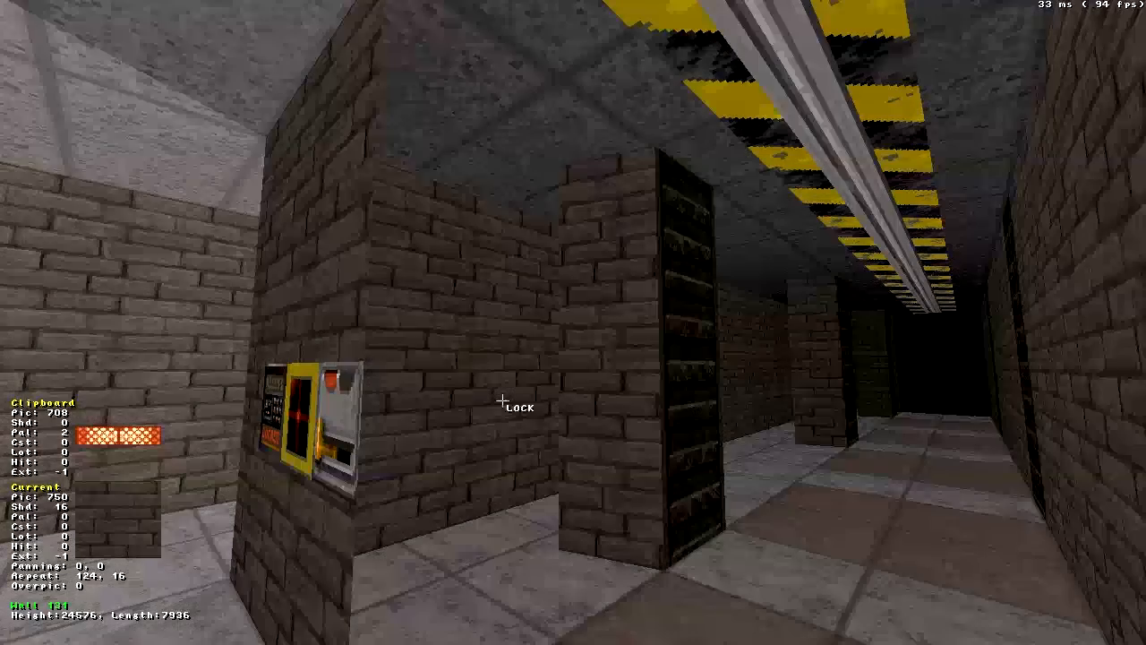
Step: Add the tile sprites along the passage between the ceiling doors to the selection in the 2D map
key("KP_Enter")
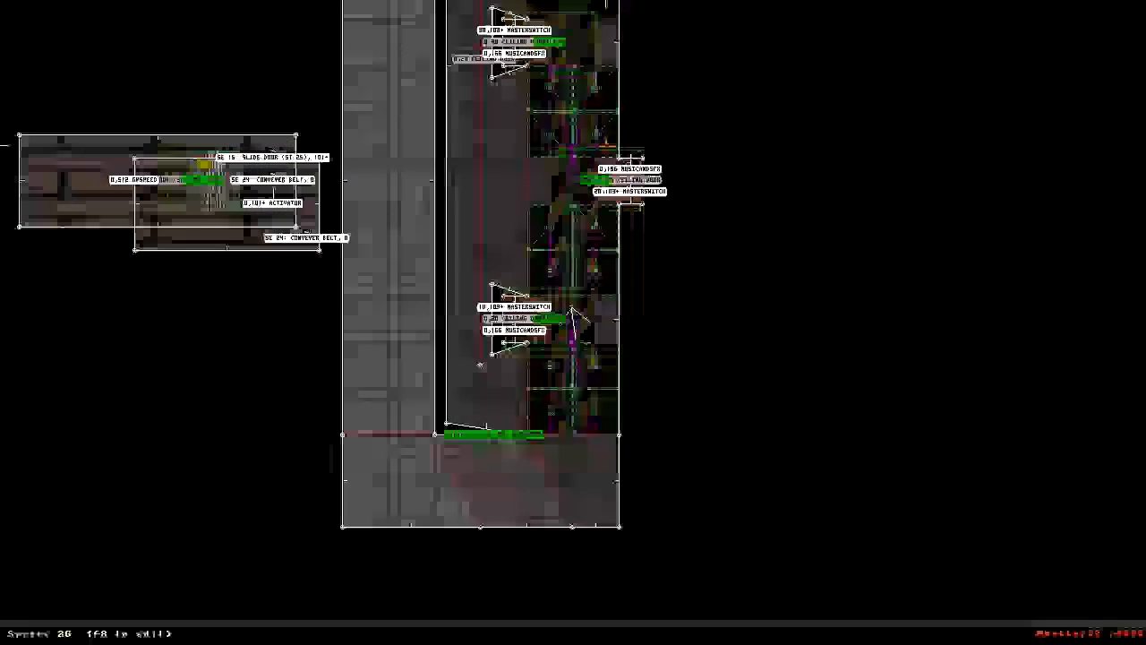
right_click_drag(573, 146, 568, 324)
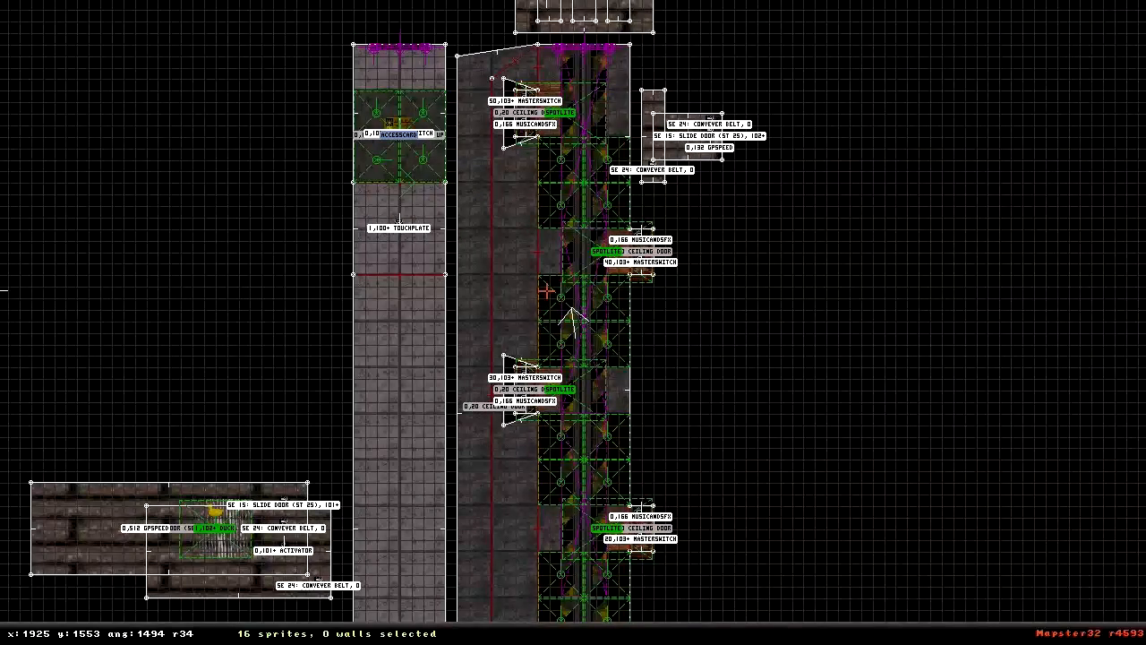
left_click_drag(618, 347, 617, 349, "shift")
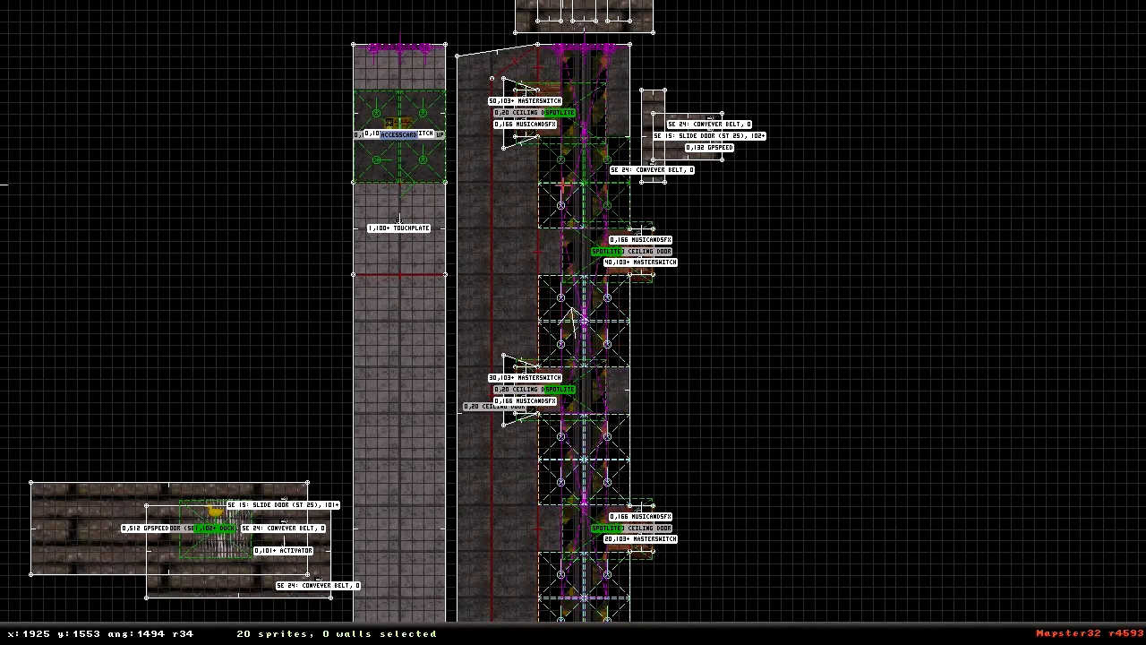
left_click_drag(546, 146, 604, 194, "shift")
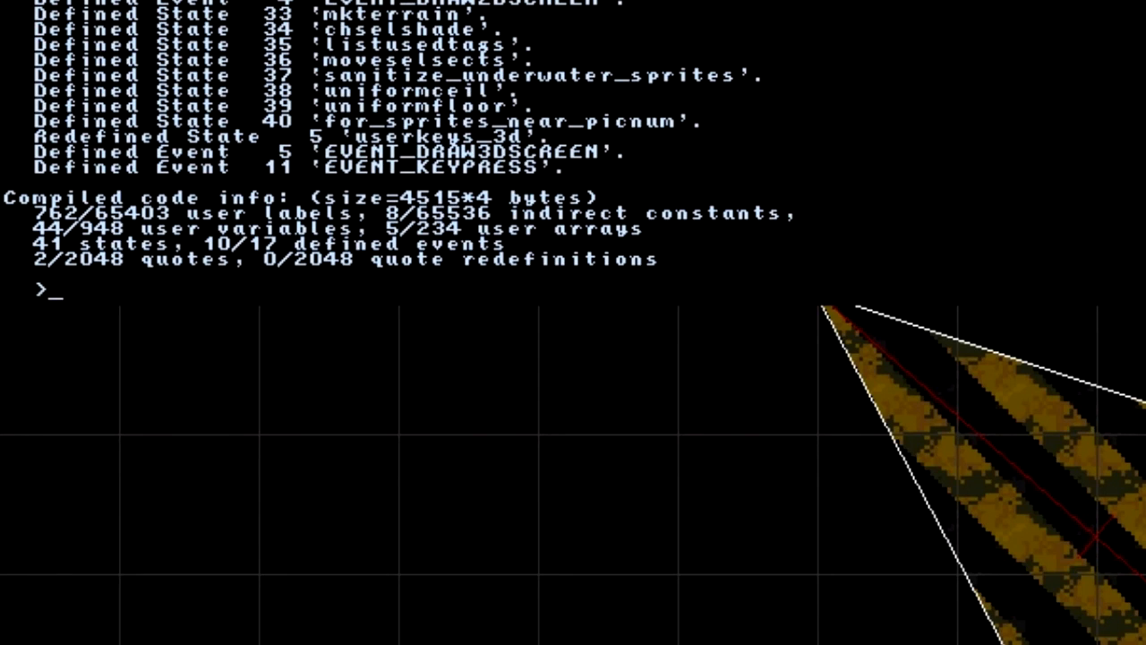
Step: Run the console command "do for i selsprites { set sprite[i].sectnum 16 }" to assign the selected sprites to sector 16
type("do for ")
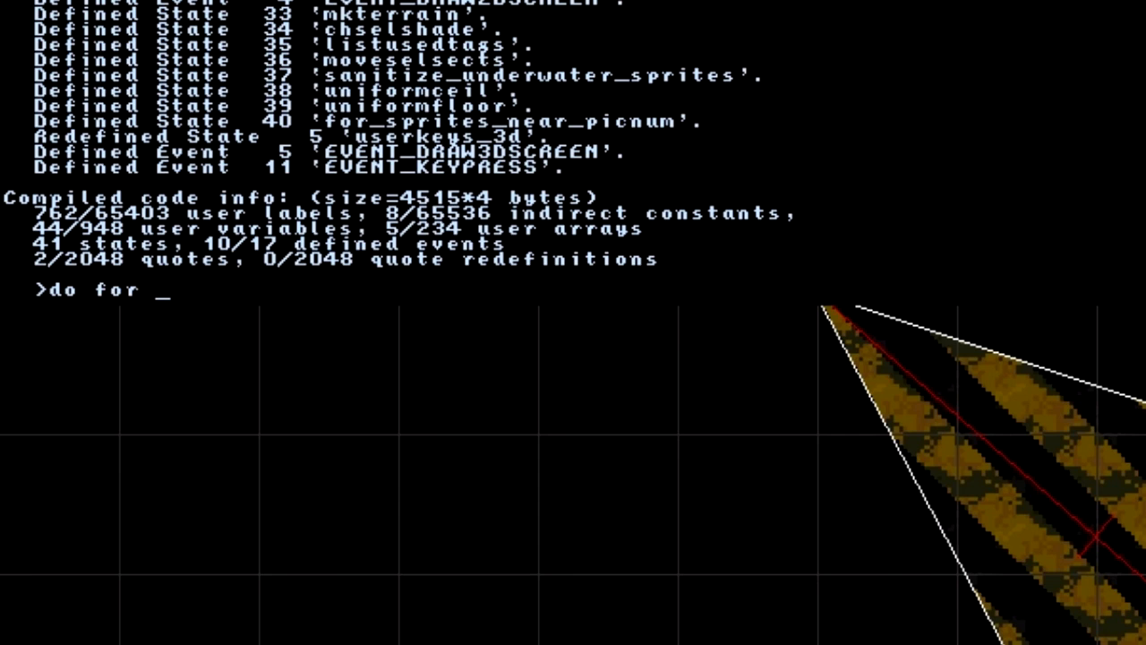
type("i selsprites")
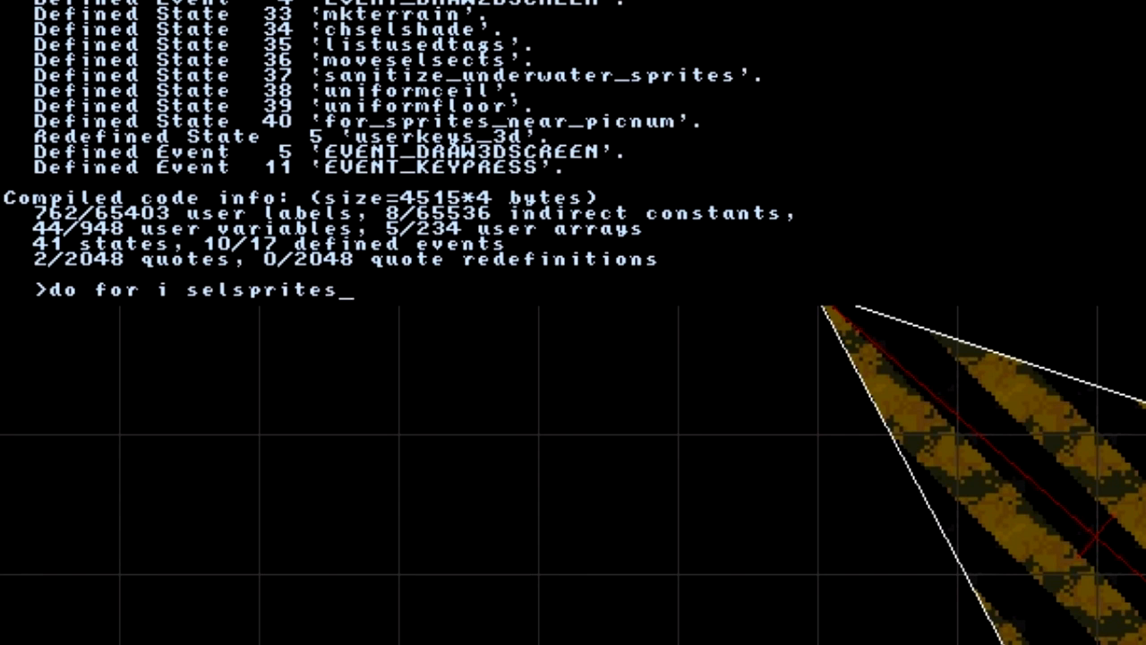
type(" { set spri")
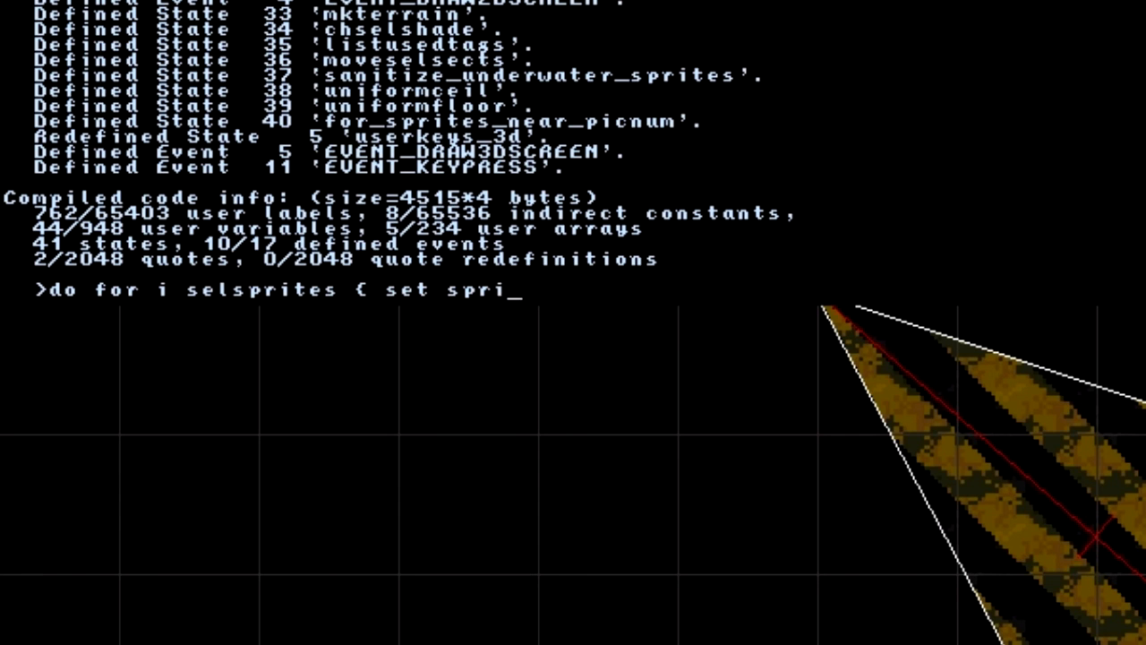
type("te[i].se")
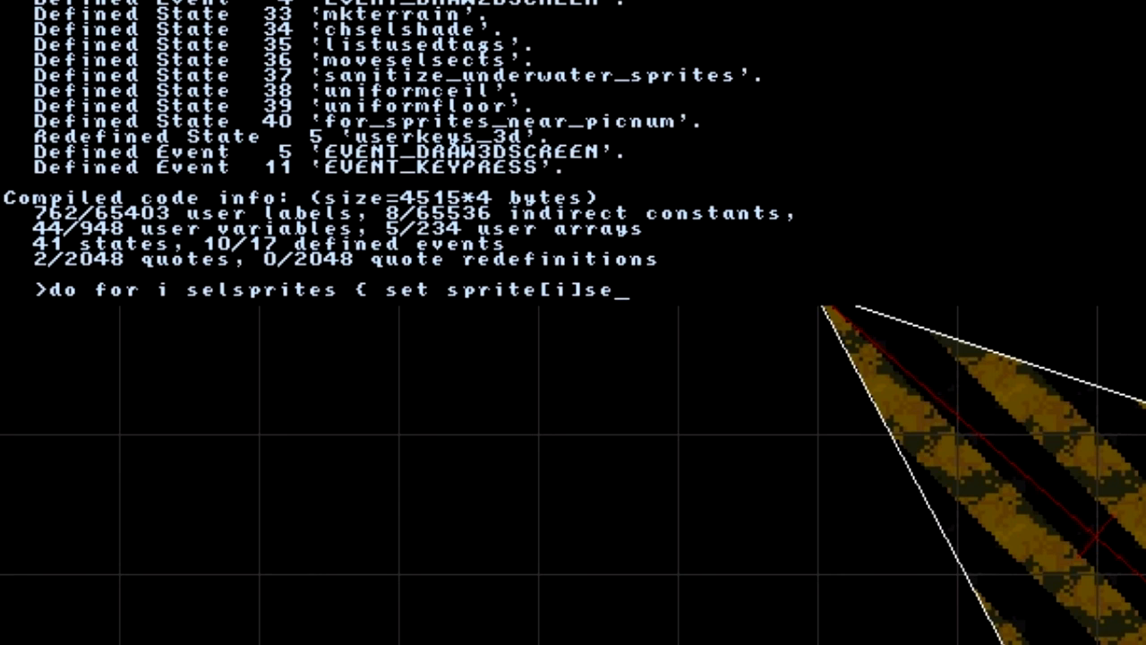
type("c")
key("BackSpace")
key("BackSpace")
key("BackSpace")
type(".sectnum ")
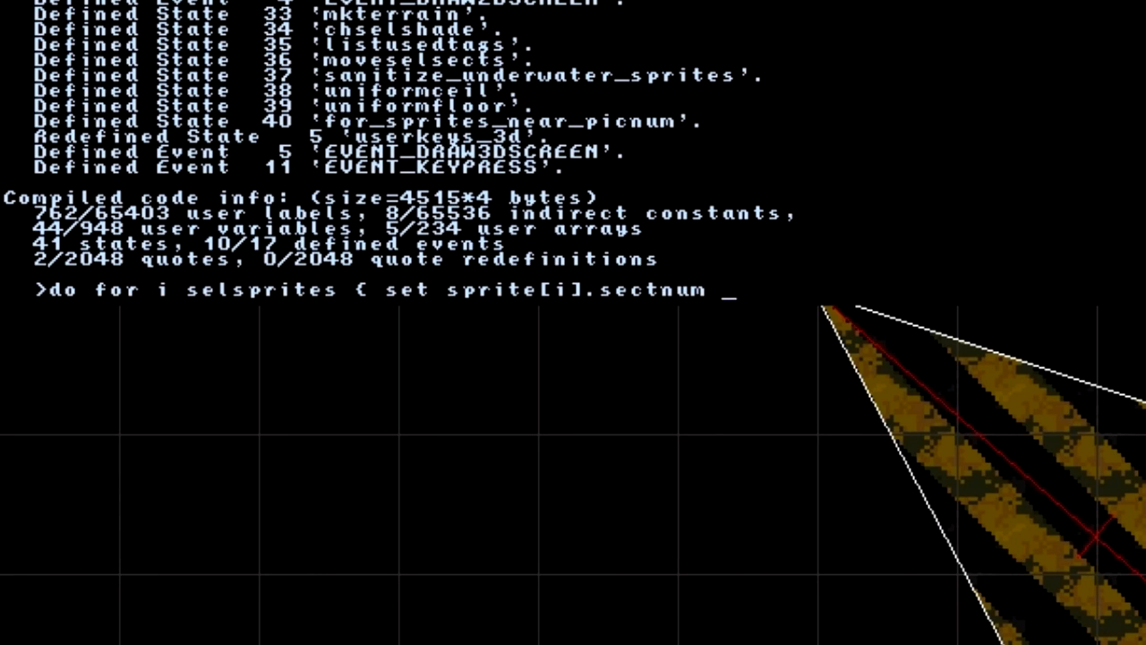
type("16 }")
key("Return")
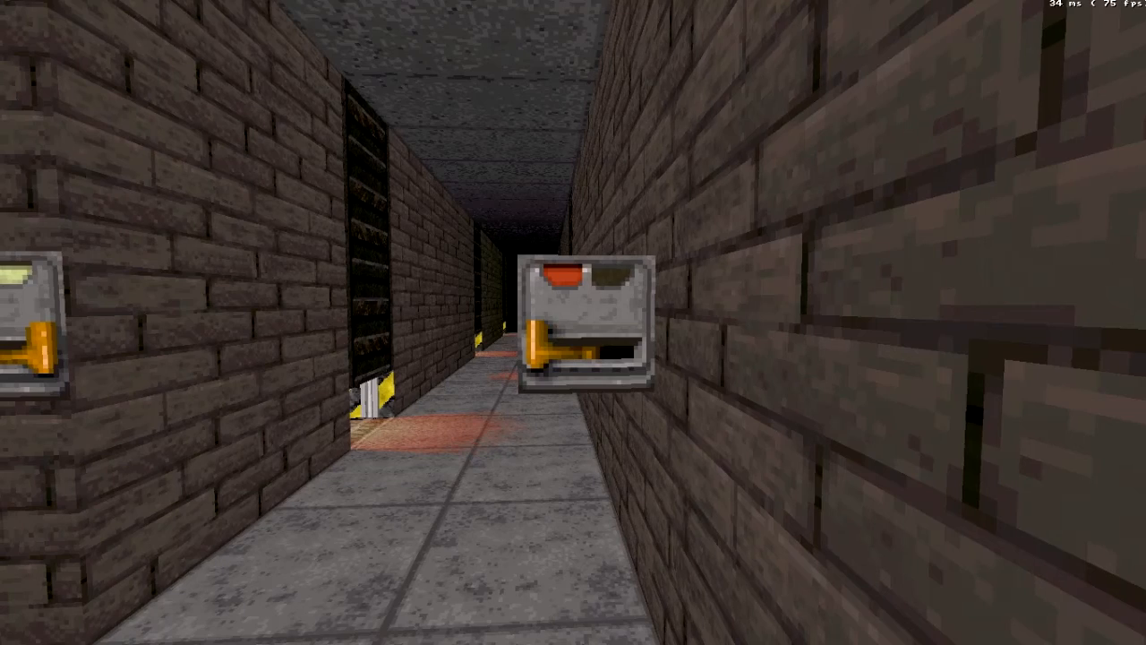
Step: Operate the corridor's lever switch repeatedly in play and watch the striped track sprites along the ceiling
key("w")
key("e")
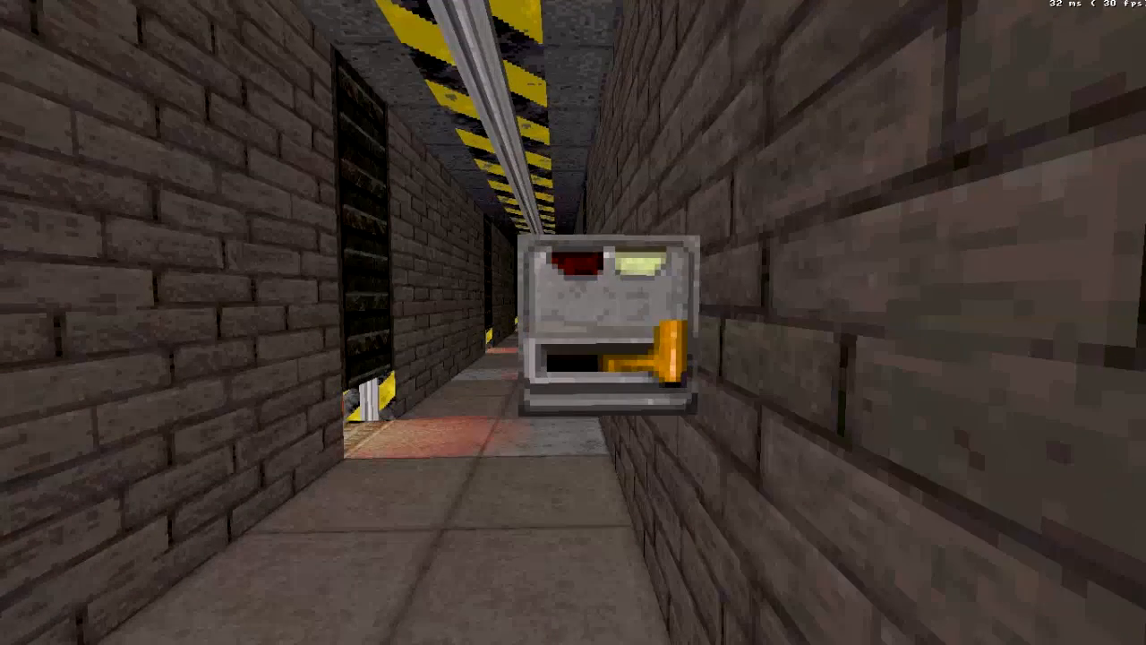
key("e")
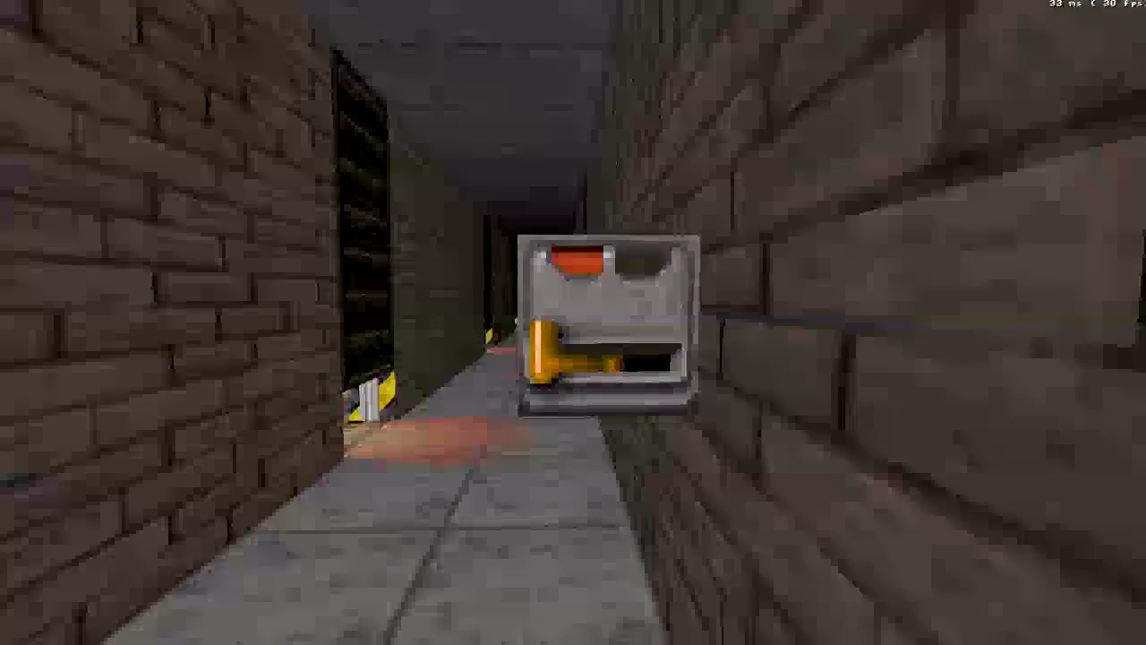
key("e")
key("e")
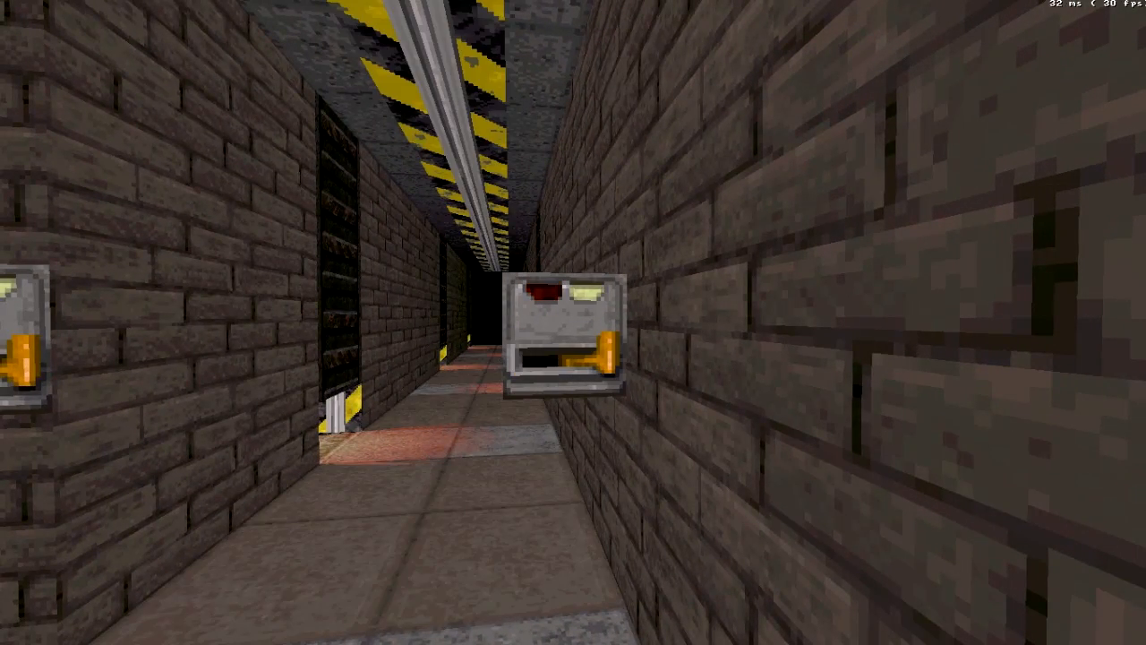
Step: Split the corridor sector in the 2D map with a line running lengthwise beside the ceiling door niches
key("KP_Enter")
key("space")
scroll(472, 64, "down", 8)
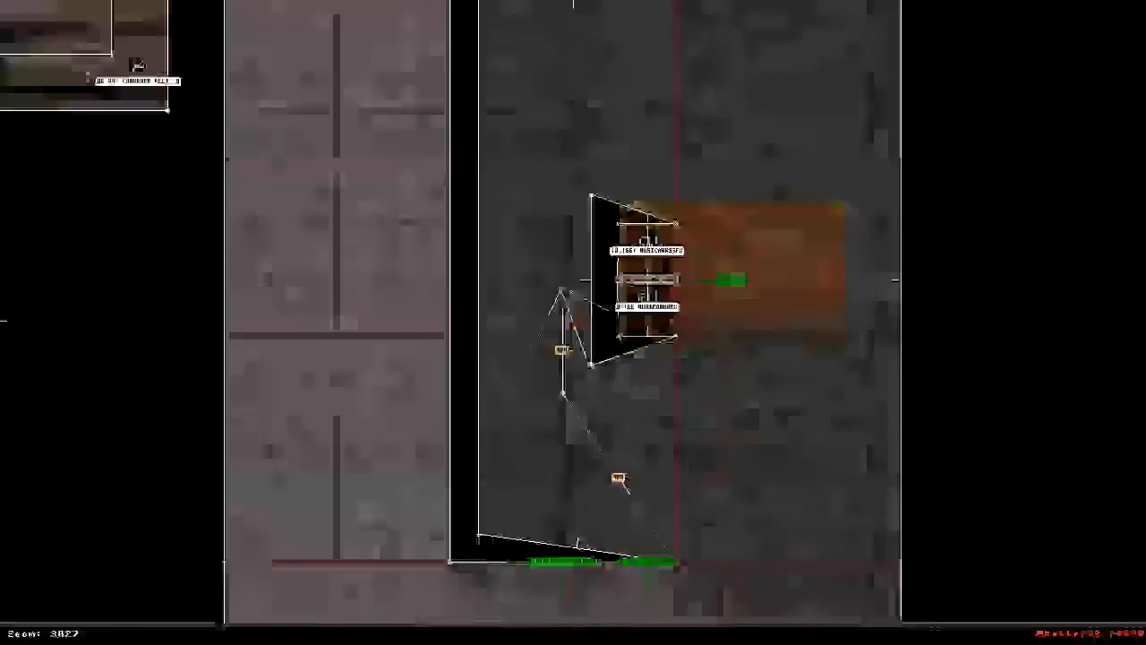
scroll(573, 322, "up", 3)
scroll(573, 320, "up", 6)
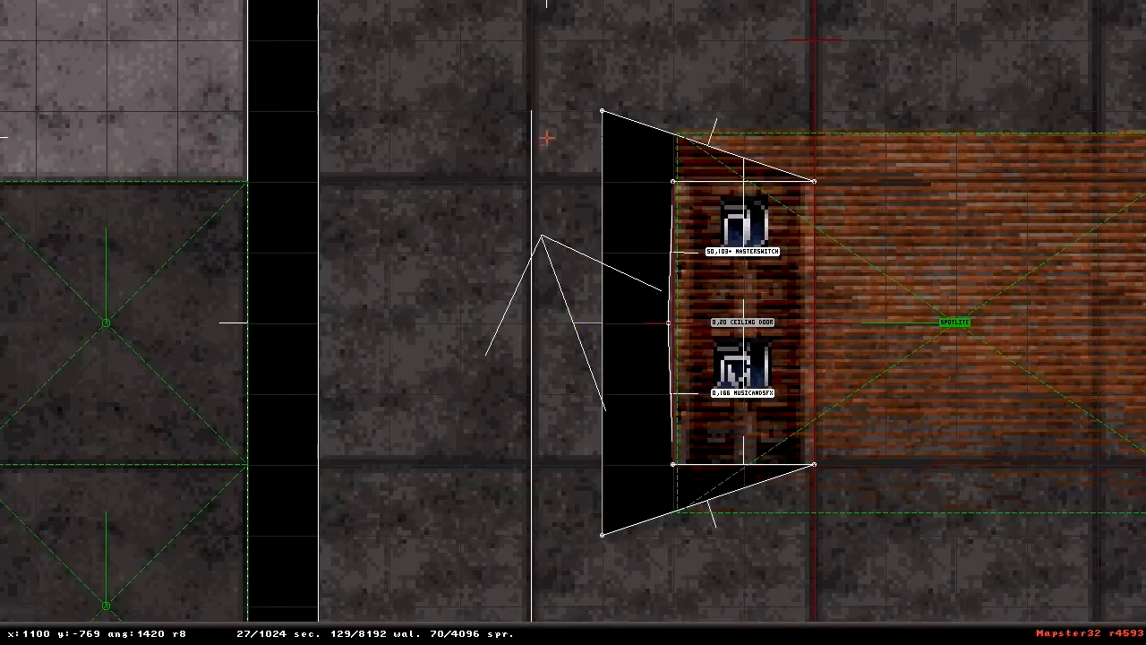
key("space")
right_click_drag(542, 97, 590, 330)
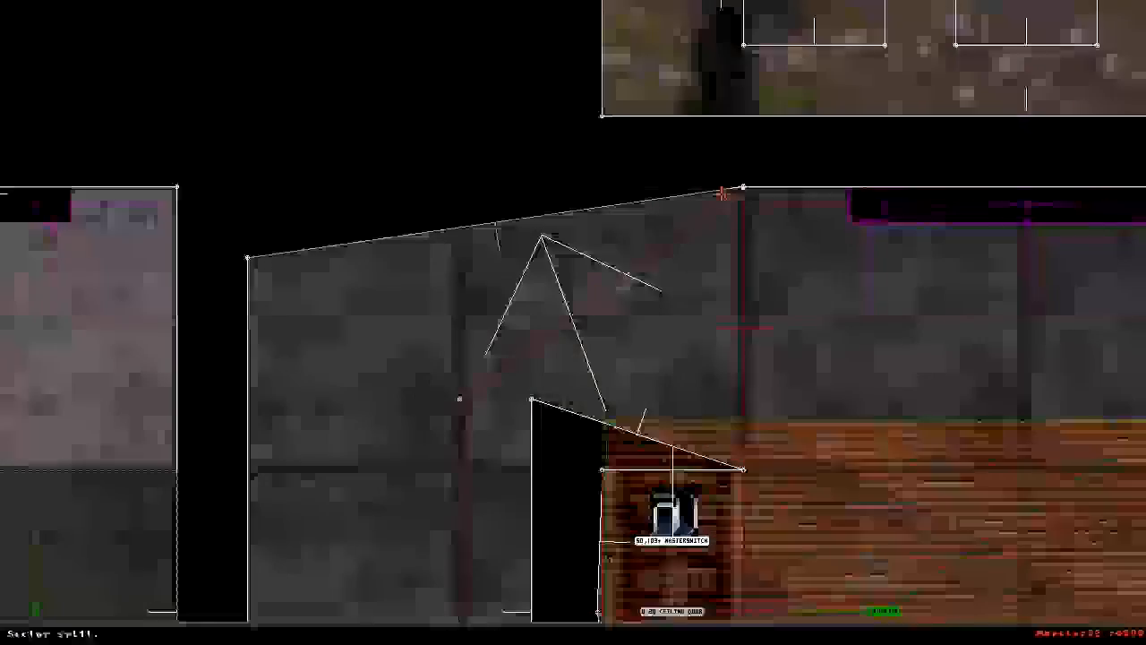
Step: Look over the selected tile sprites and the ceiling door sectors along the corridor in the 2D map
scroll(722, 194, "down", 4)
scroll(573, 322, "up", 5)
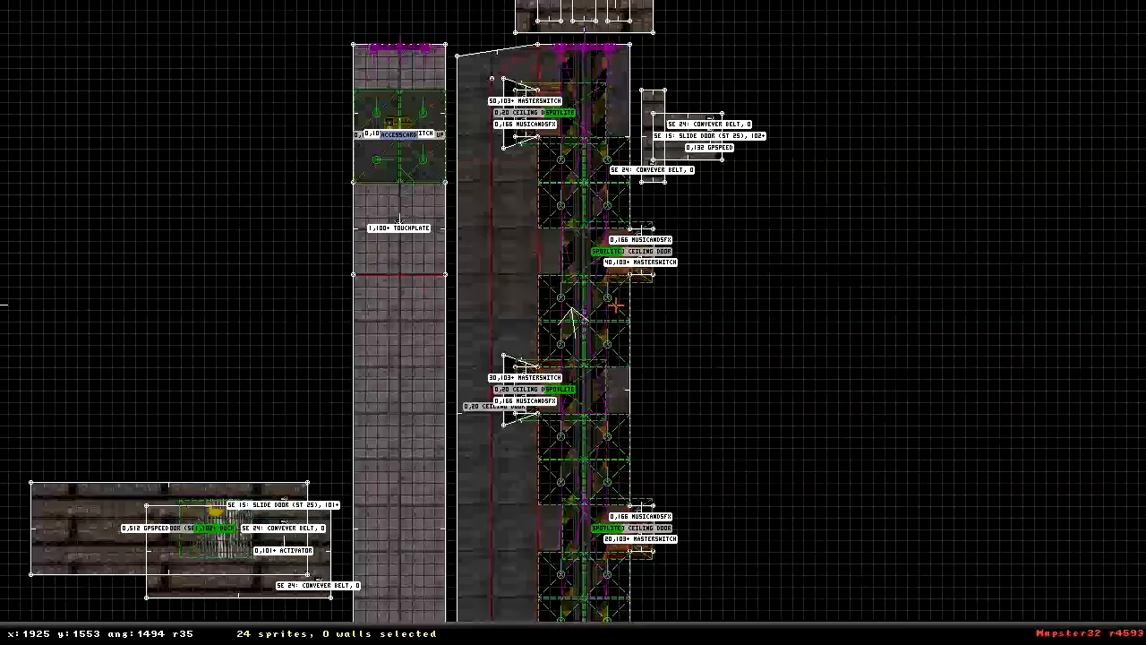
key("F8")
key("Escape")
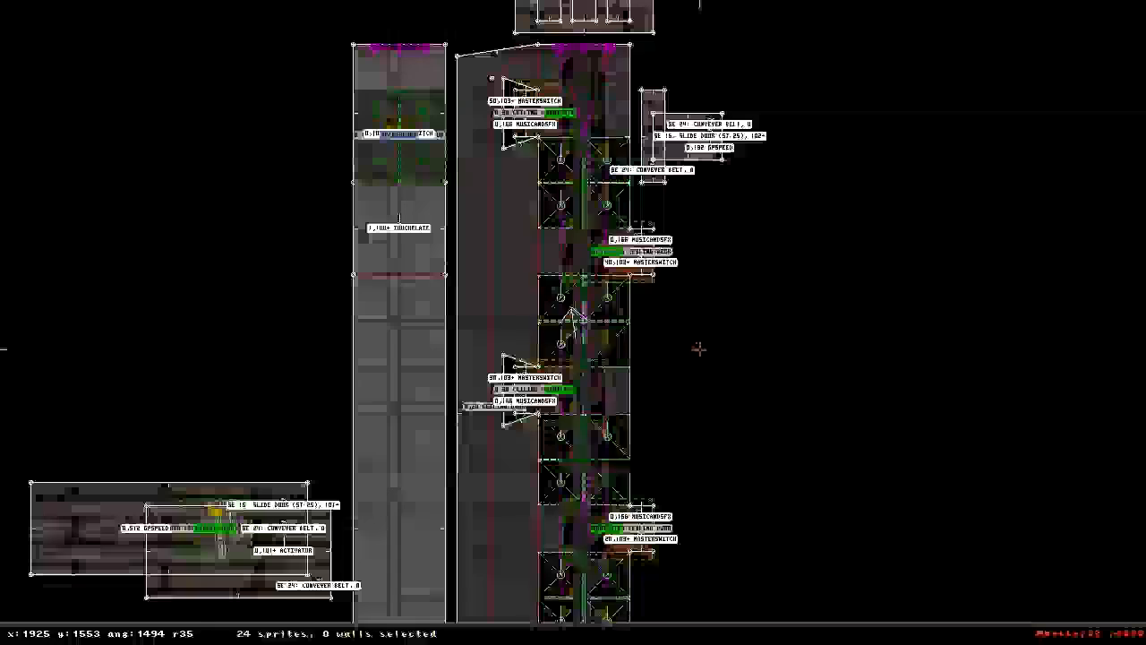
key("Down")
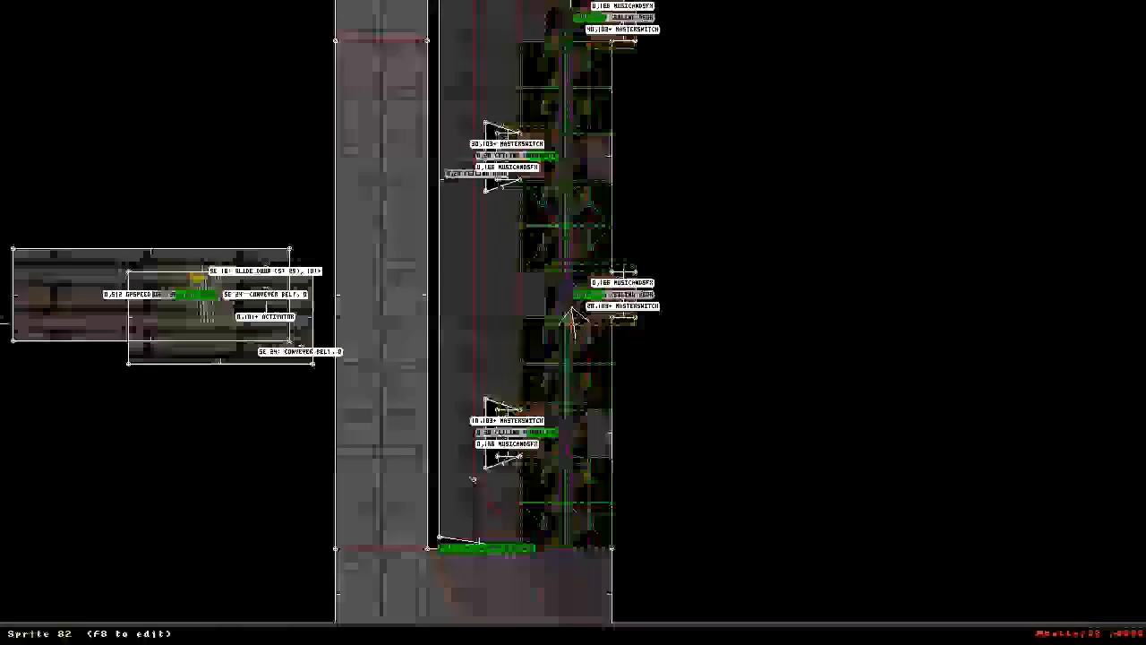
Step: Walk around the large brick room in play past the truss platform, the pole-mounted switch and the red lights
key("KP_Enter")
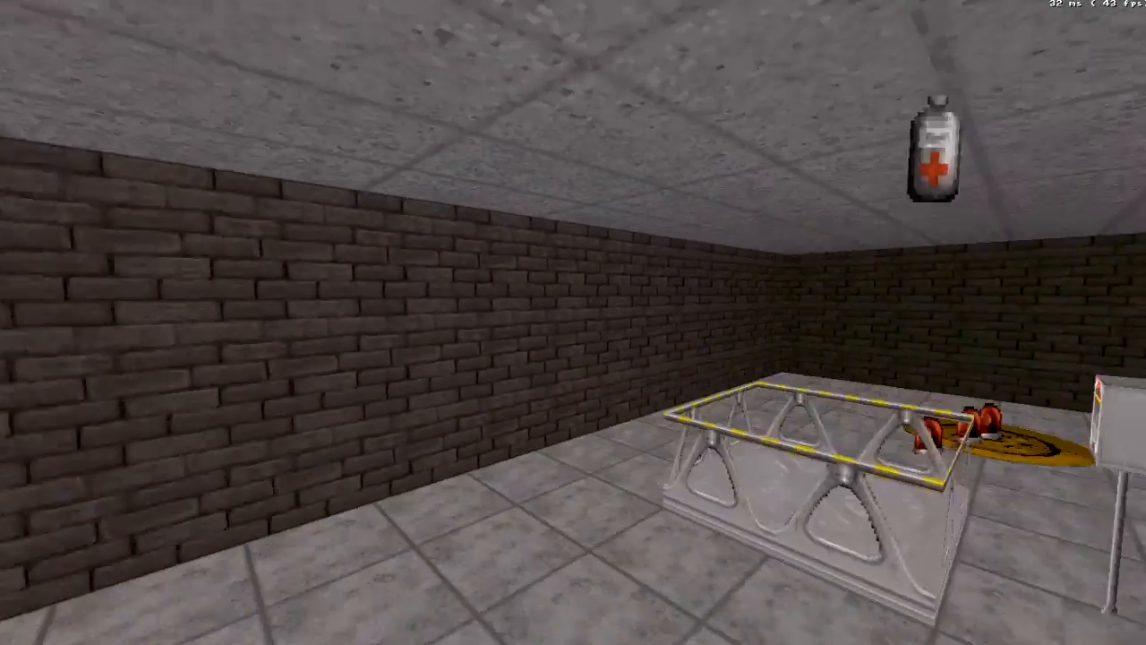
key("Up")
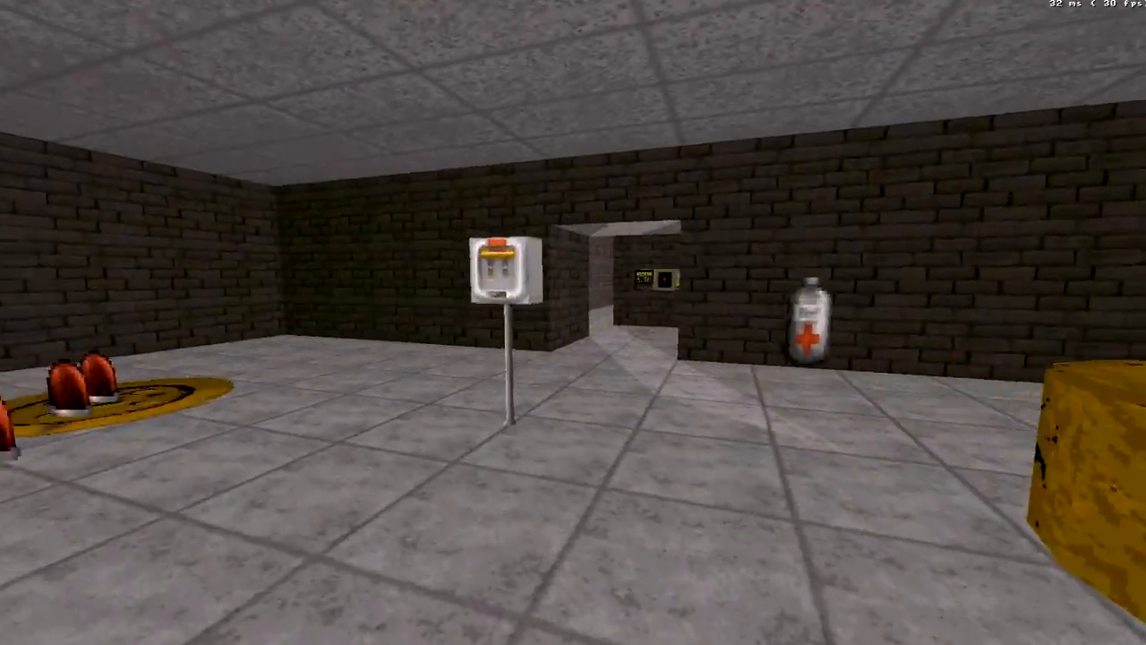
key("a")
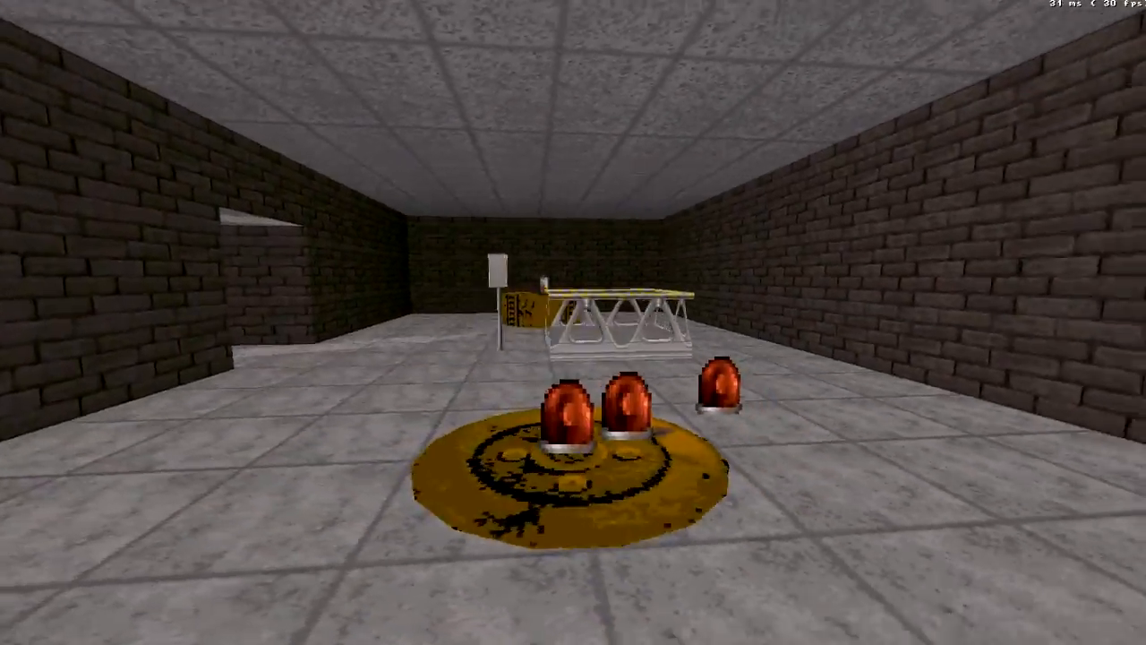
key("w")
key("a")
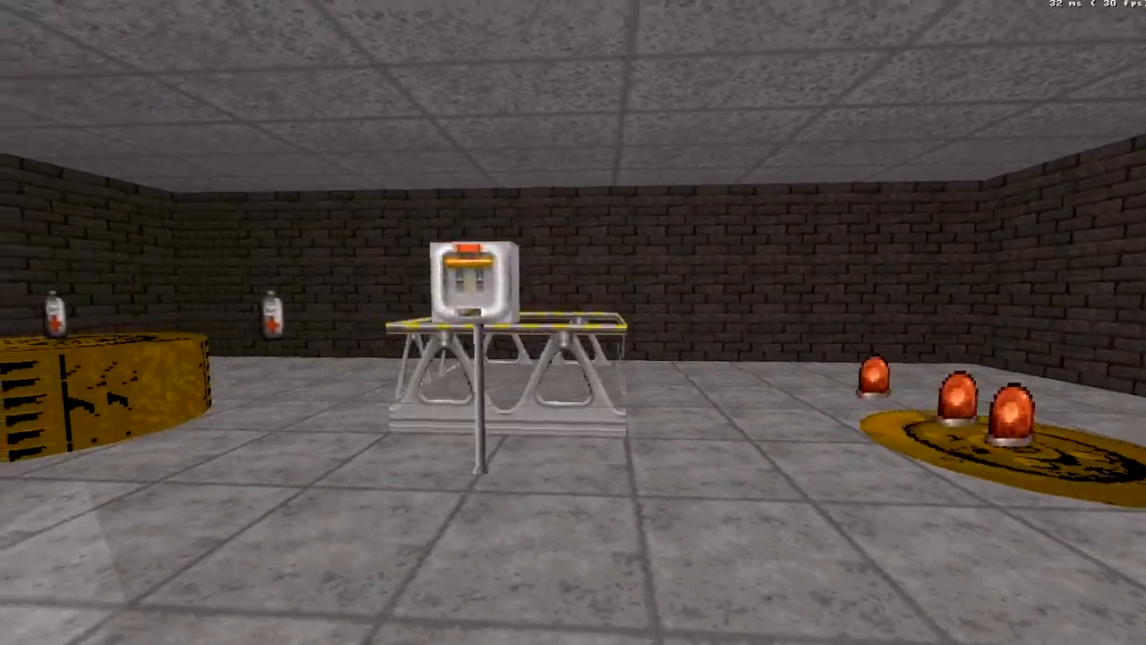
Step: Test the truss platform in play by raising and lowering it with the pole-mounted switch, and back away toward the yellow drum
key("a")
key("w")
key("e")
key("s")
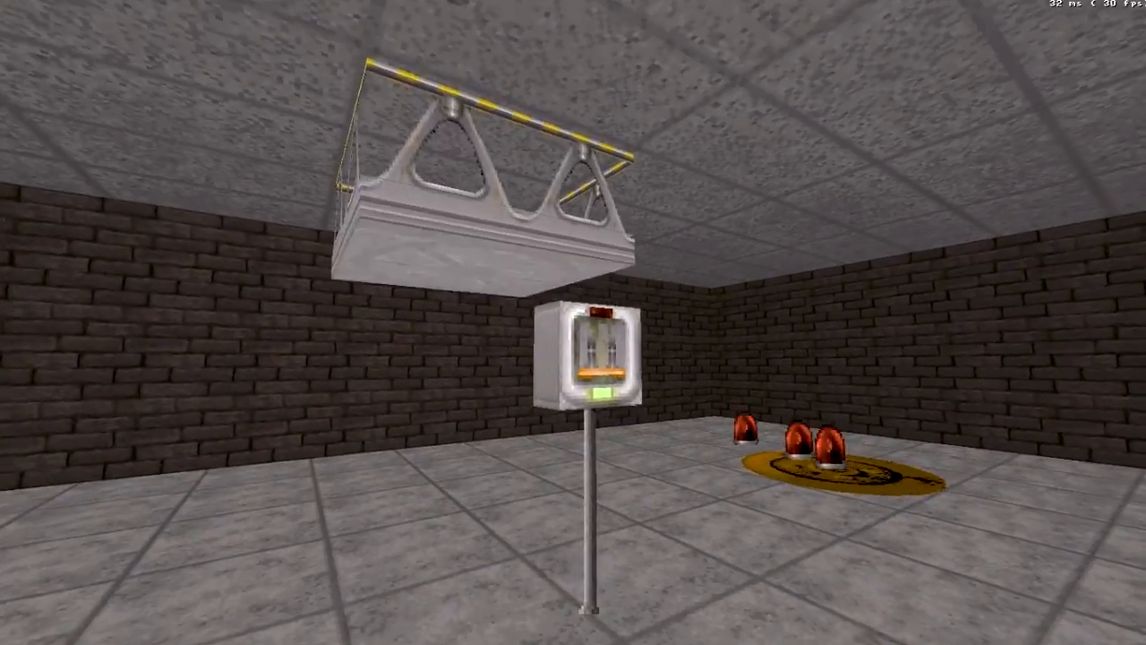
key("e")
key("a")
key("s")
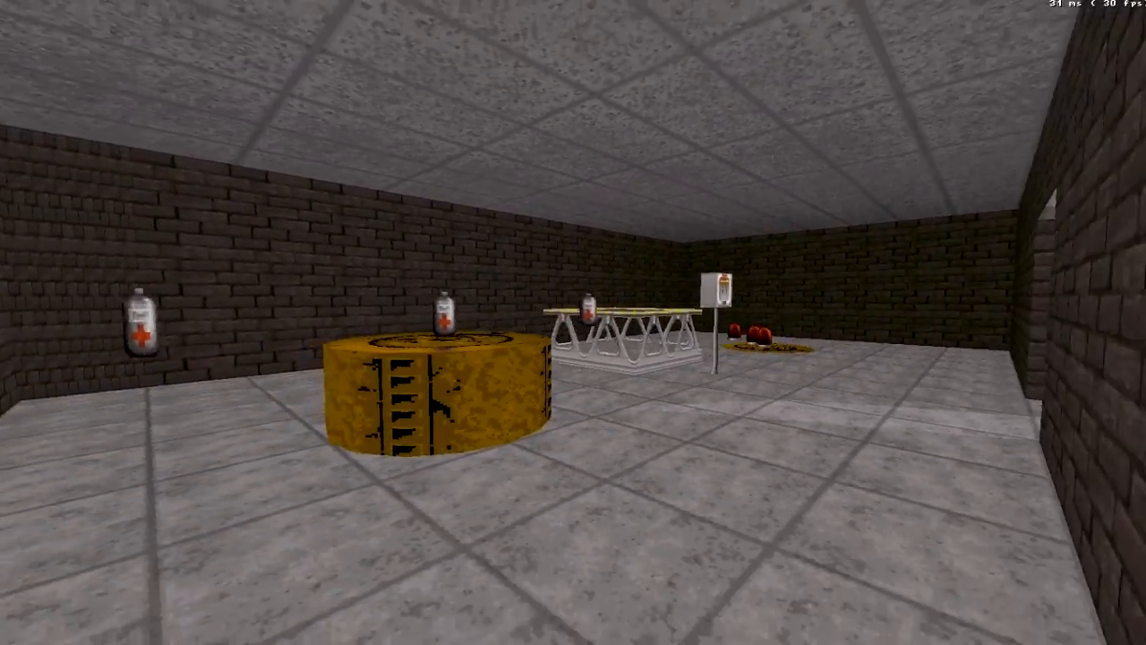
Step: Walk across the room in play from the yellow drum to the yellow floor disc with the red lights
key("w")
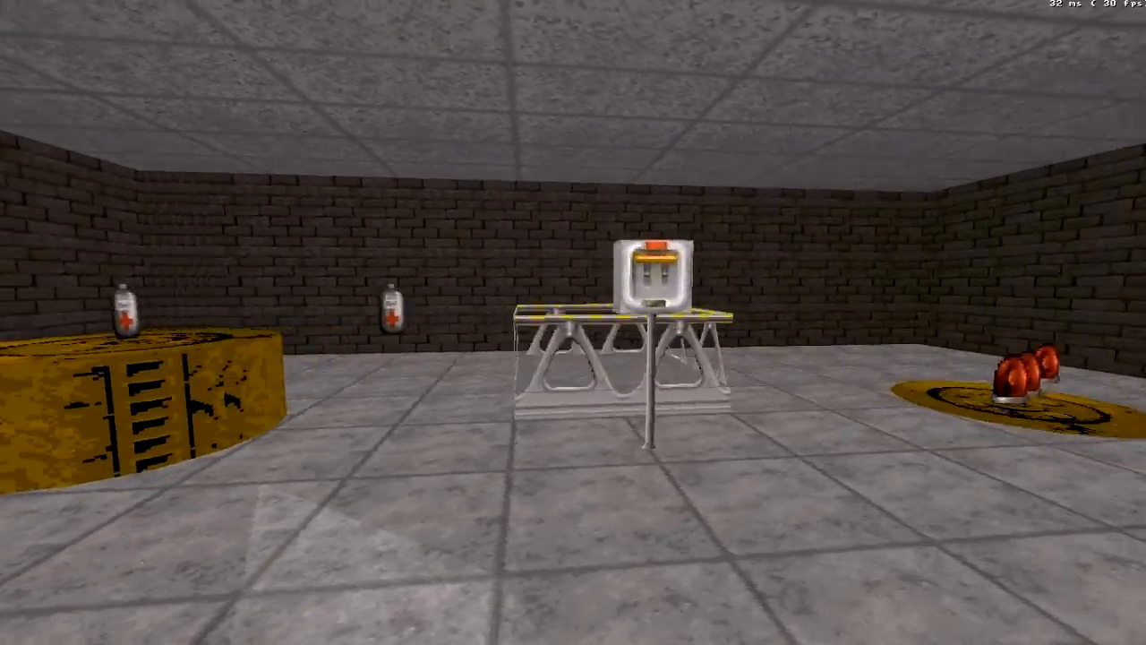
key("s")
key("d")
key("w")
key("s")
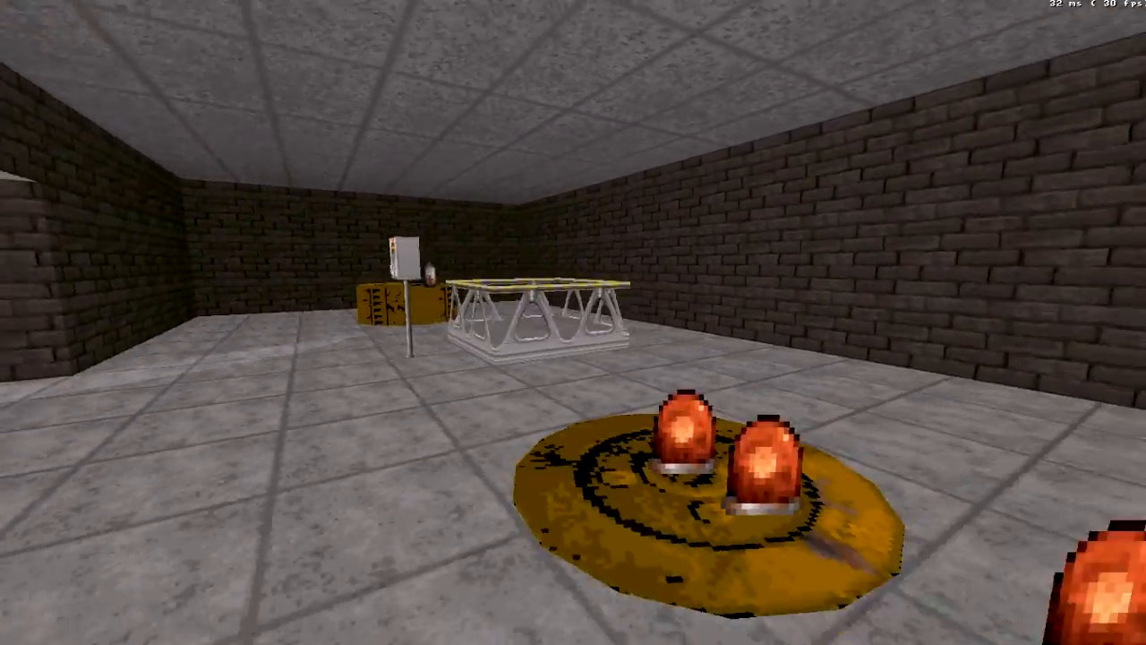
key("d")
key("s")
key("w")
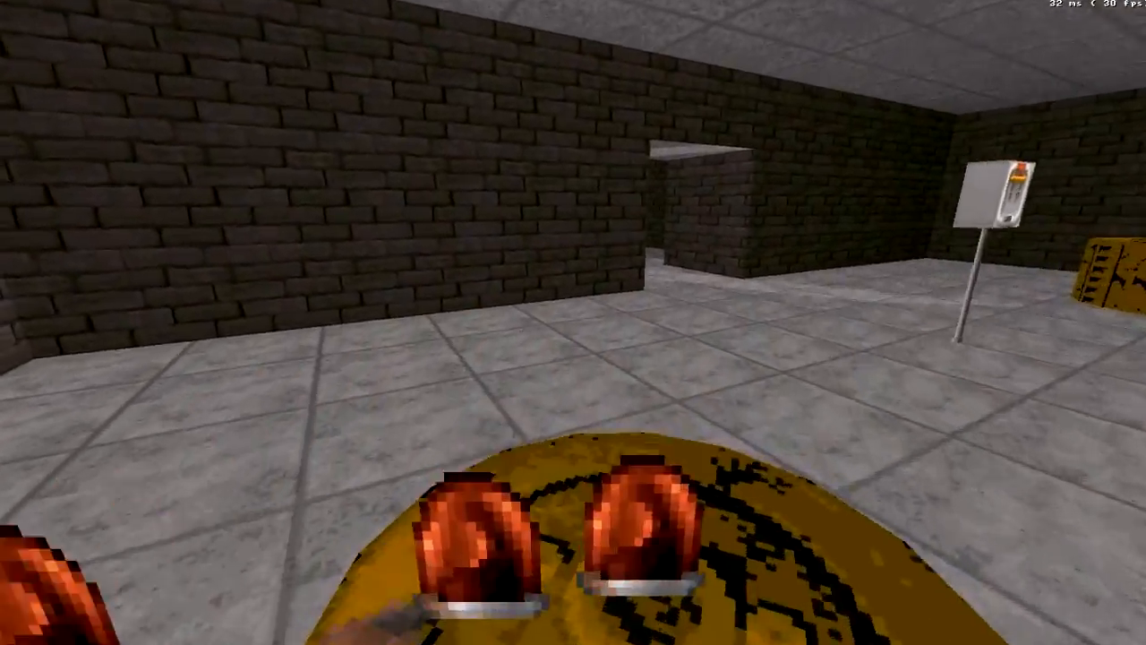
Step: Ride the rotating yellow floor disc in play to watch the room turn, and revisit the brick corridor and the room
key("s")
key("d")
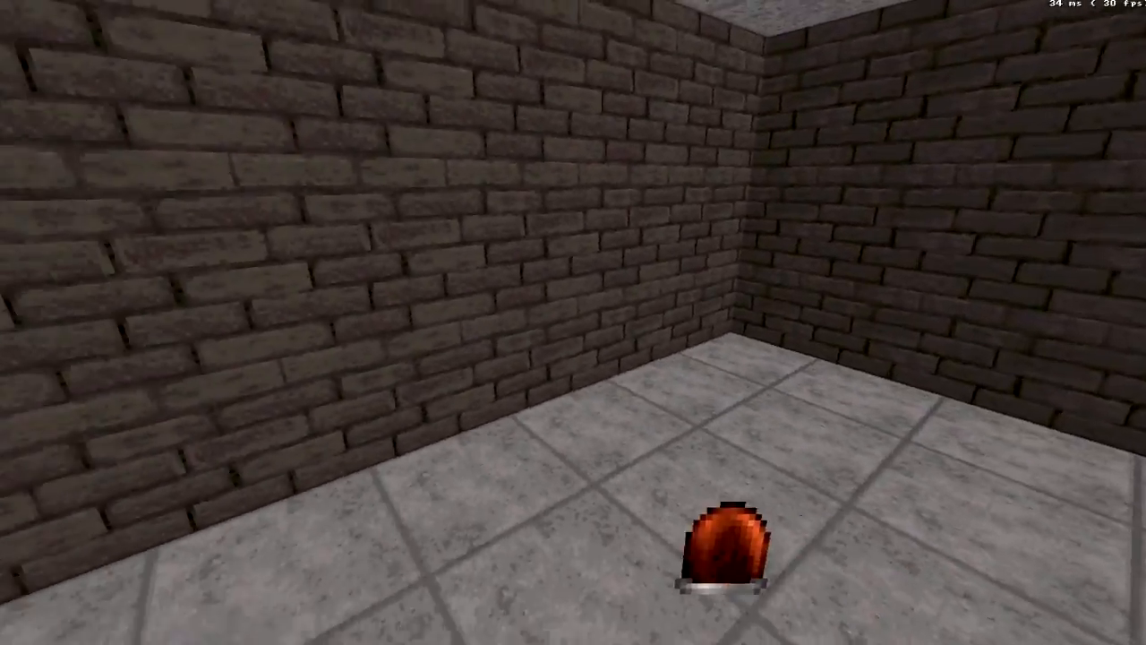
key("w")
key("w")
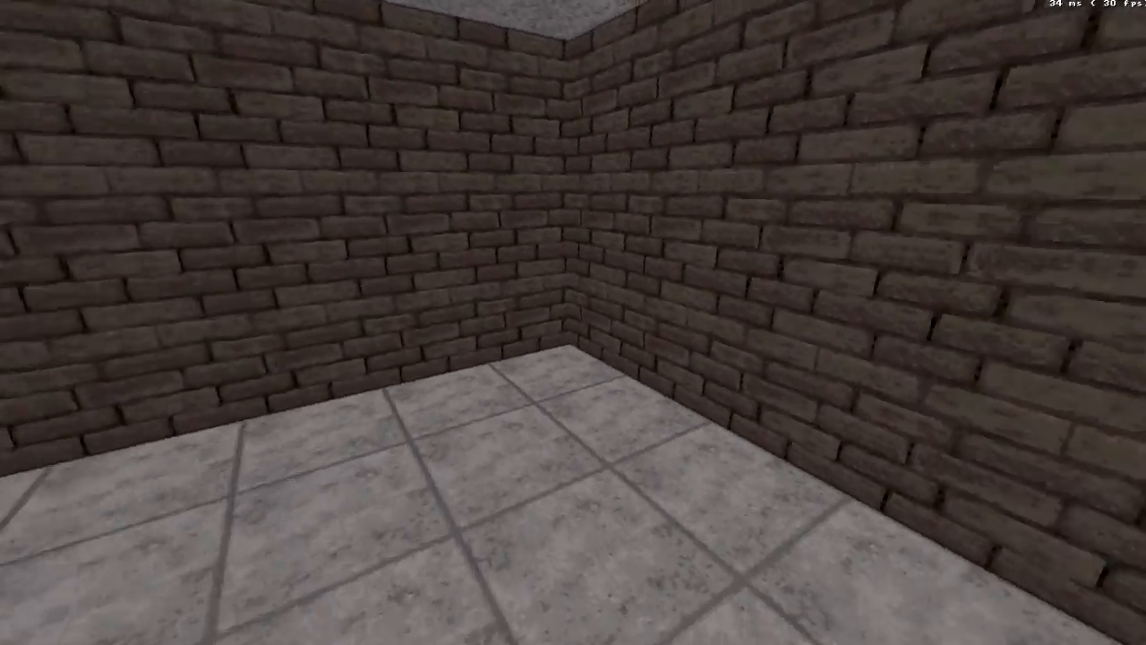
key("w")
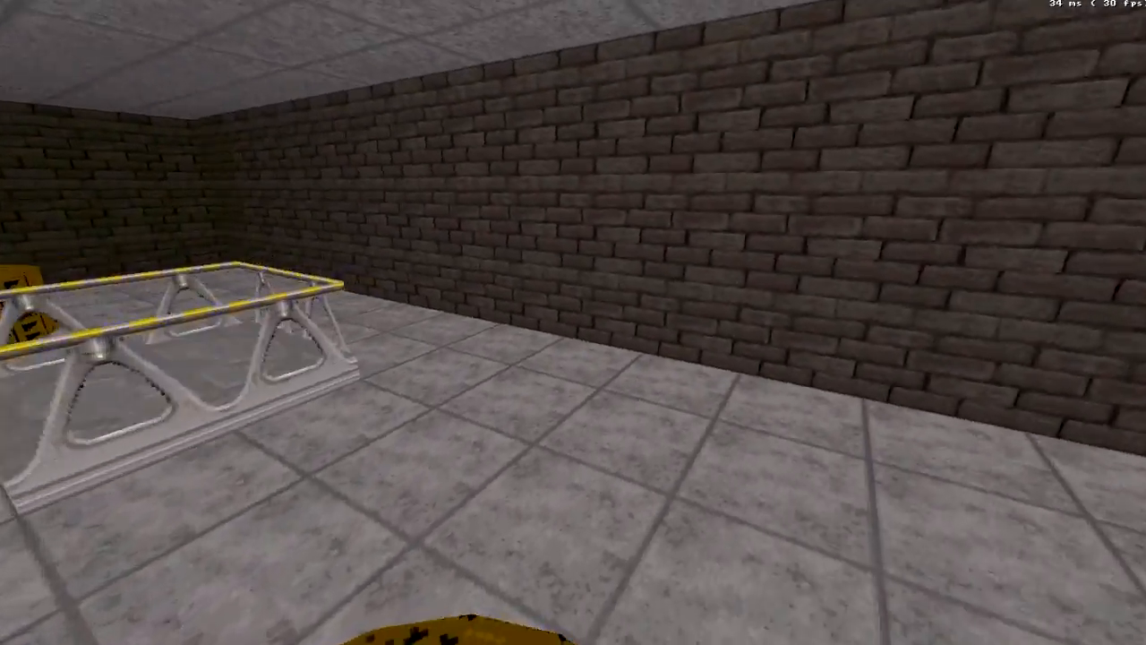
key("w")
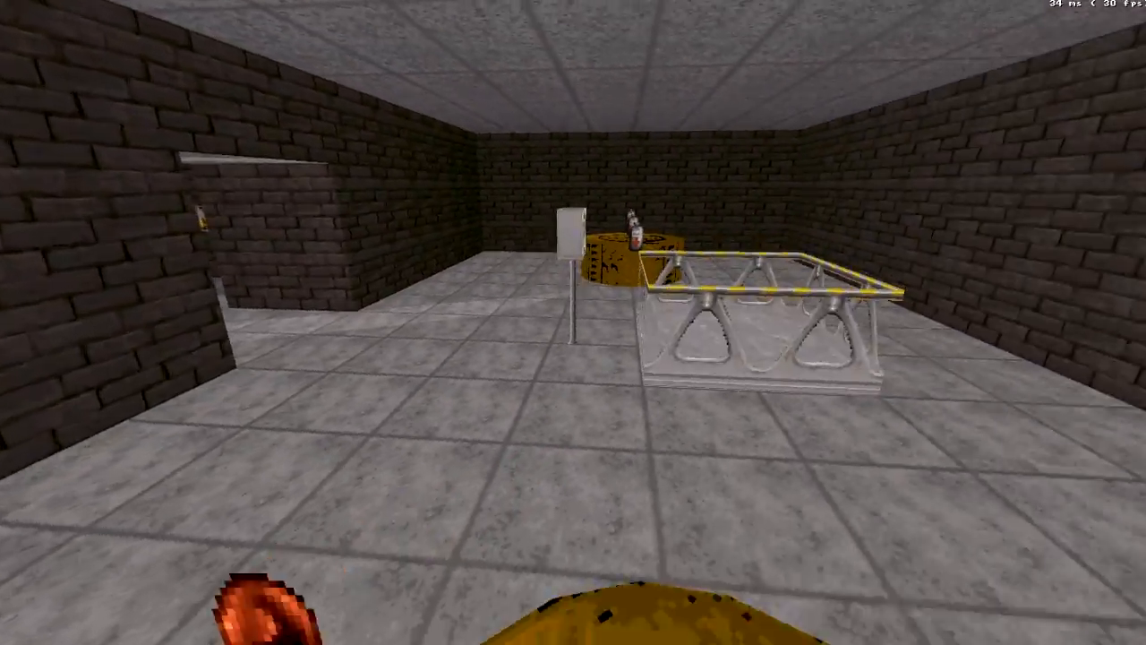
key("w")
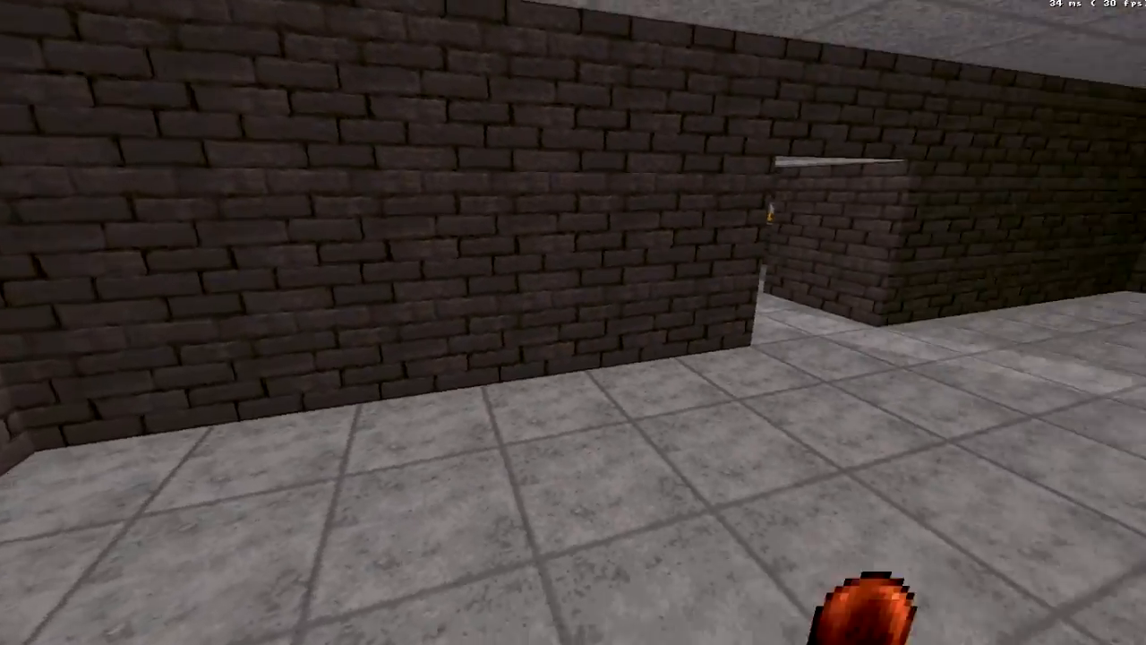
key("w")
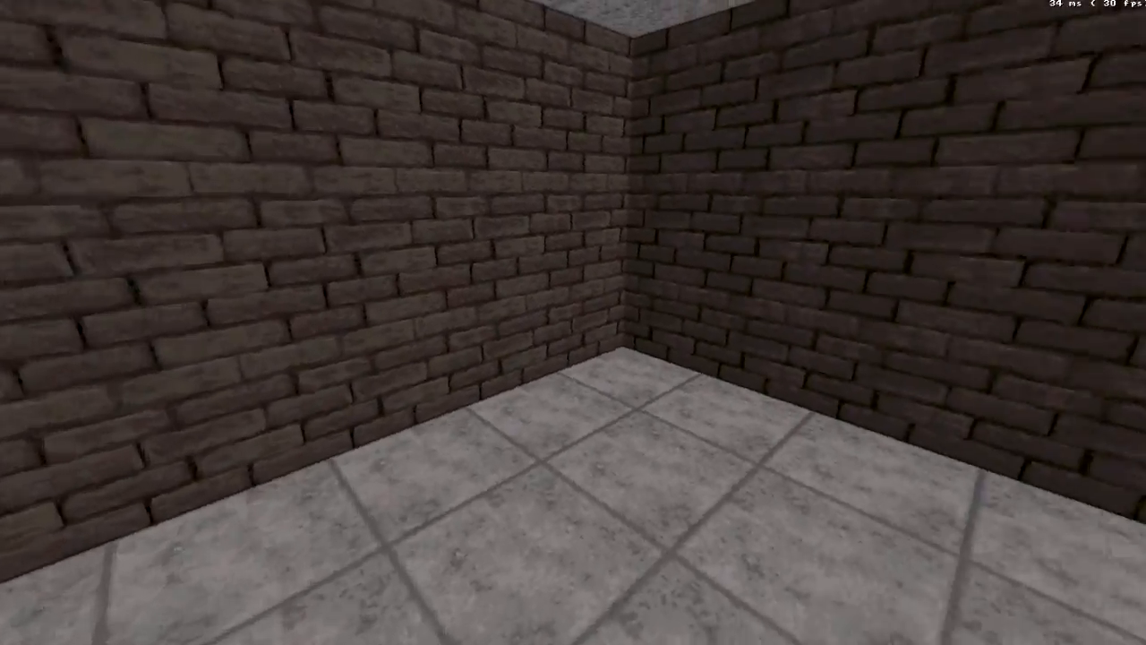
key("w")
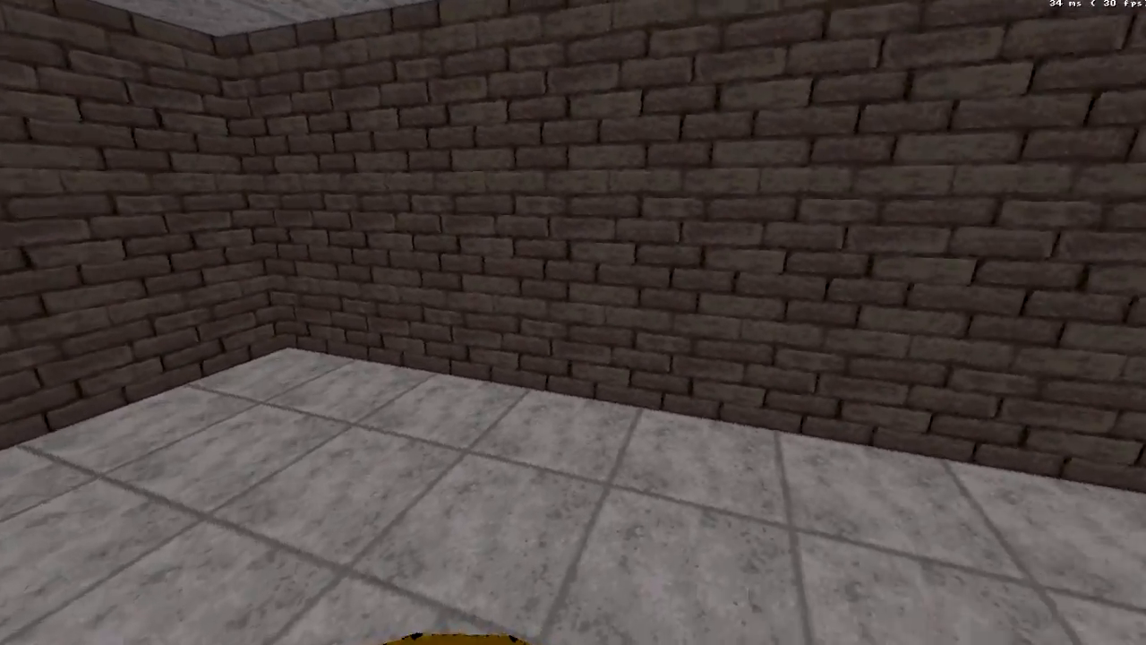
key("w")
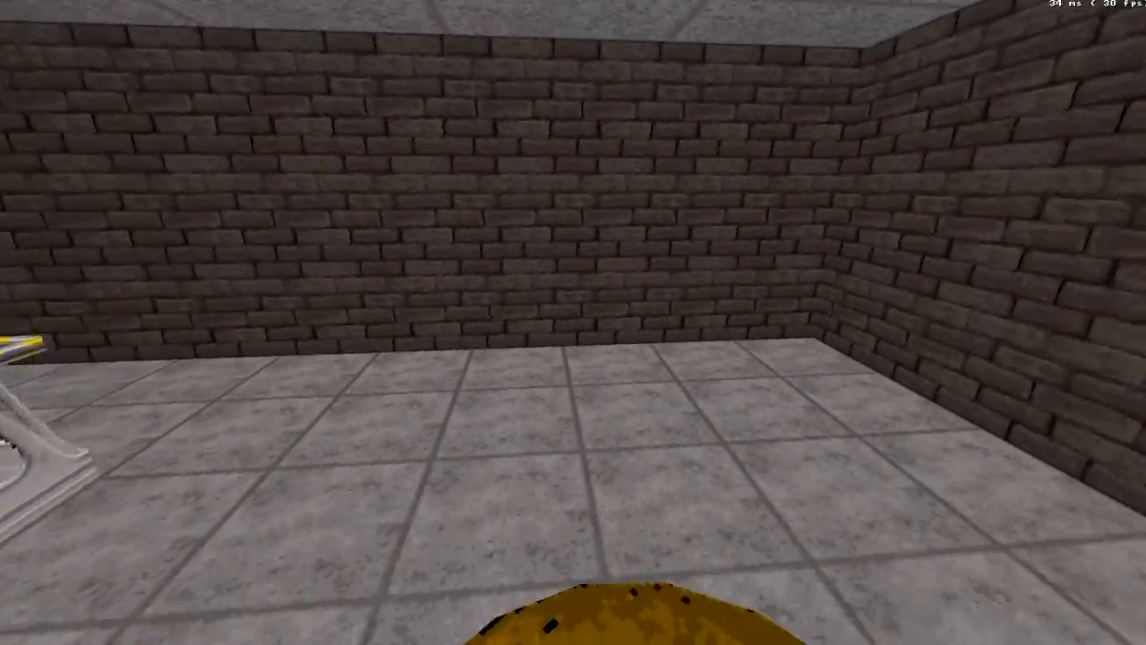
key("w")
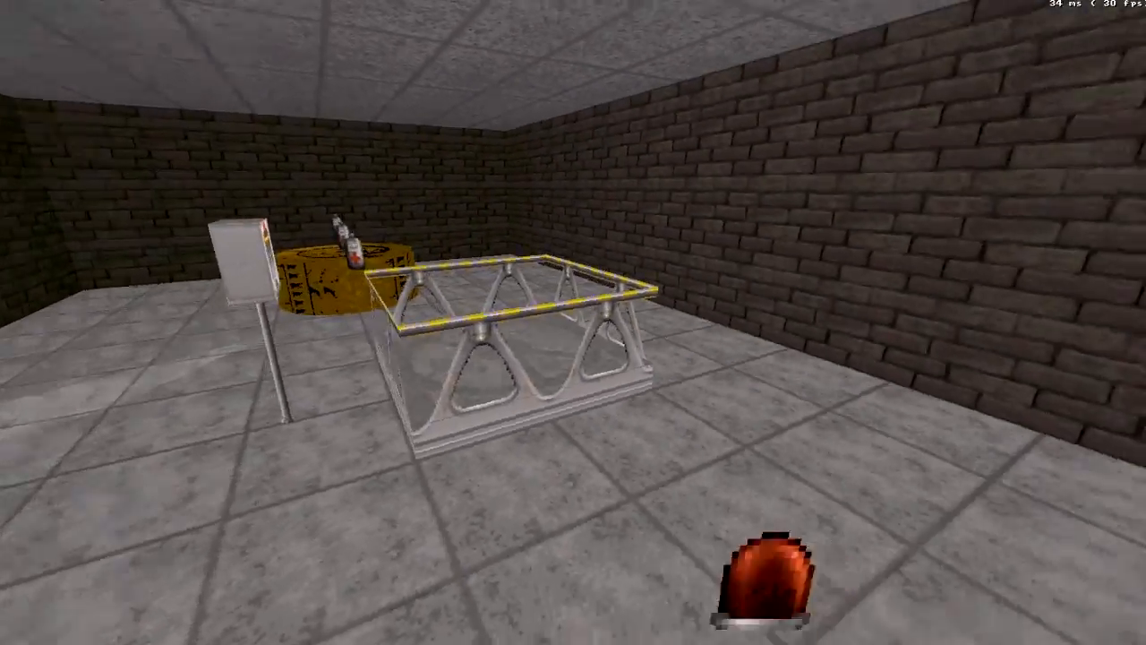
key("w")
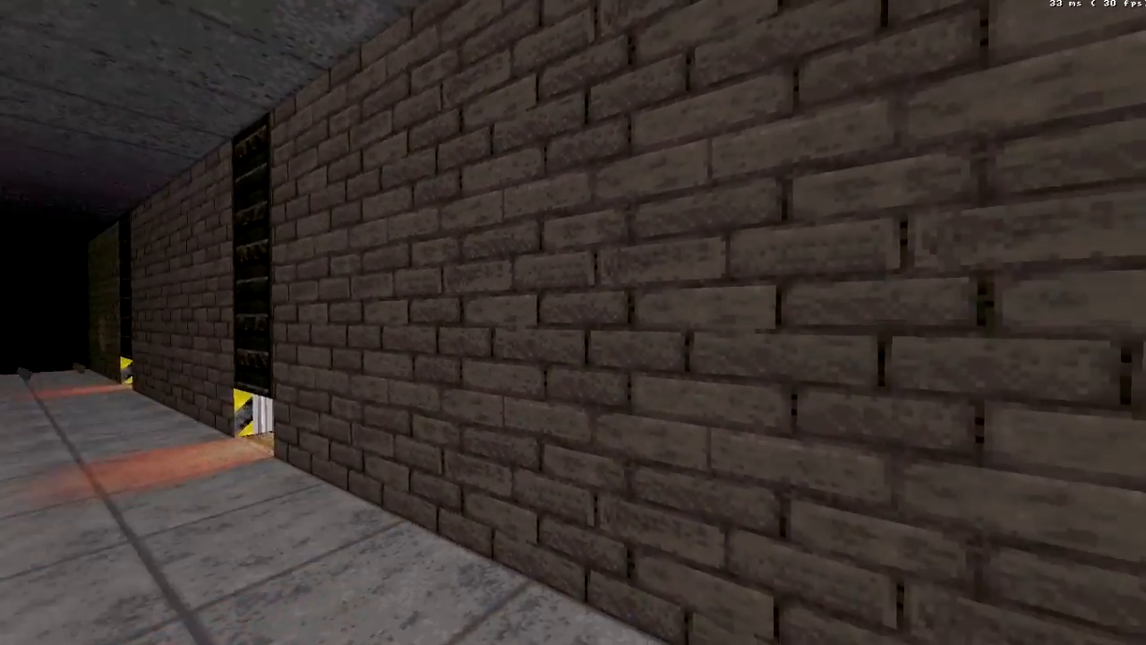
key("d")
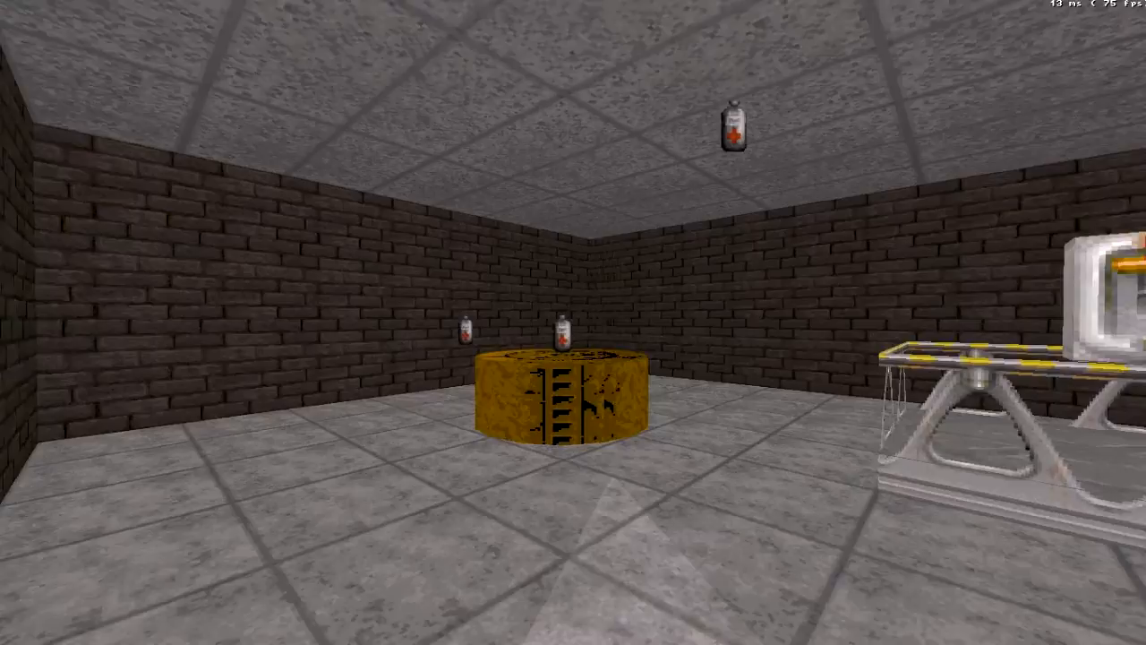
Step: Circle the brick room in play past the yellow drum, the truss platform and the floor disc with the red lights
key("w")
key("w")
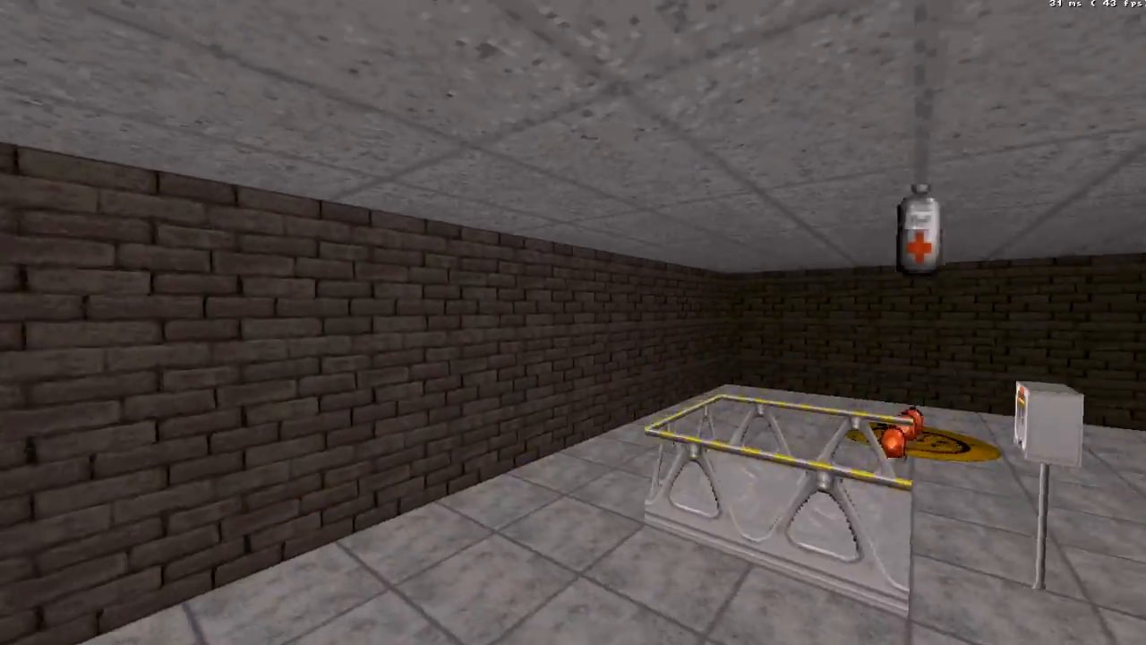
key("s")
key("w")
key("a")
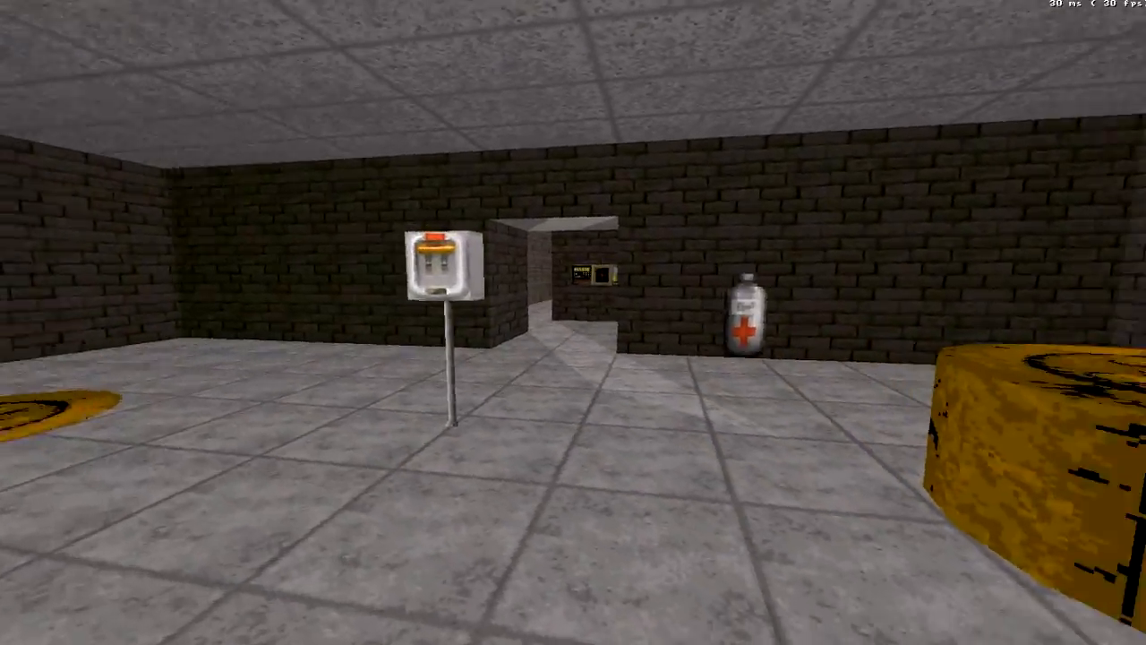
key("s")
key("a")
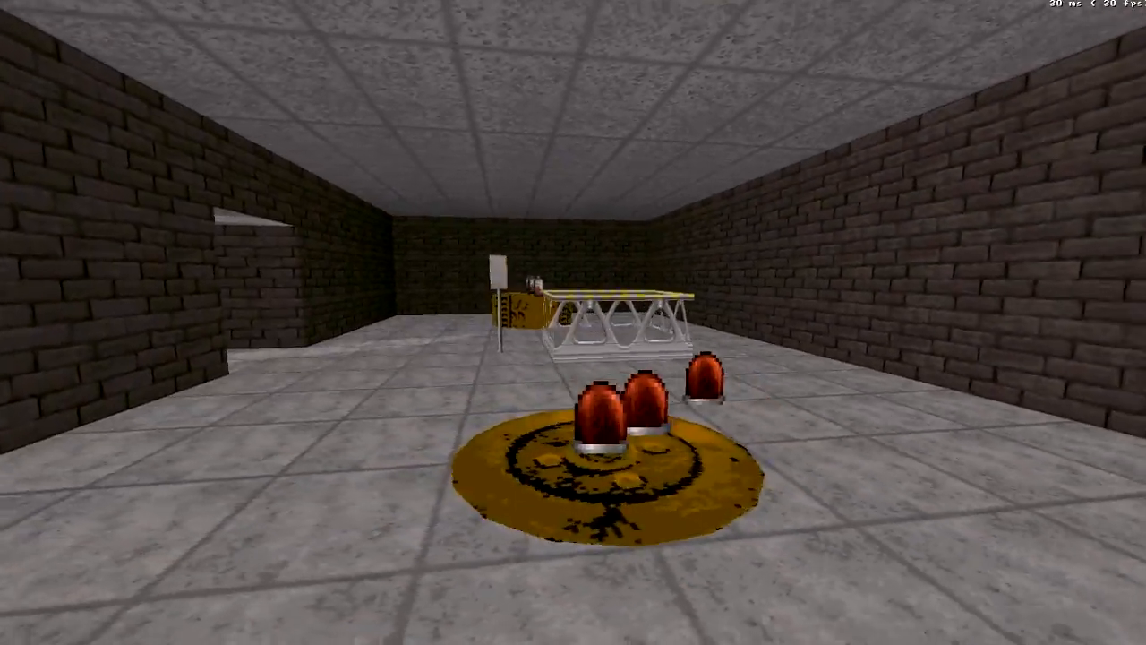
key("a")
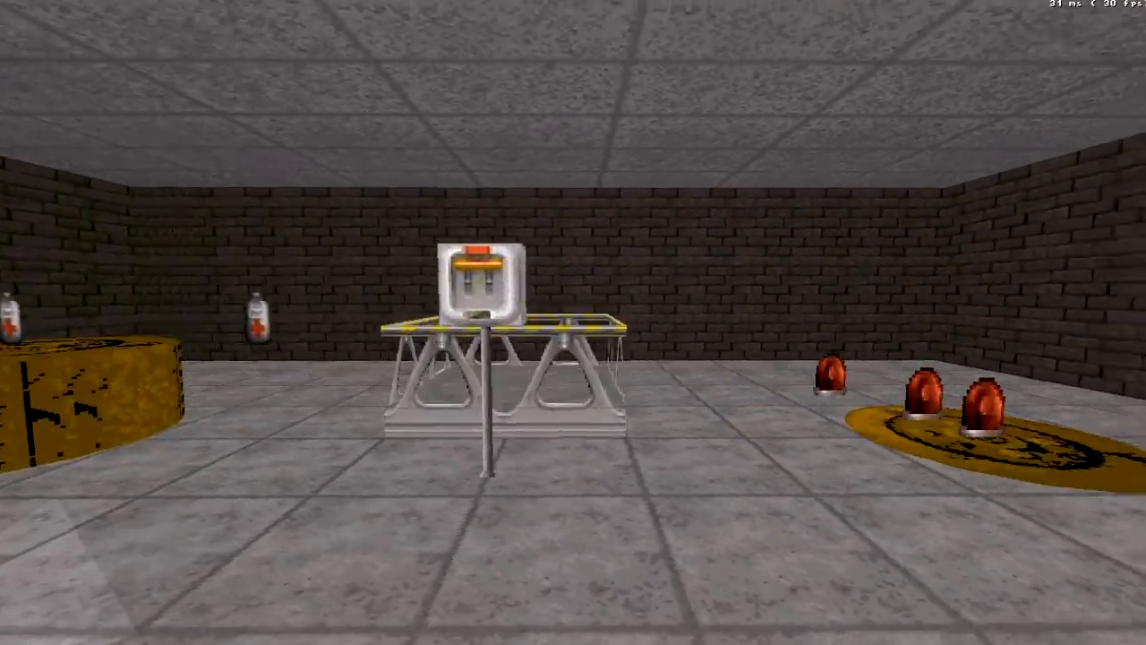
Step: Raise and lower the truss platform in play with the pole-mounted switch, watching it from the switch and the yellow drum
key("s")
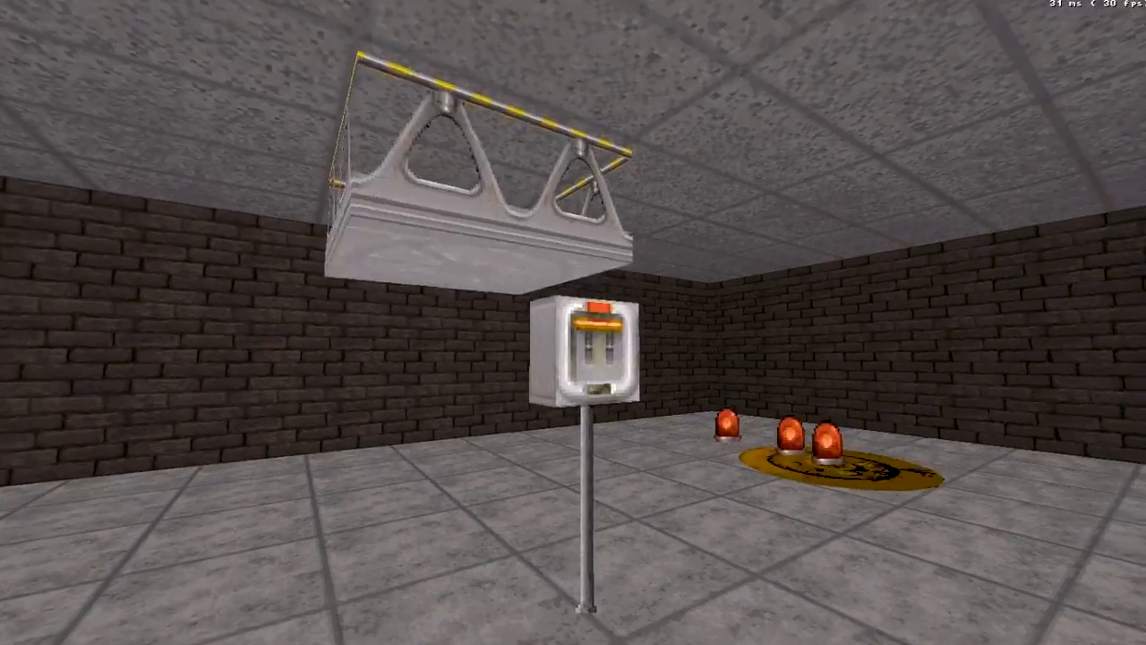
key("a")
key("s")
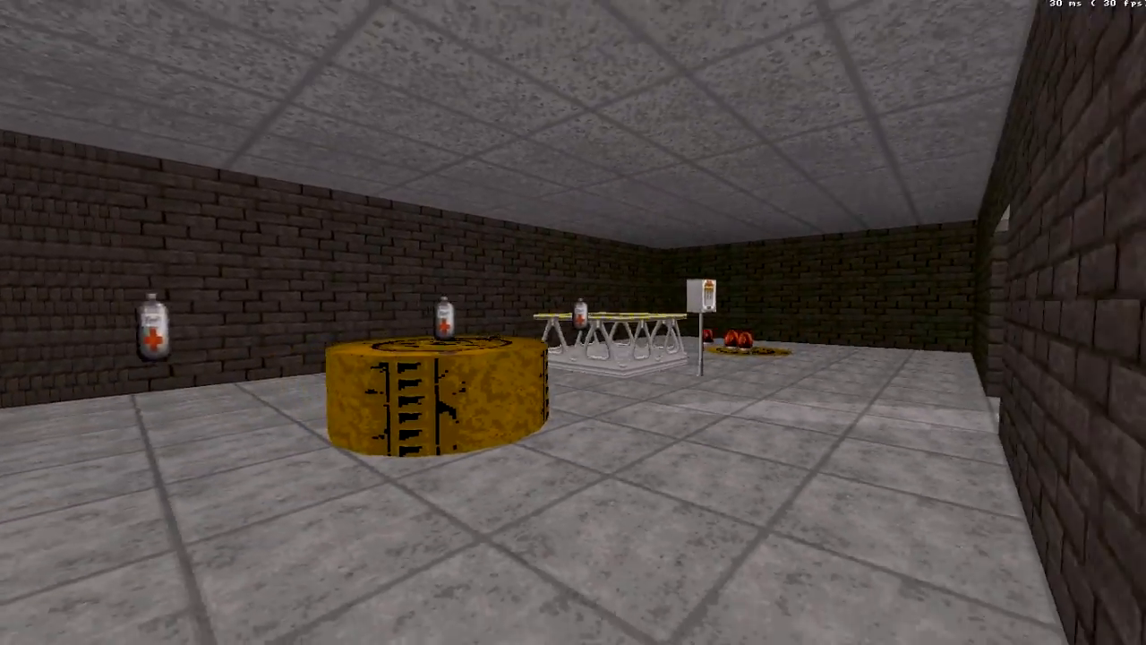
key("w")
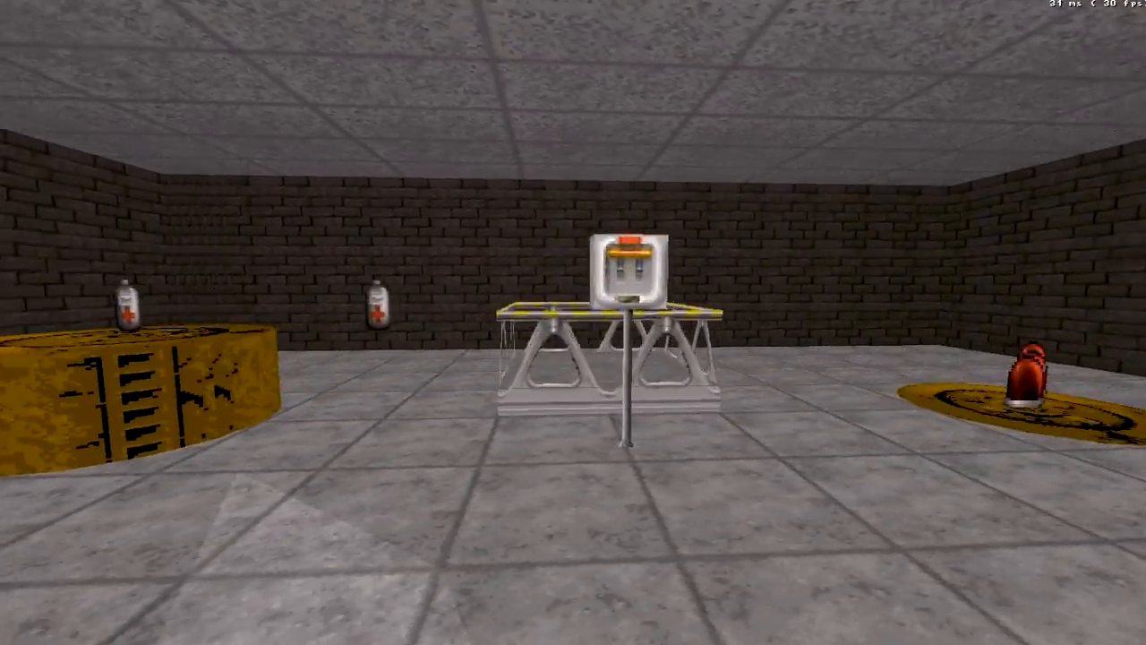
Step: Walk in play from the pole-mounted switch to the rotating yellow floor disc with the red lights
key("s")
key("w")
key("d")
key("s")
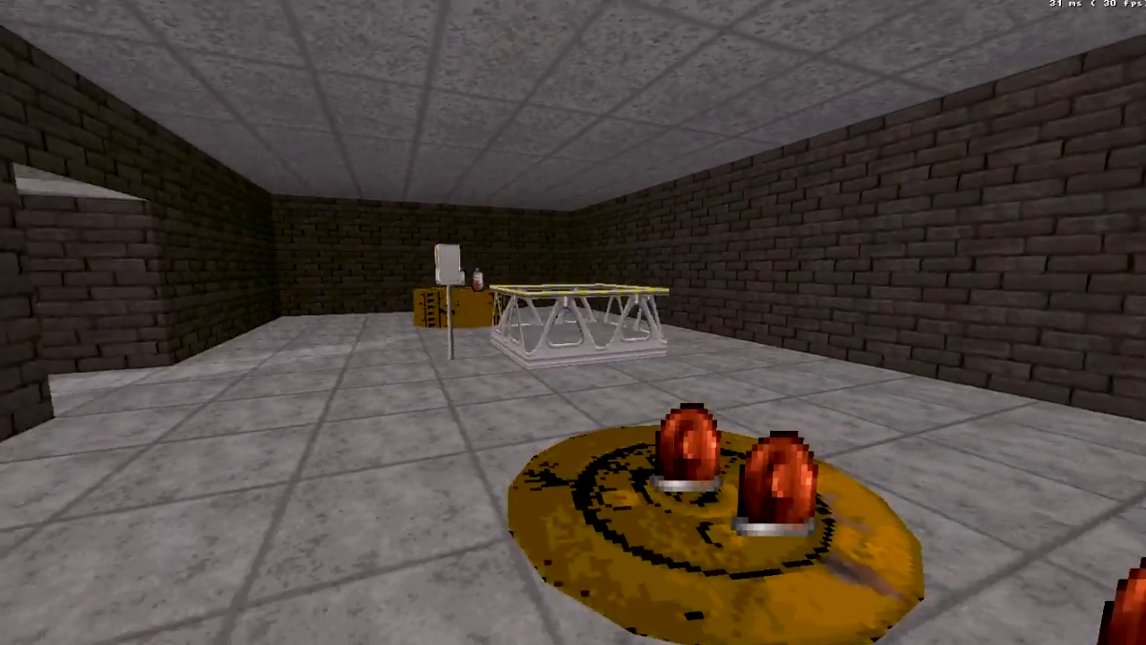
key("w")
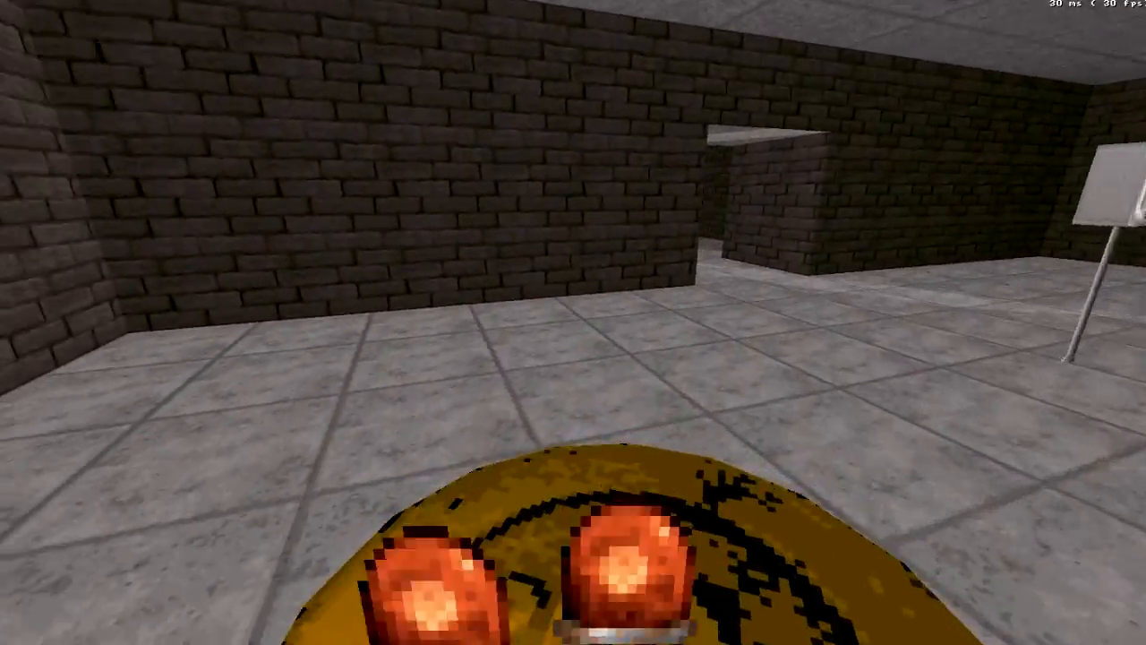
Step: Stand on the rotating yellow floor disc in play and watch the walls, red lights and truss platform turn past
key("w")
key("s")
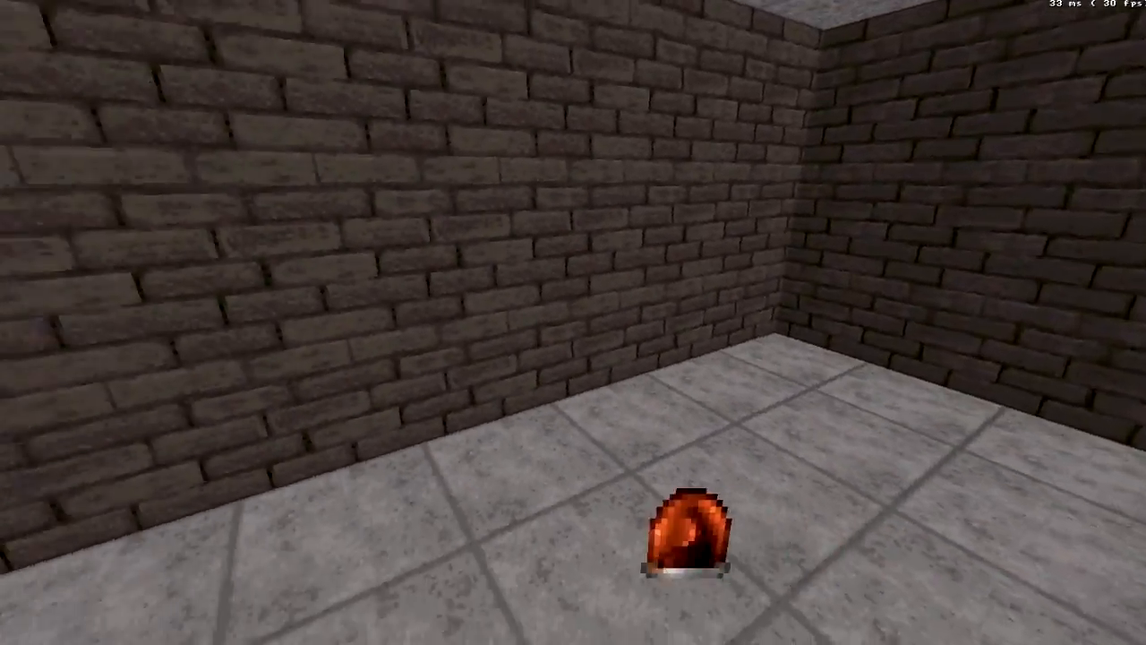
key("s")
key("w")
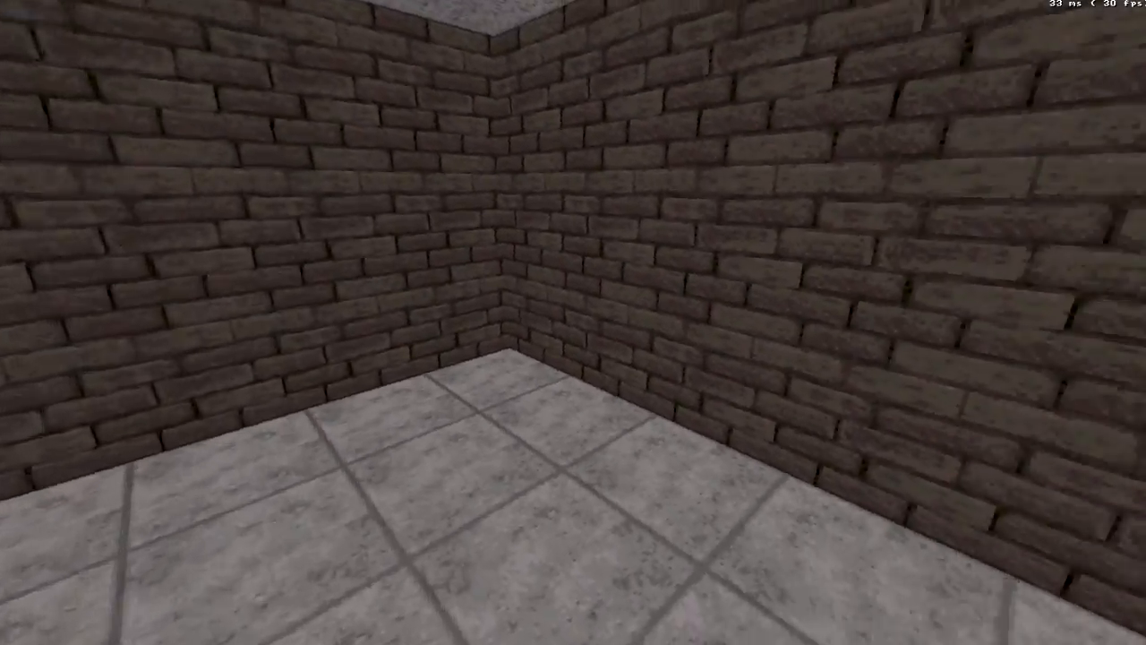
key("s")
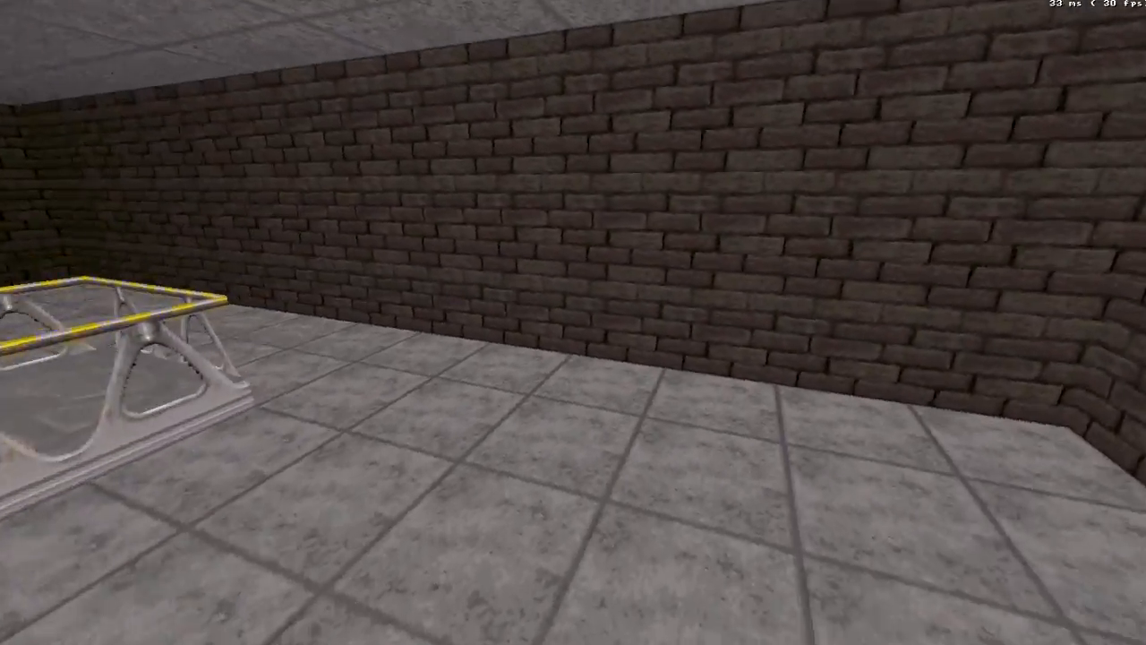
key("s")
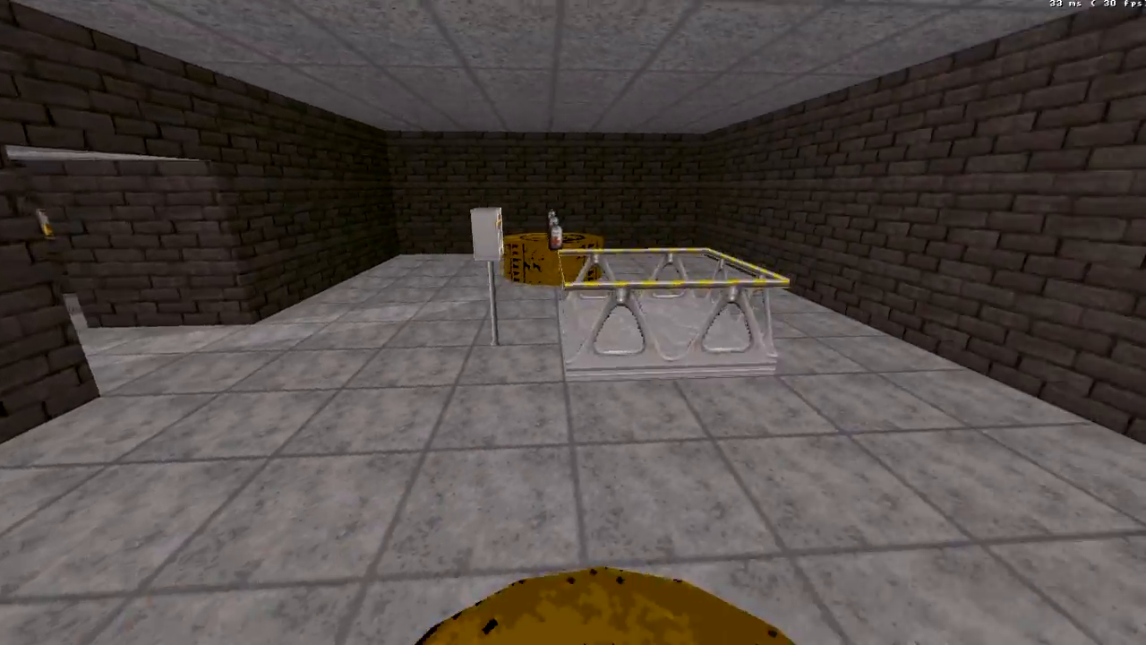
key("a")
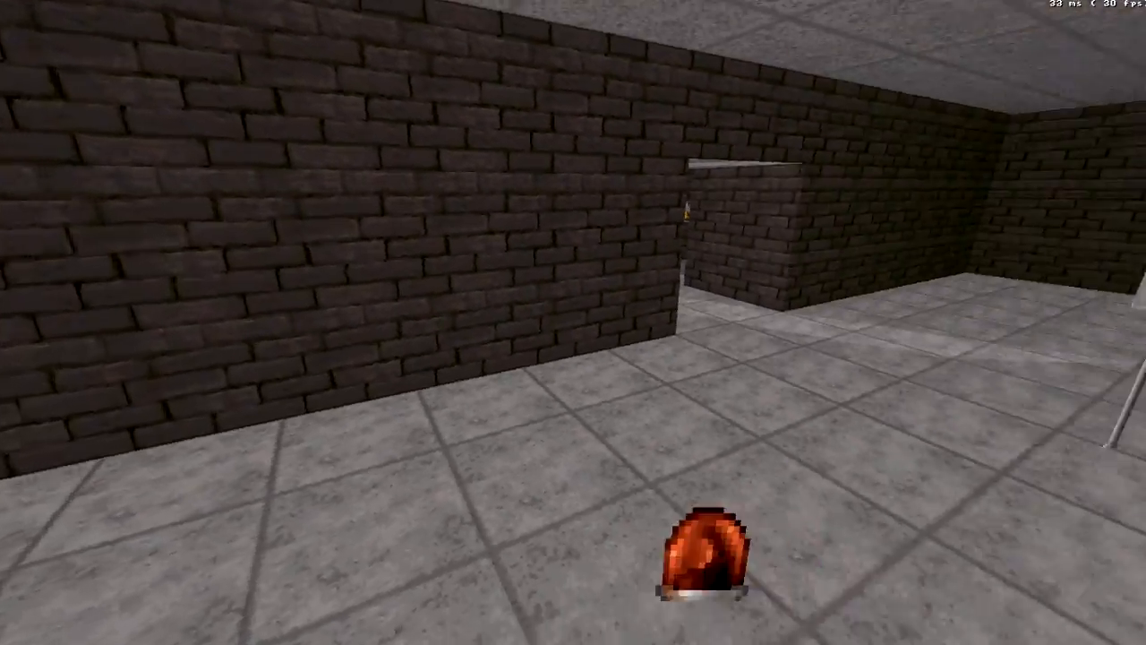
key("a")
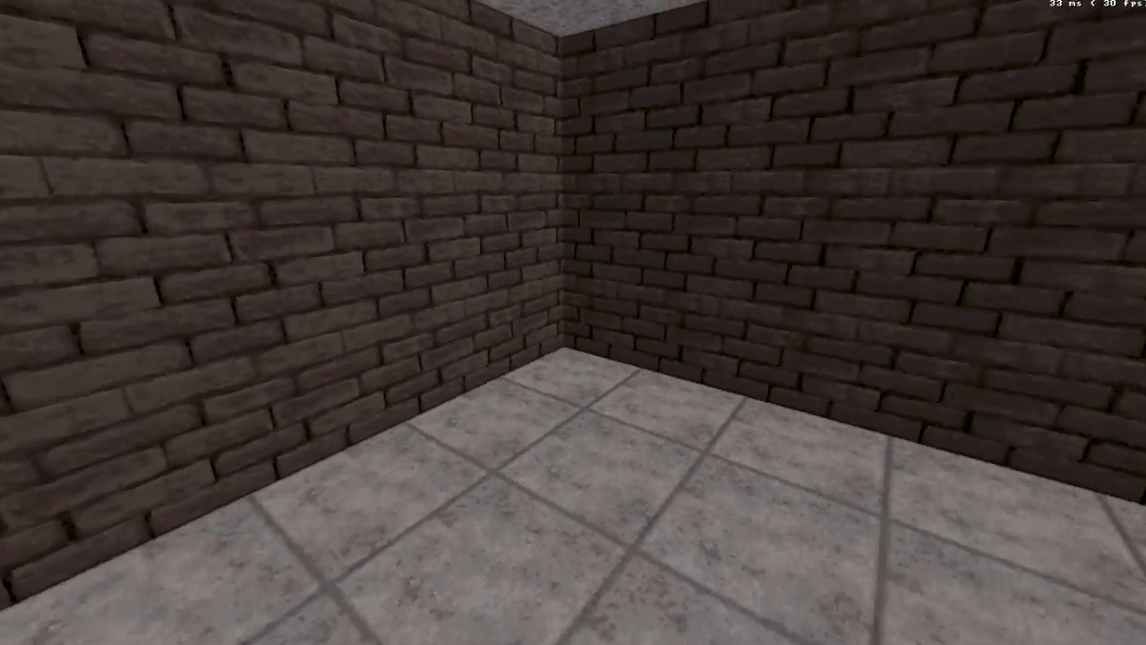
key("Right")
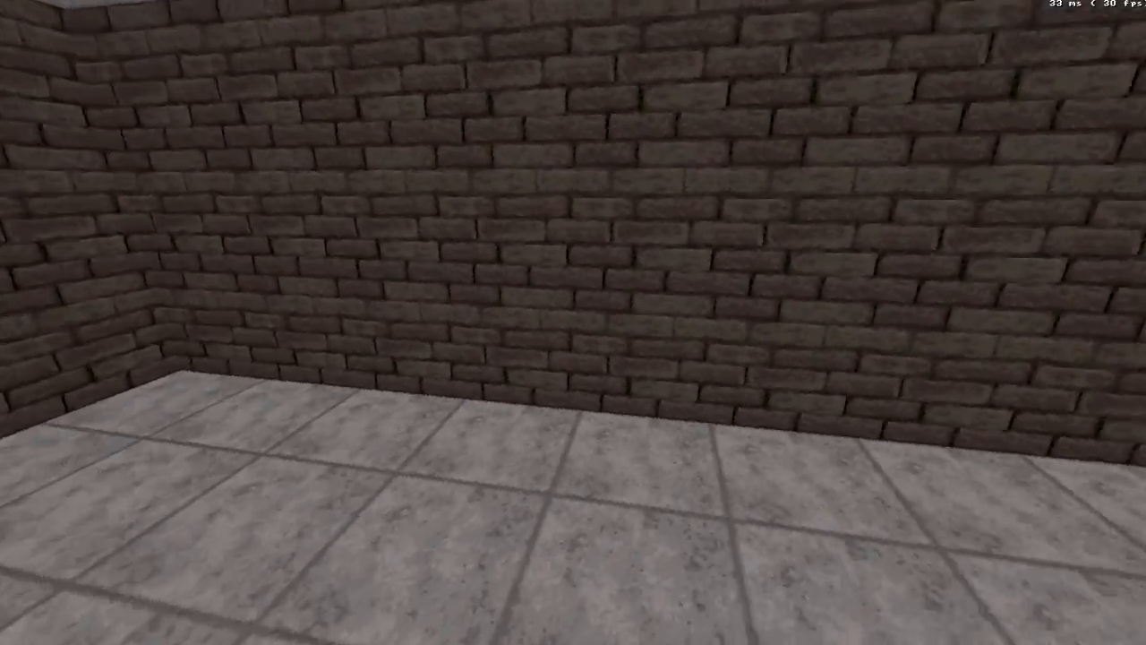
key("Right")
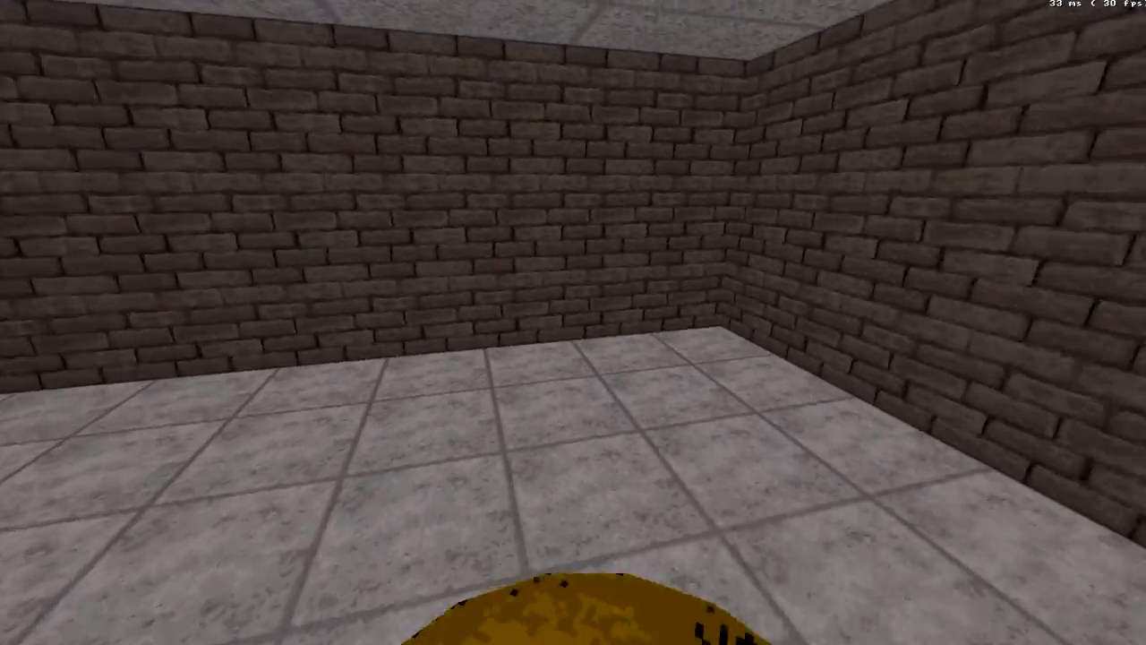
key("Right")
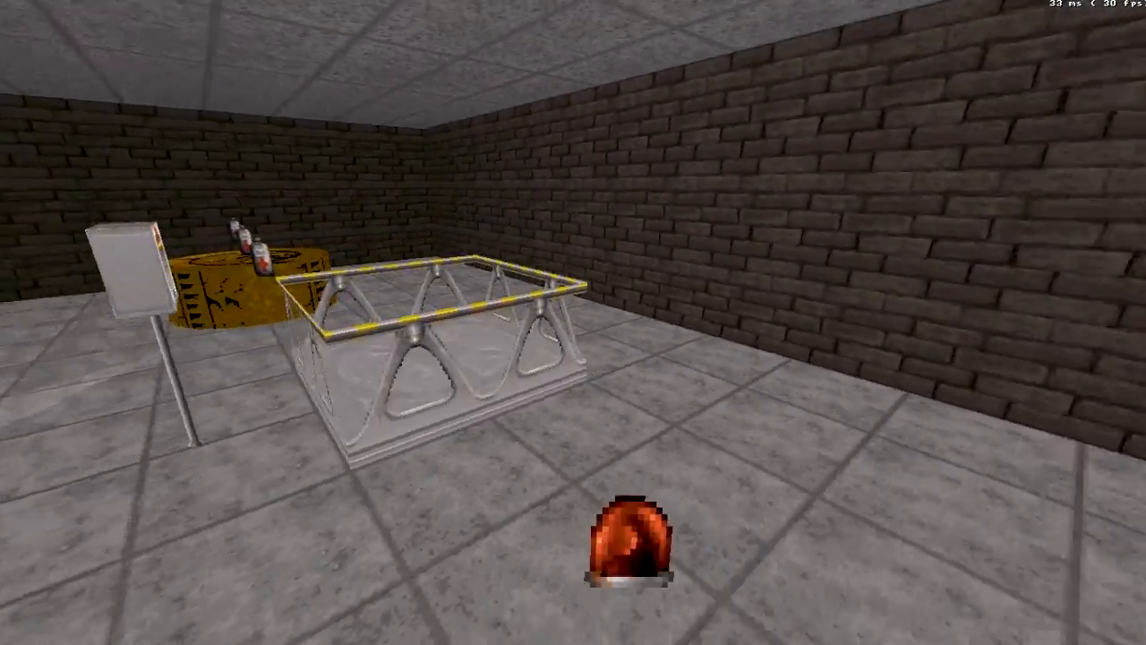
key("Right")
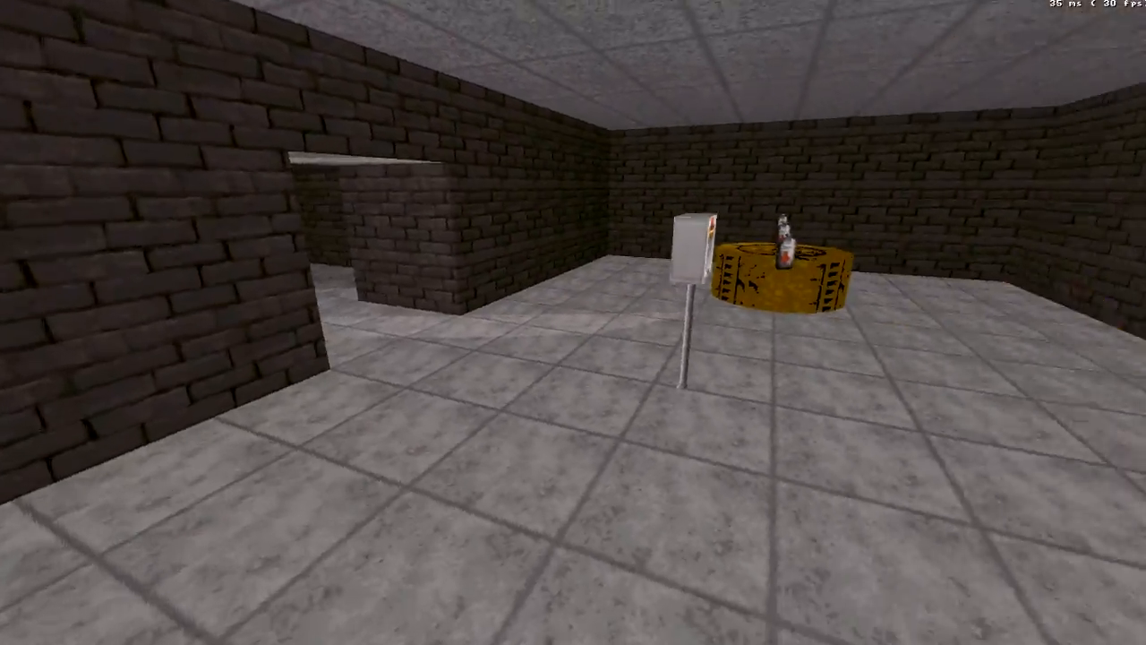
key("Right")
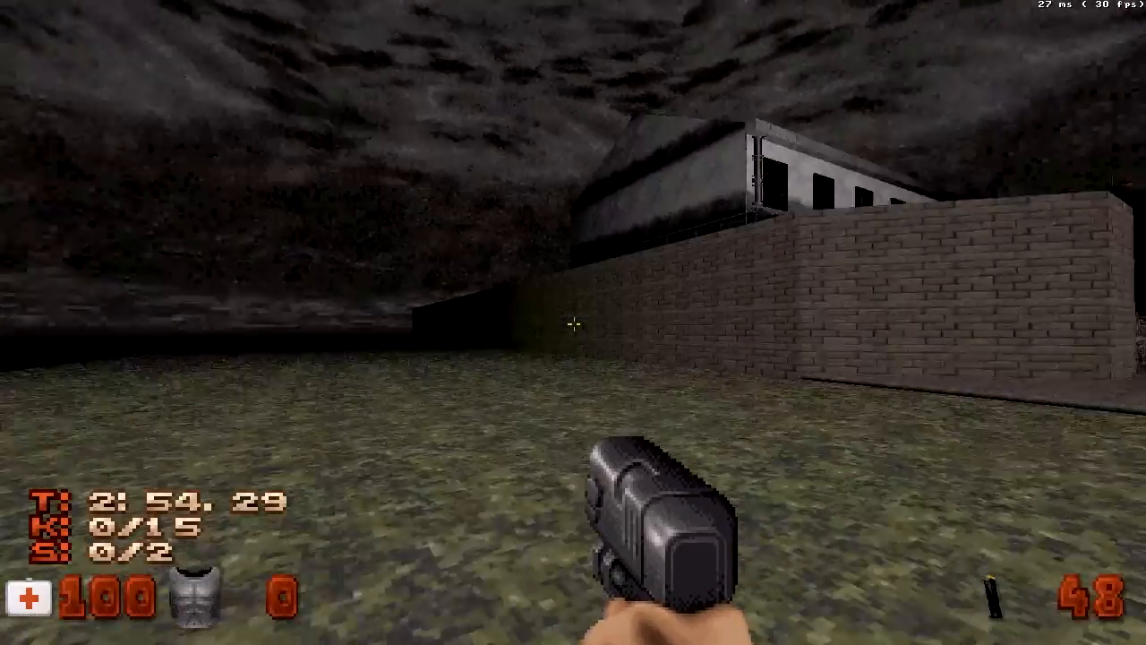
Step: Explore the outdoor map in play, from the grass outside the brick wall to the overgrown courtyard with the pool
key("Right")
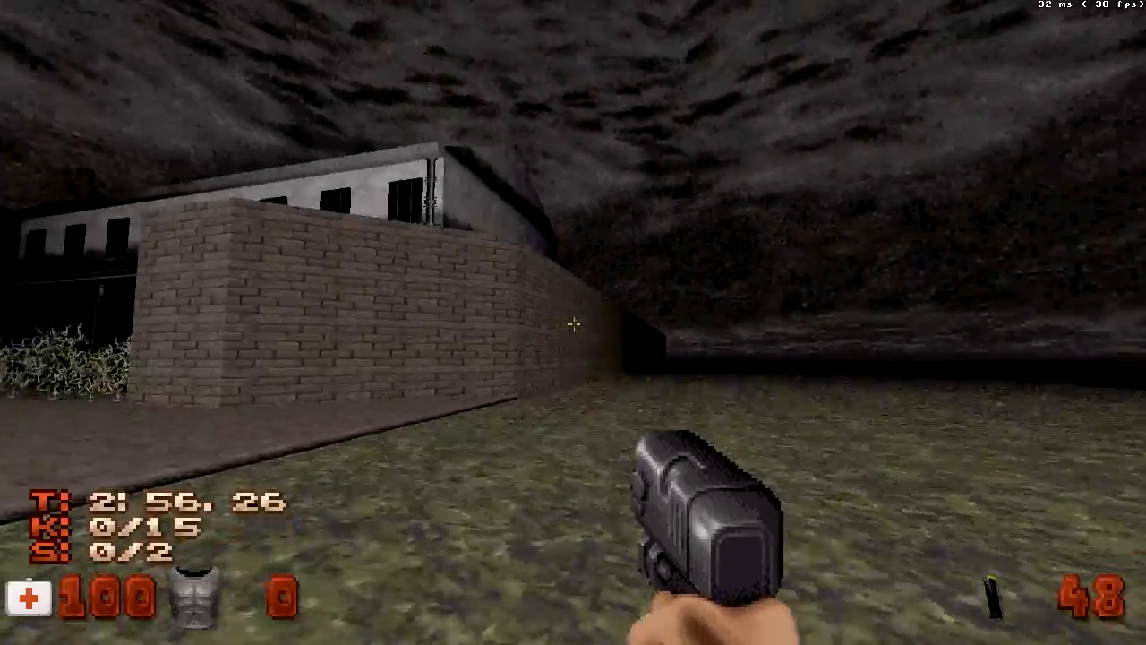
key("Left")
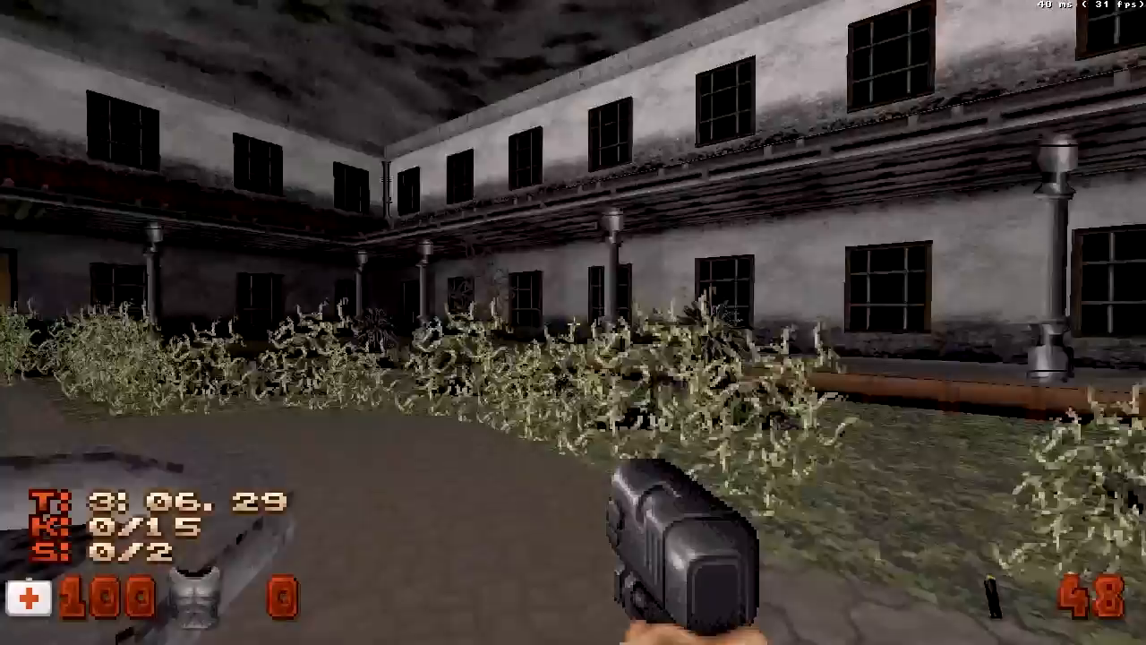
key("w")
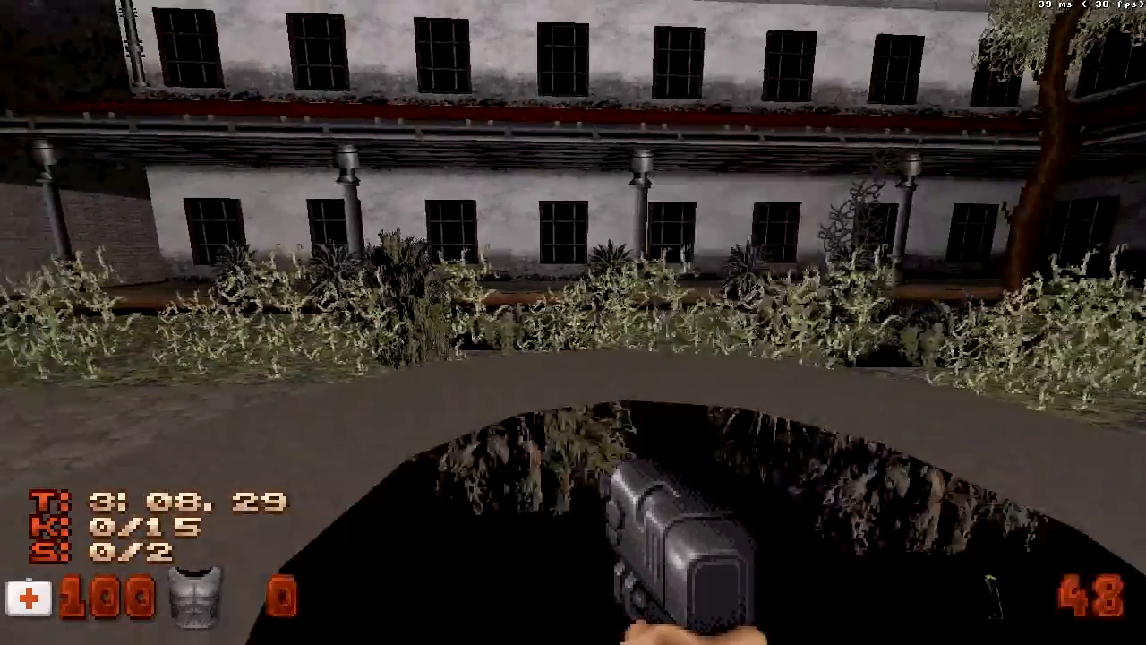
key("s")
key("w")
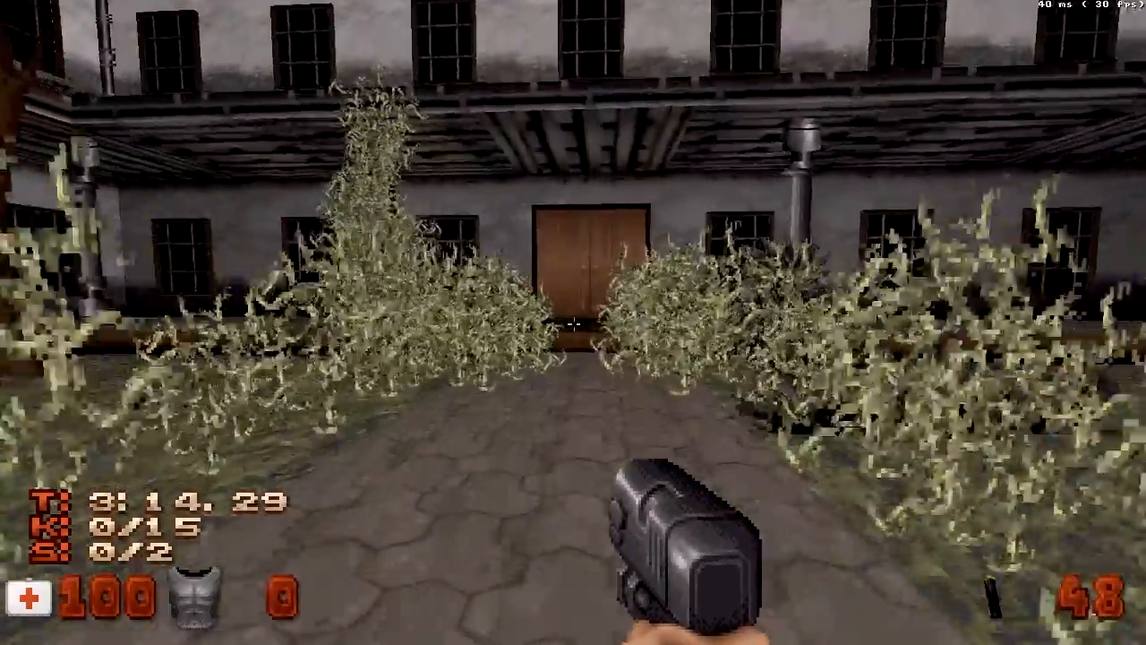
Step: Walk up the stone path to the wooden double door and kick at the tall weeds beside it
key("w")
key("q")
key("q")
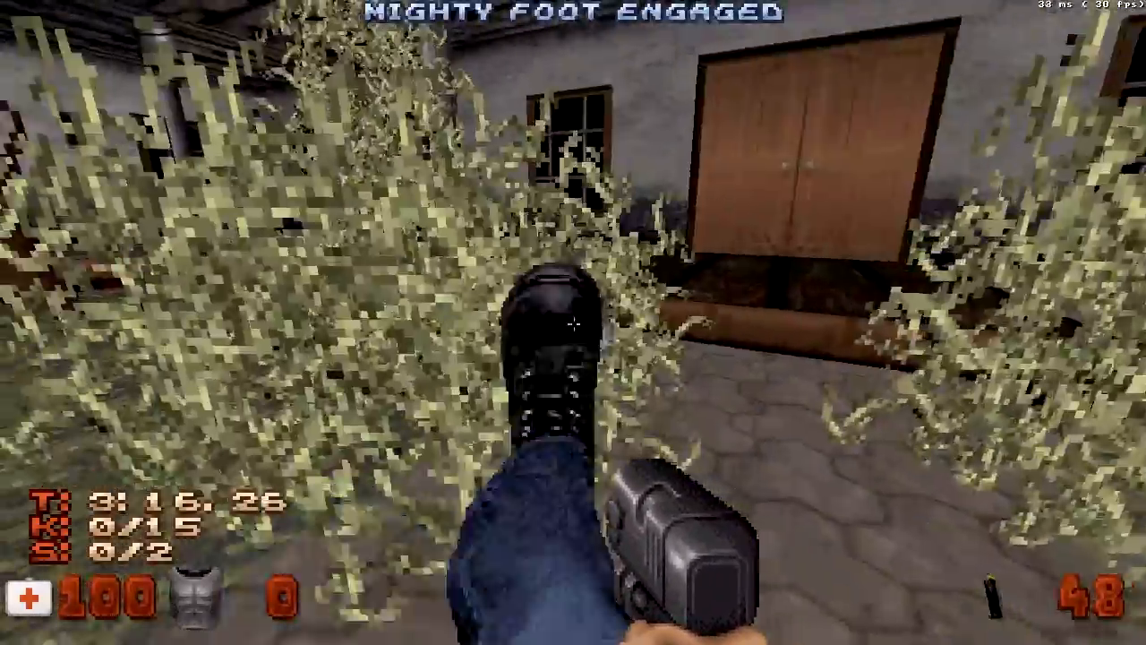
key("s")
key("q")
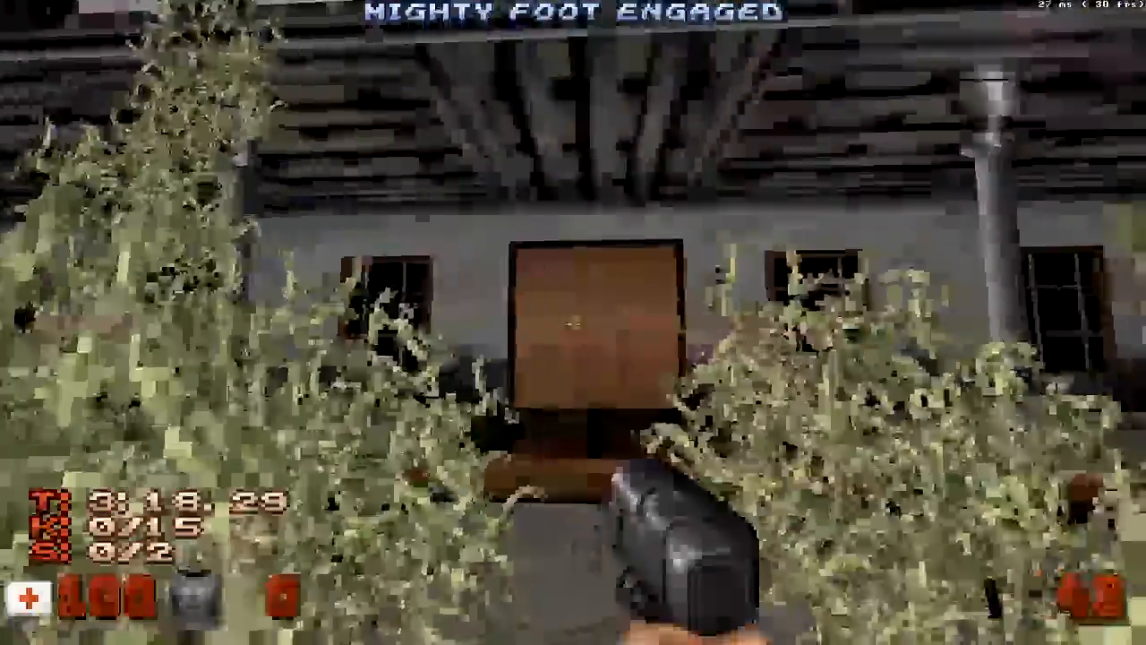
key("w")
key("s")
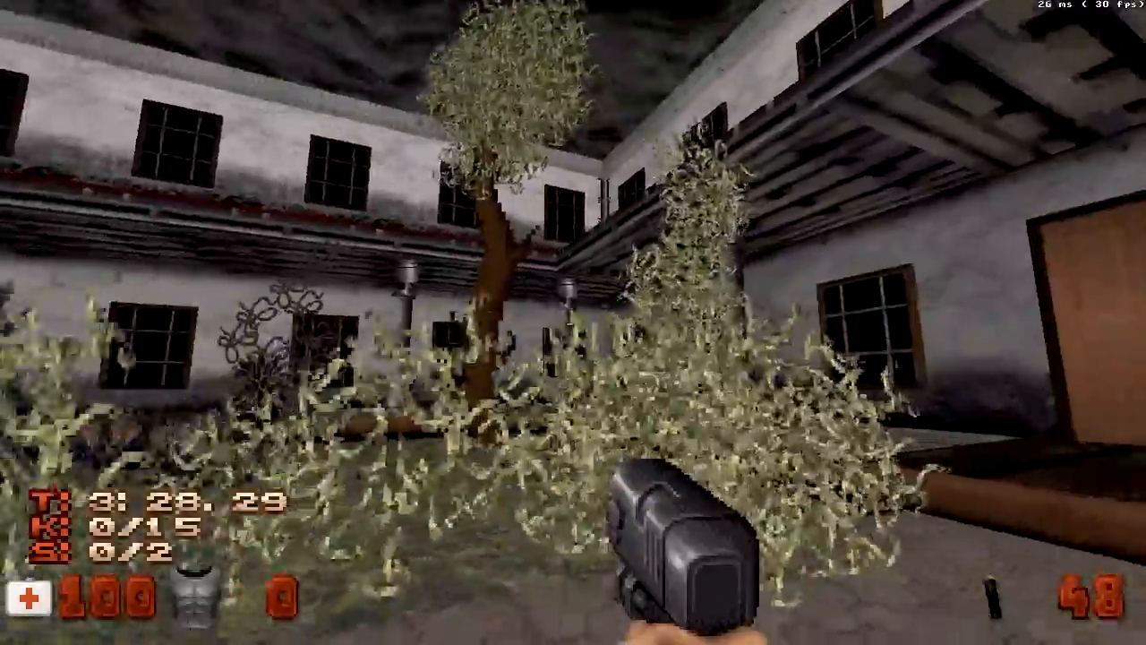
Step: Tour the courtyard in play past the weeds and the stone obelisk, and jump to view the building's upper storey and red roof
key("w")
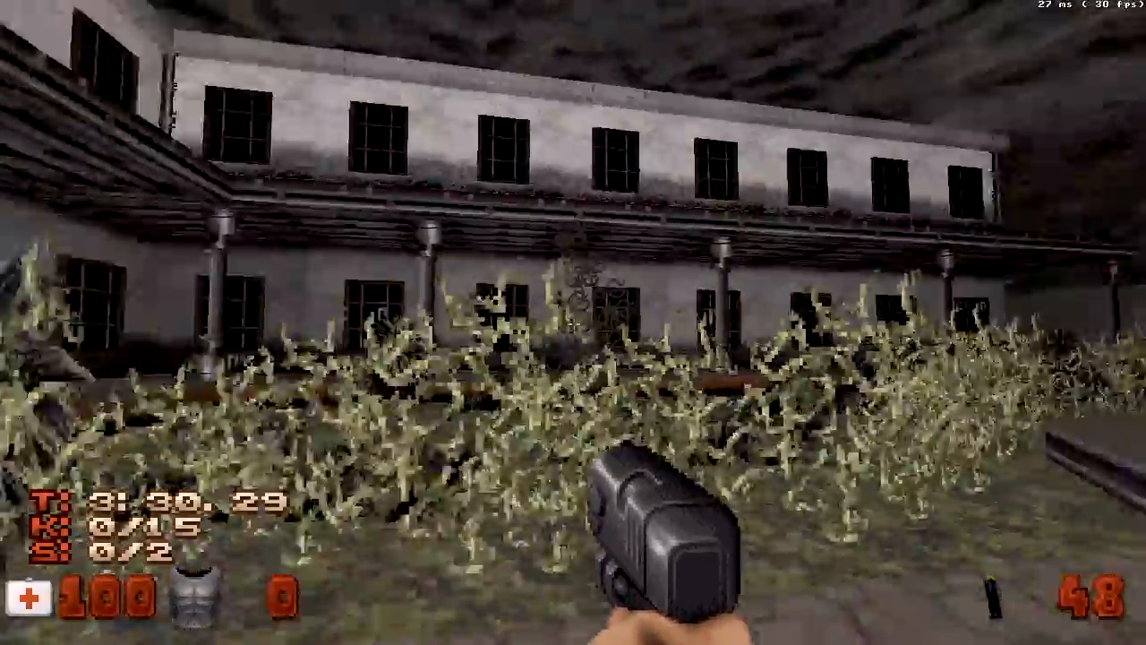
key("w")
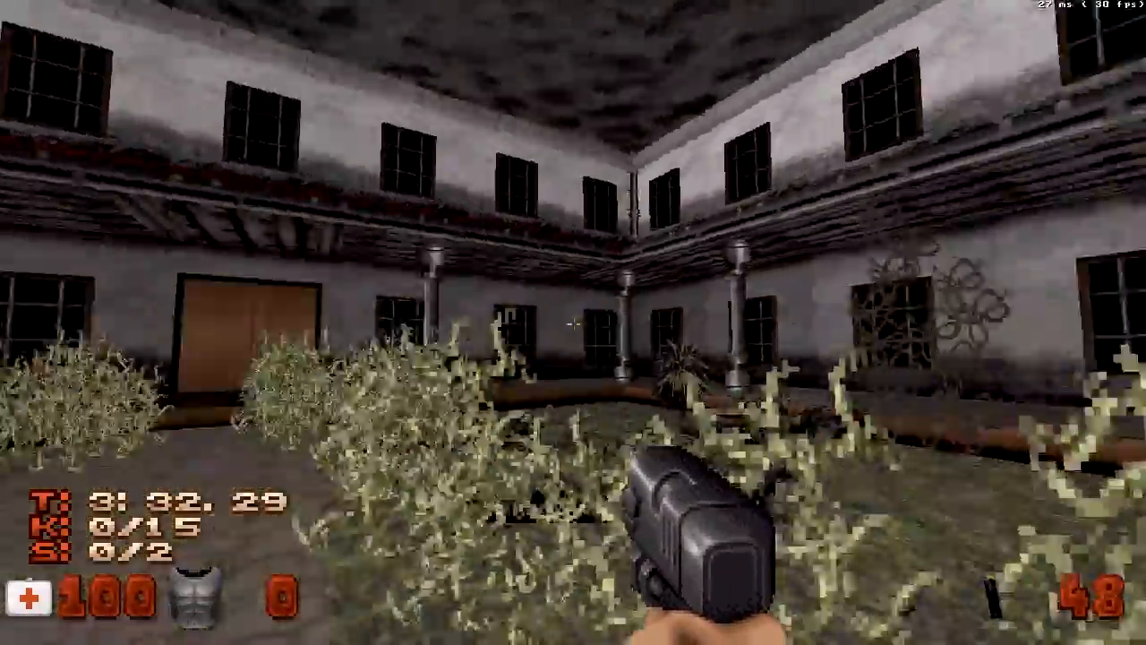
key("a")
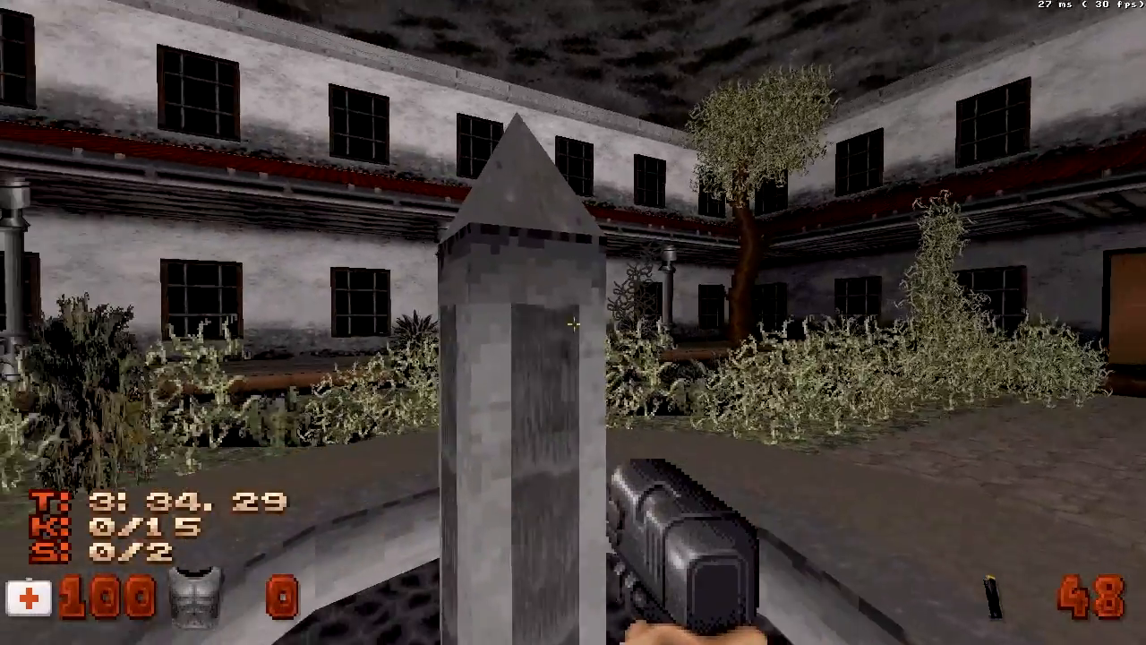
key("w")
key("space")
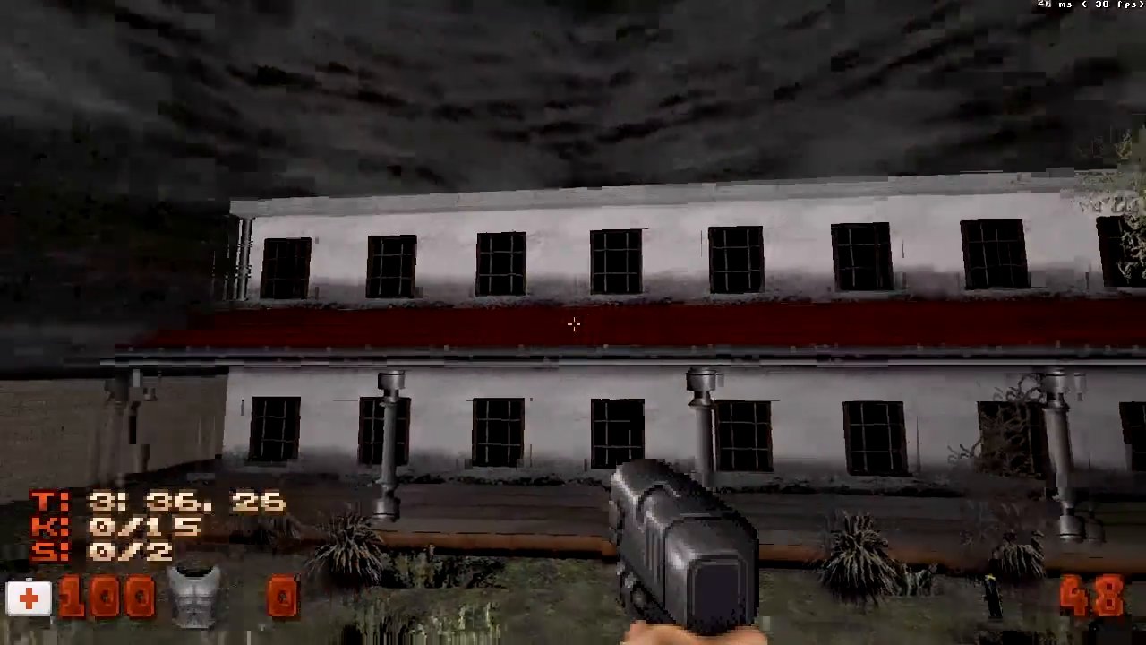